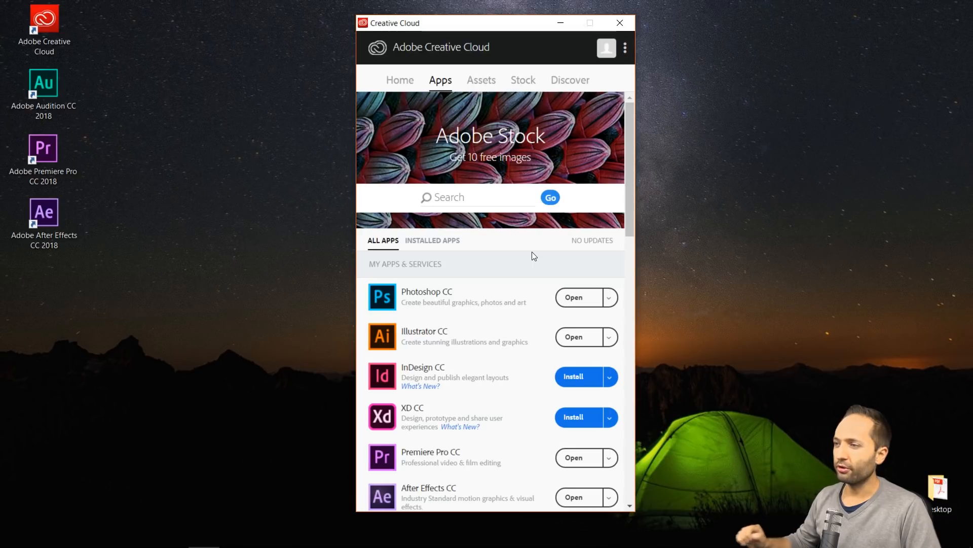
# Review the installed Creative Cloud apps, including Premiere Pro, After Effects, Audition and Media Encoder
pyautogui.moveTo(629, 172); pyautogui.dragTo(618, 147)
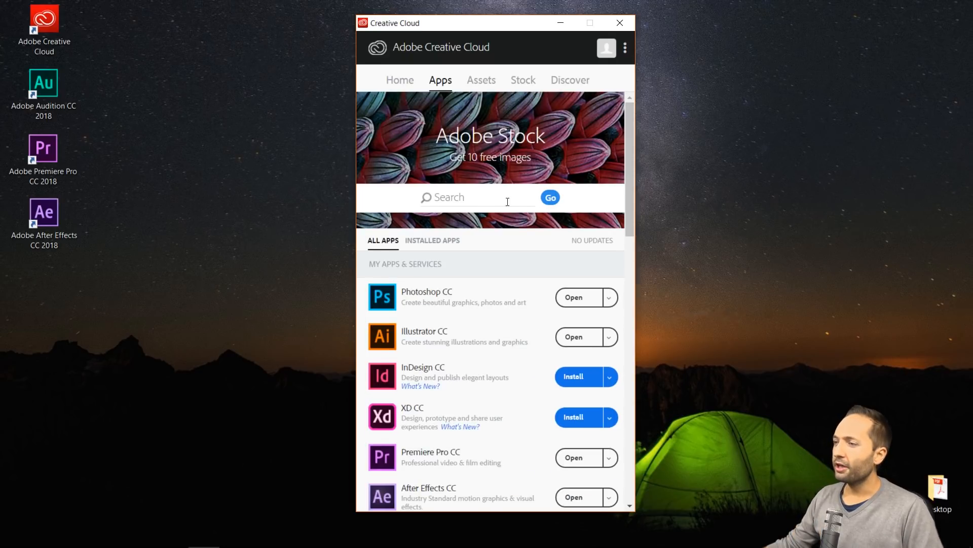
pyautogui.click(441, 239)
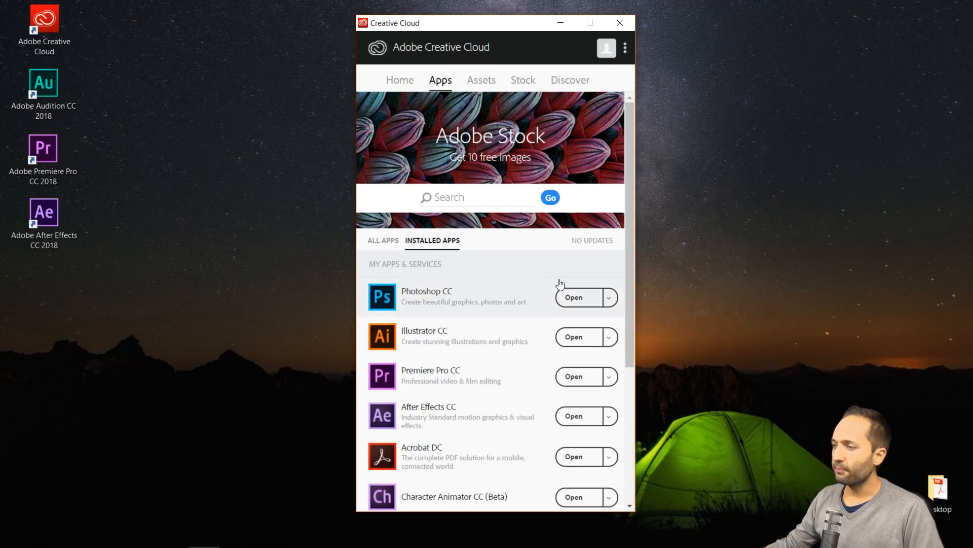
pyautogui.moveTo(632, 260); pyautogui.dragTo(634, 355)
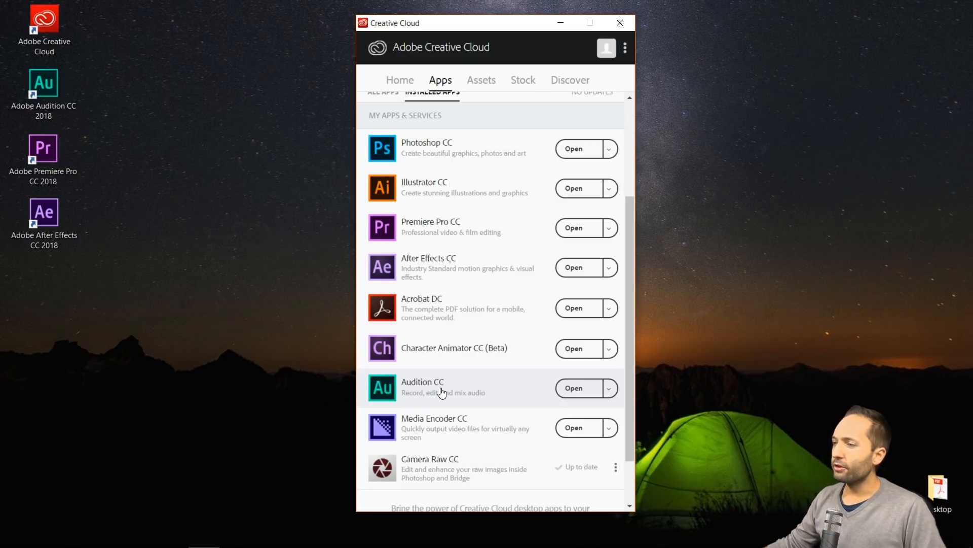
pyautogui.moveTo(422, 226)
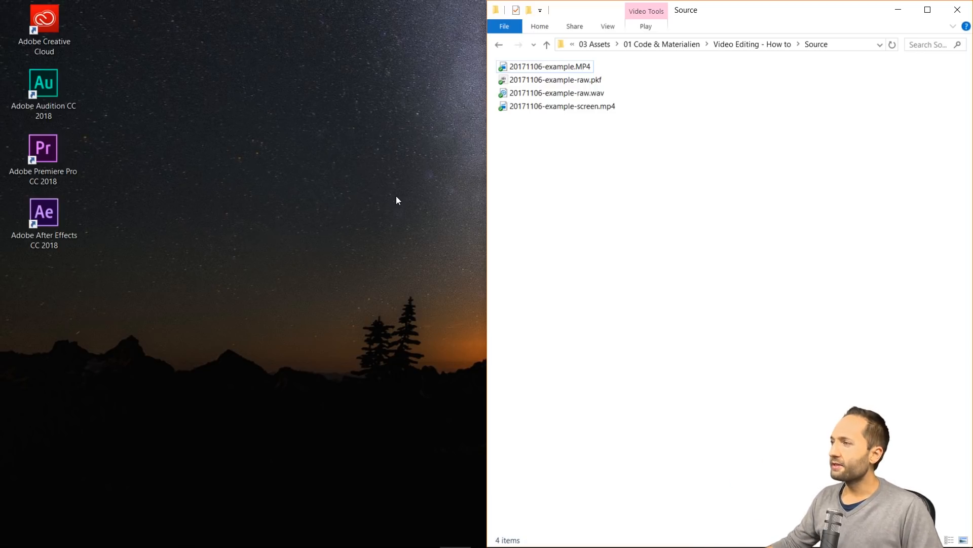
# Examine the example camera video, screen recording, raw WAV audio and PKF files in the Source folder
pyautogui.click(575, 70)
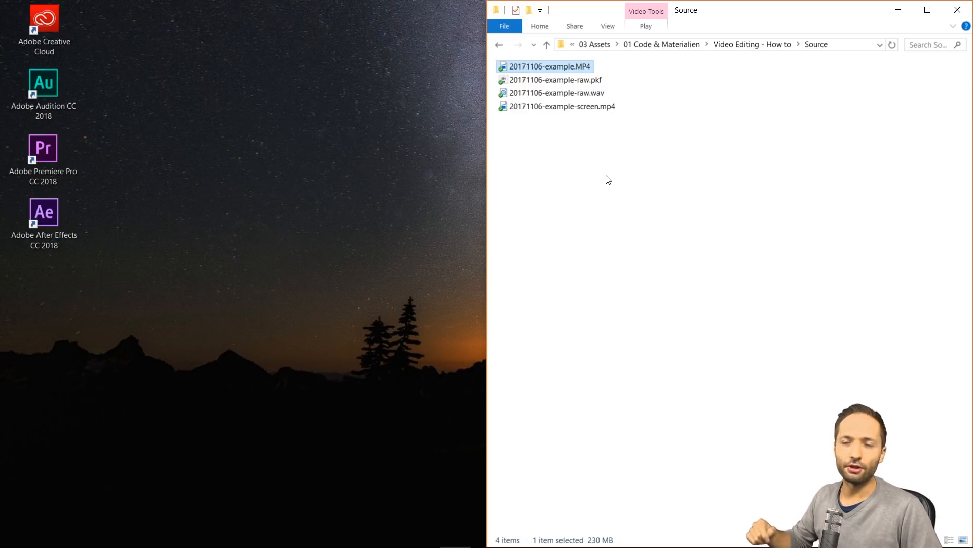
pyautogui.click(589, 107)
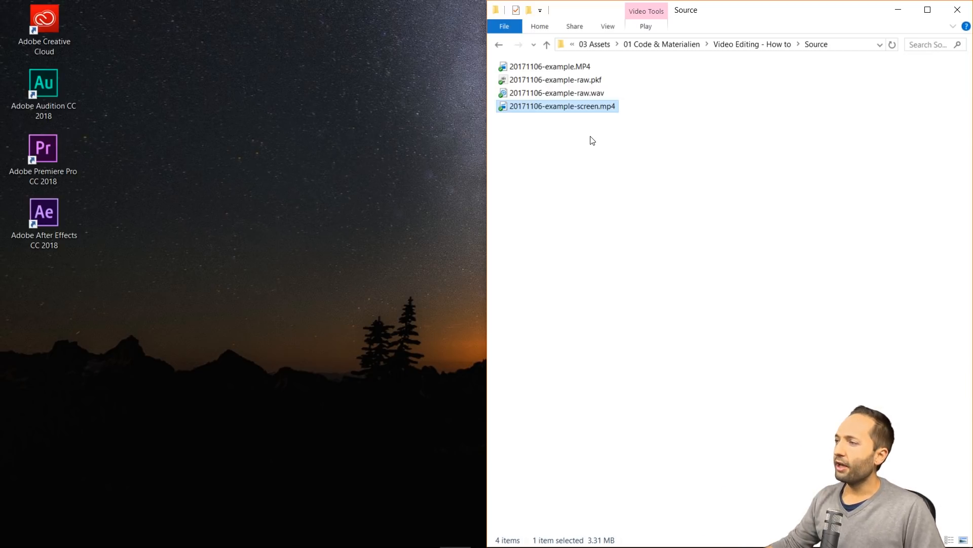
pyautogui.click(591, 84)
pyautogui.click(584, 95)
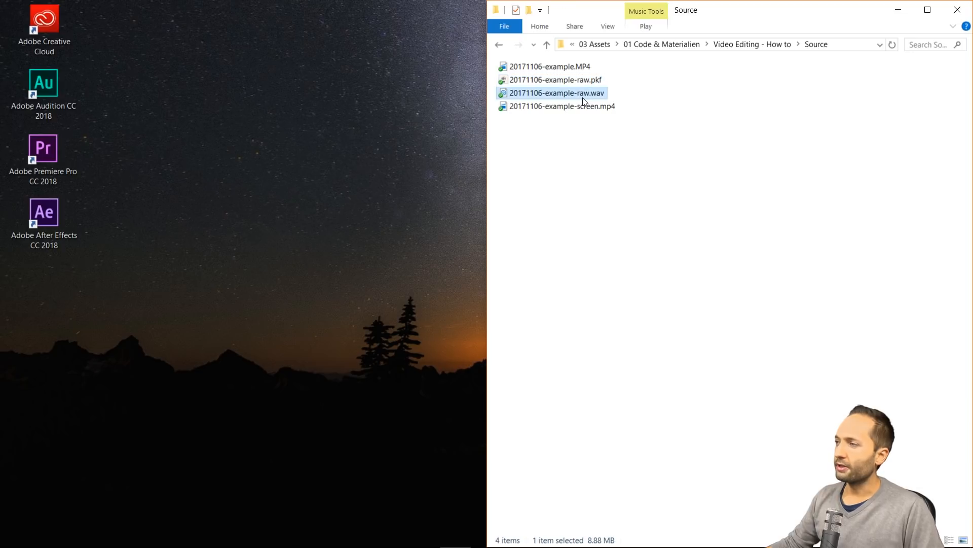
pyautogui.click(588, 84)
pyautogui.click(584, 166)
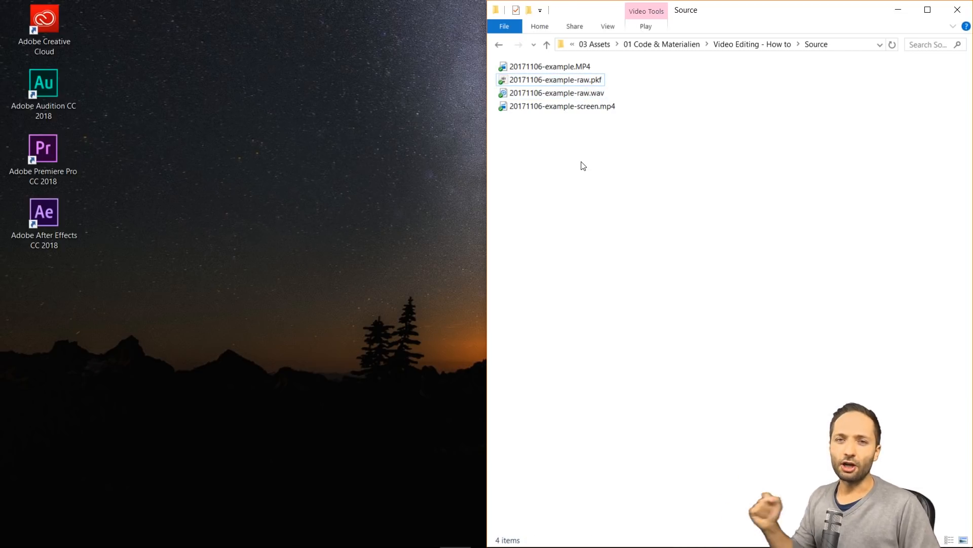
pyautogui.click(579, 147)
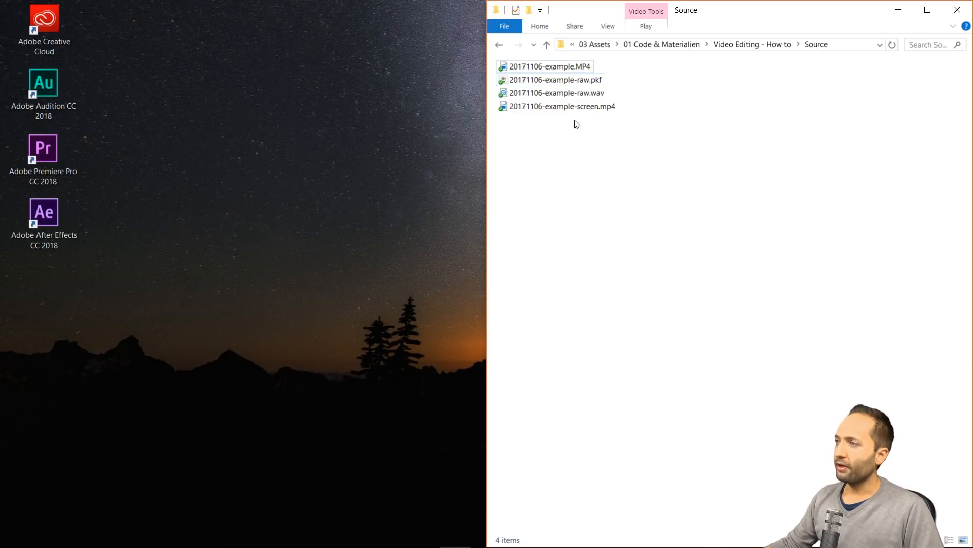
pyautogui.click(574, 68)
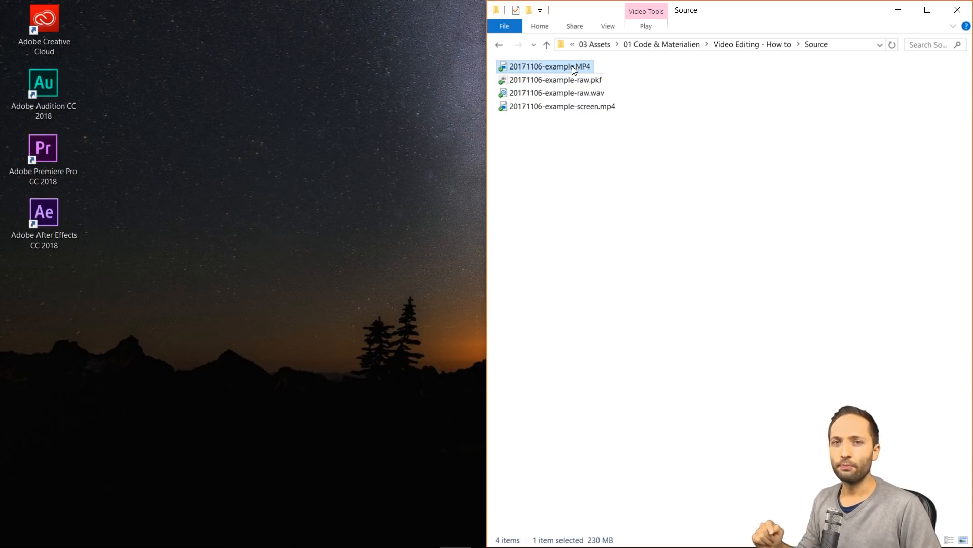
pyautogui.click(572, 107)
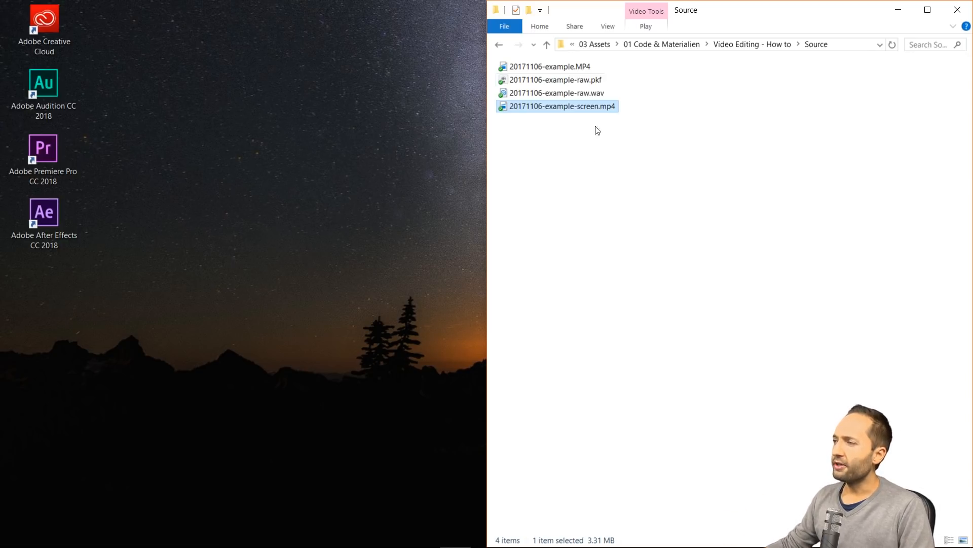
pyautogui.click(583, 96)
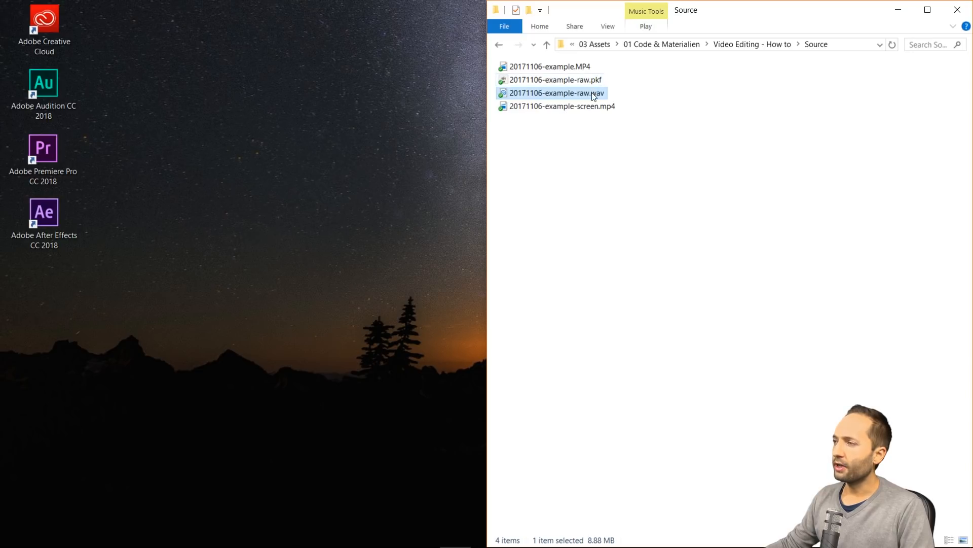
pyautogui.click(584, 84)
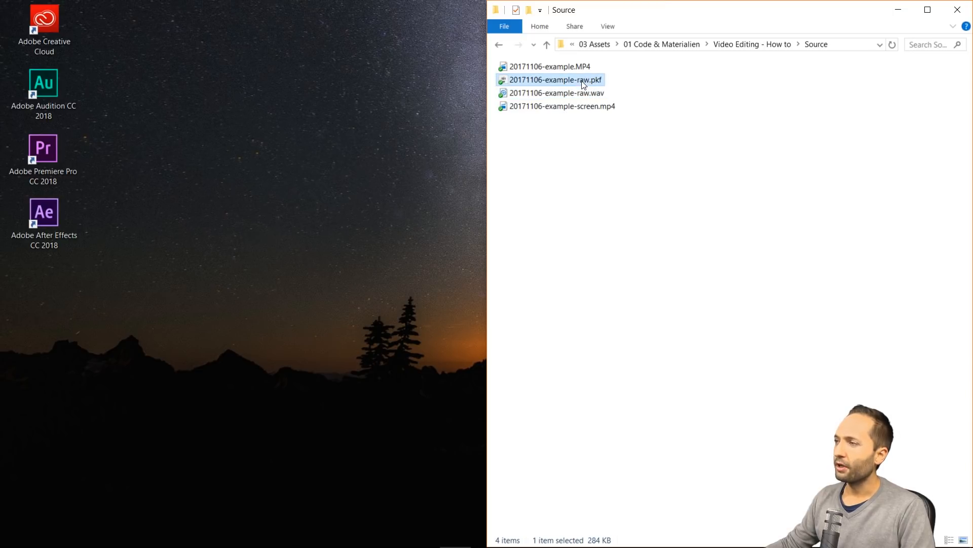
pyautogui.moveTo(583, 97)
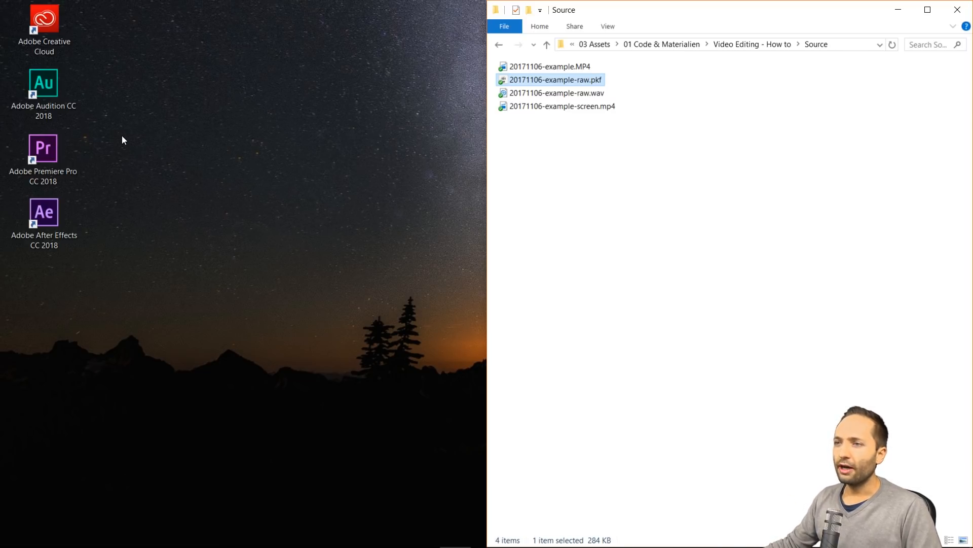
# Launch Adobe Audition CC 2018 and set the default audio hardware input to Mikrofon (USB Audio CODEC)
pyautogui.doubleClick(50, 111)
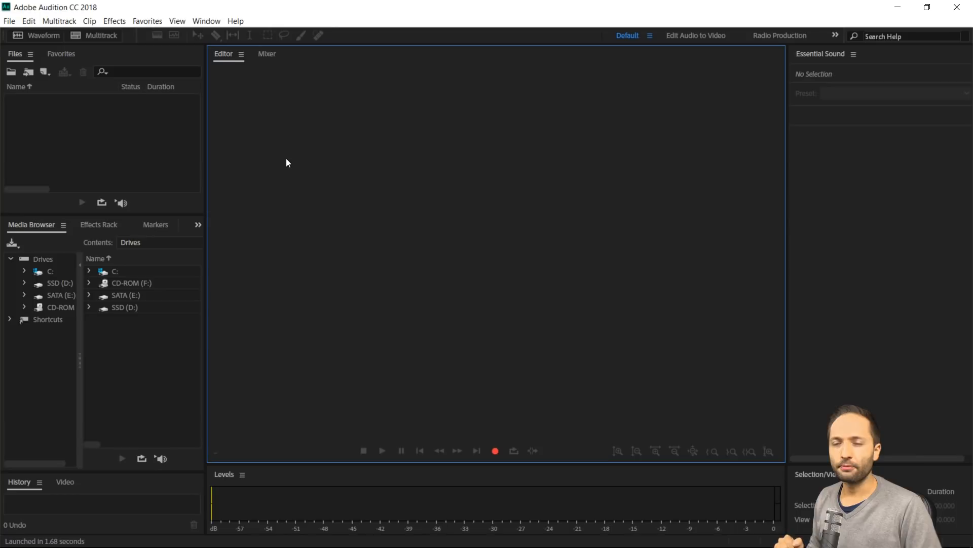
pyautogui.click(26, 23)
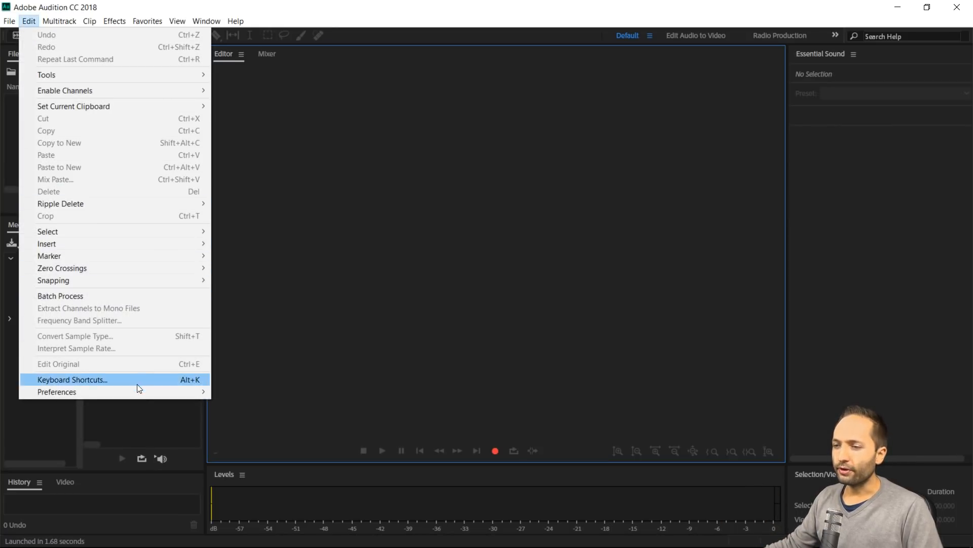
pyautogui.moveTo(134, 393)
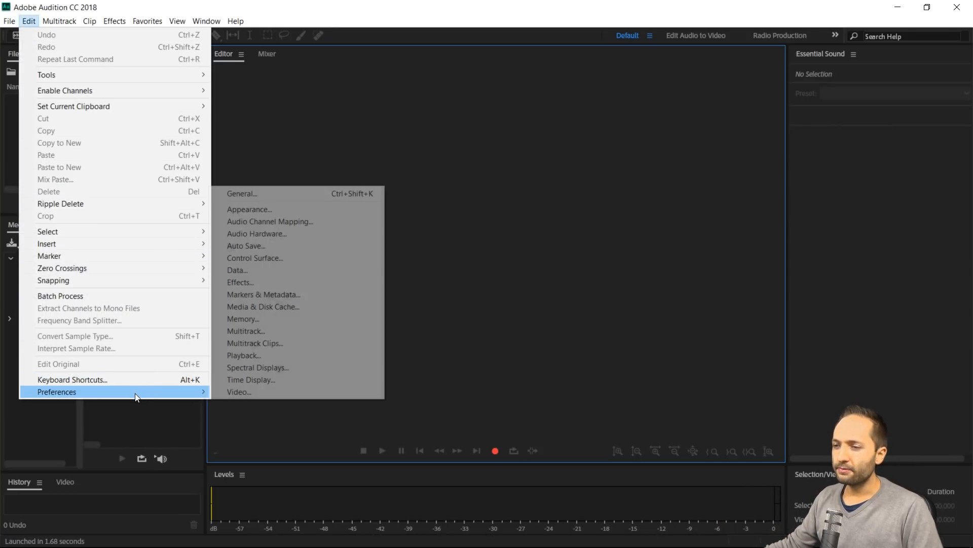
pyautogui.click(284, 233)
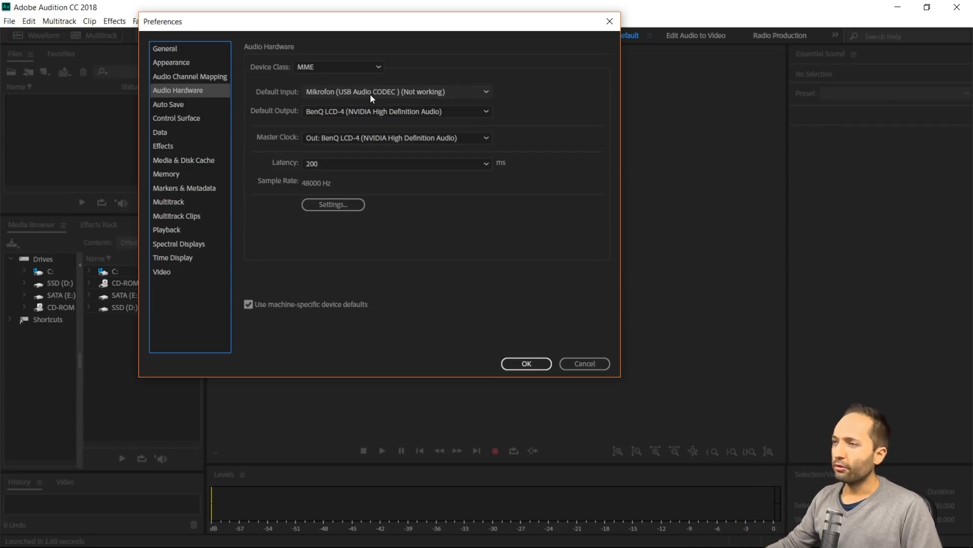
pyautogui.click(481, 92)
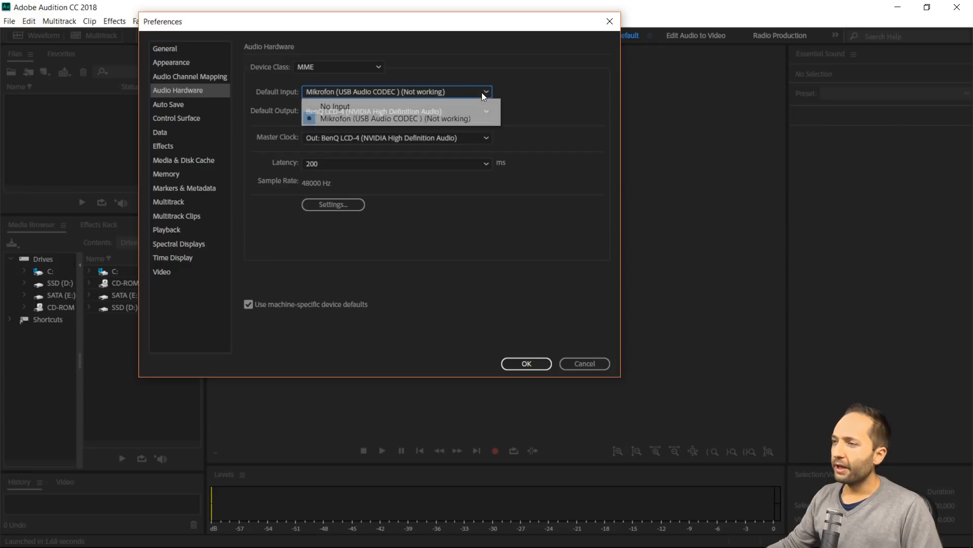
pyautogui.click(377, 118)
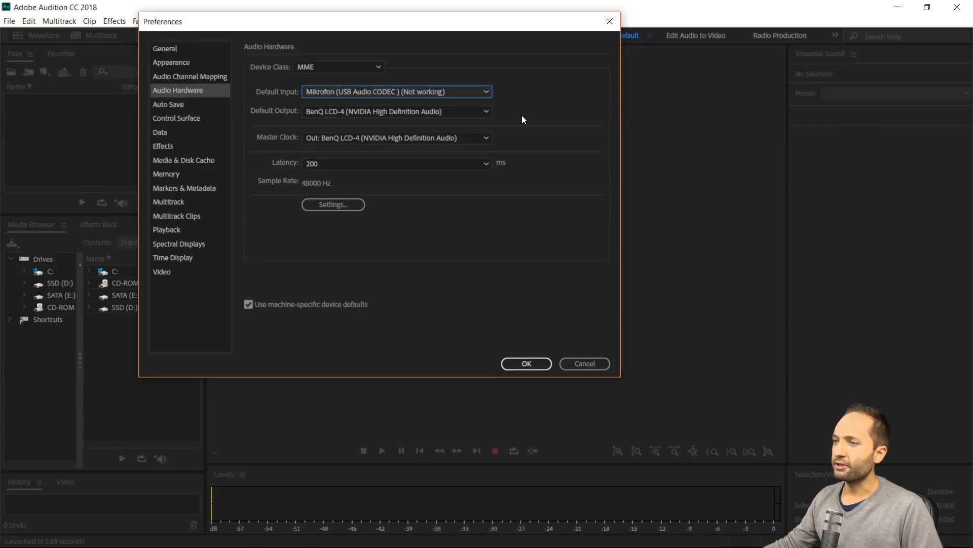
pyautogui.click(522, 363)
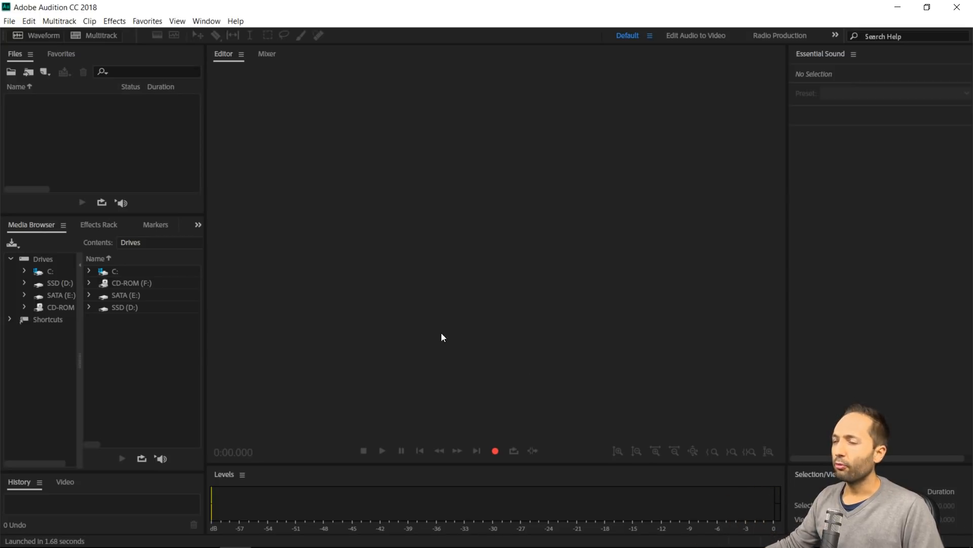
pyautogui.click(9, 21)
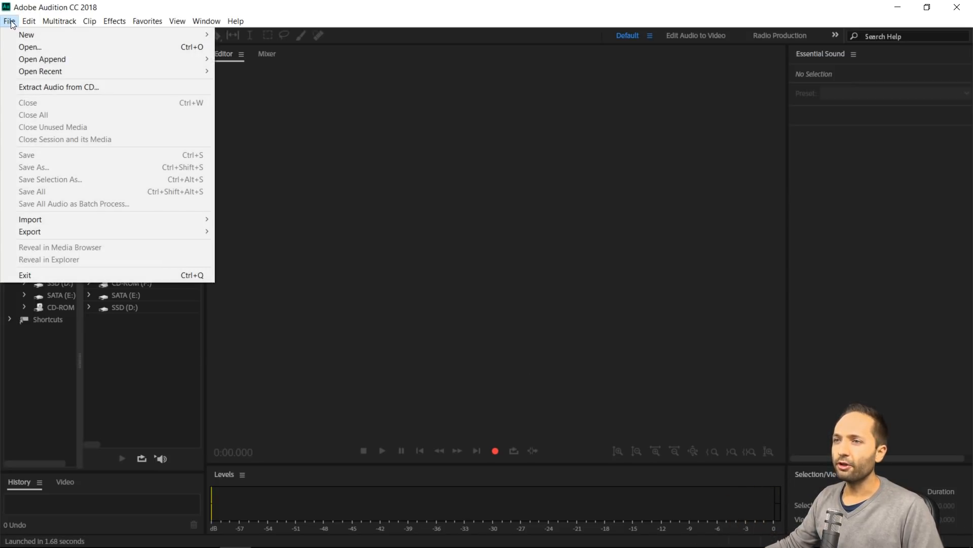
pyautogui.moveTo(26, 34)
pyautogui.click(251, 47)
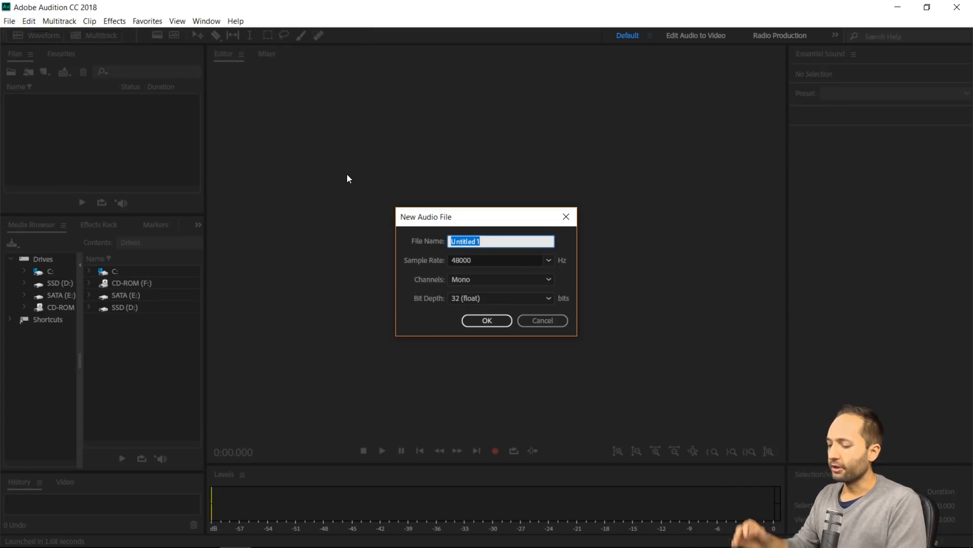
pyautogui.write('test')
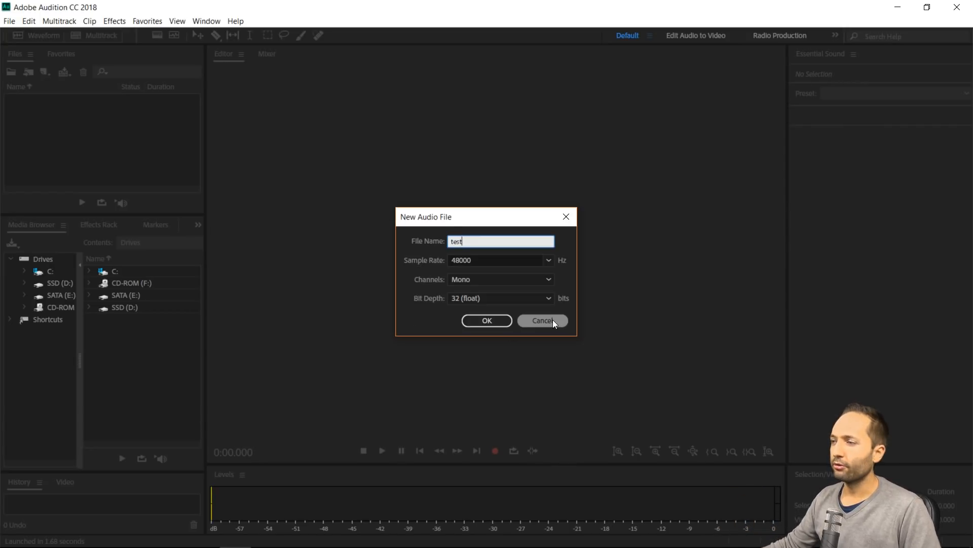
pyautogui.click(539, 320)
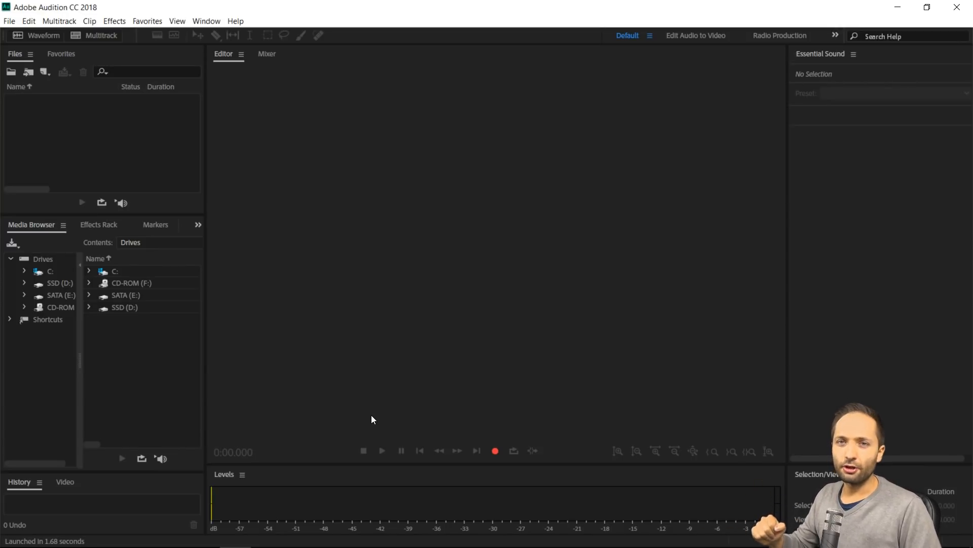
# Place Audition beside the Source folder, import 20171106-example-raw.wav into the editor, and maximize Audition again
pyautogui.moveTo(795, 10); pyautogui.dragTo(3, 112)
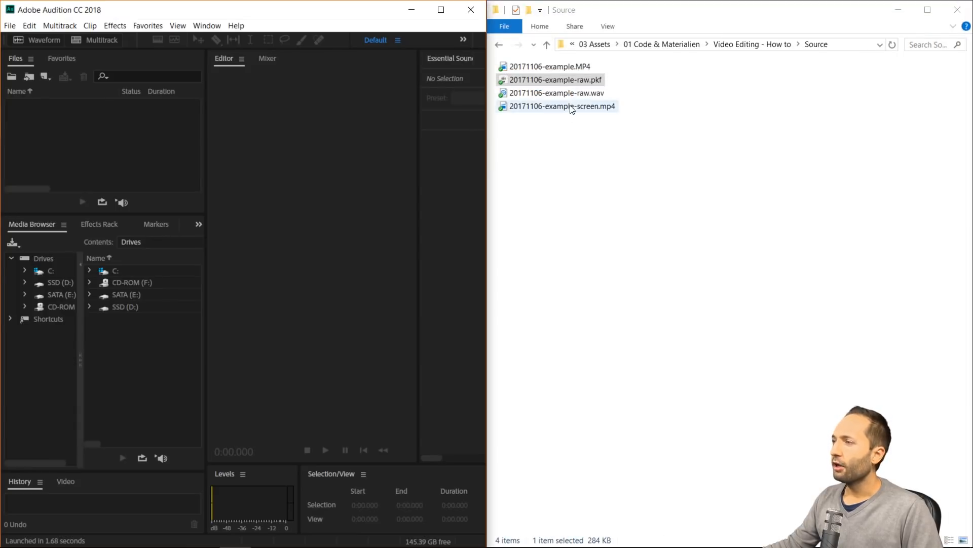
pyautogui.moveTo(573, 93); pyautogui.dragTo(306, 216)
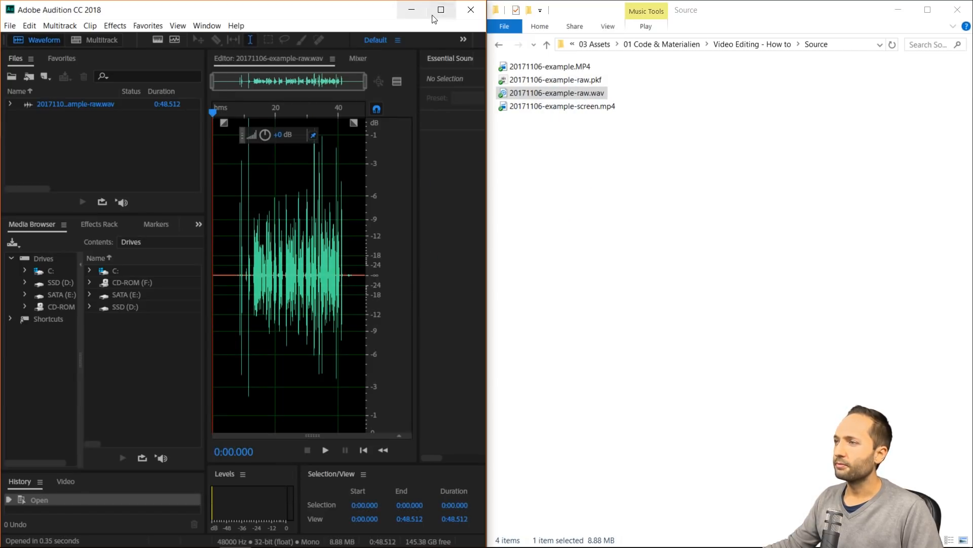
pyautogui.click(442, 9)
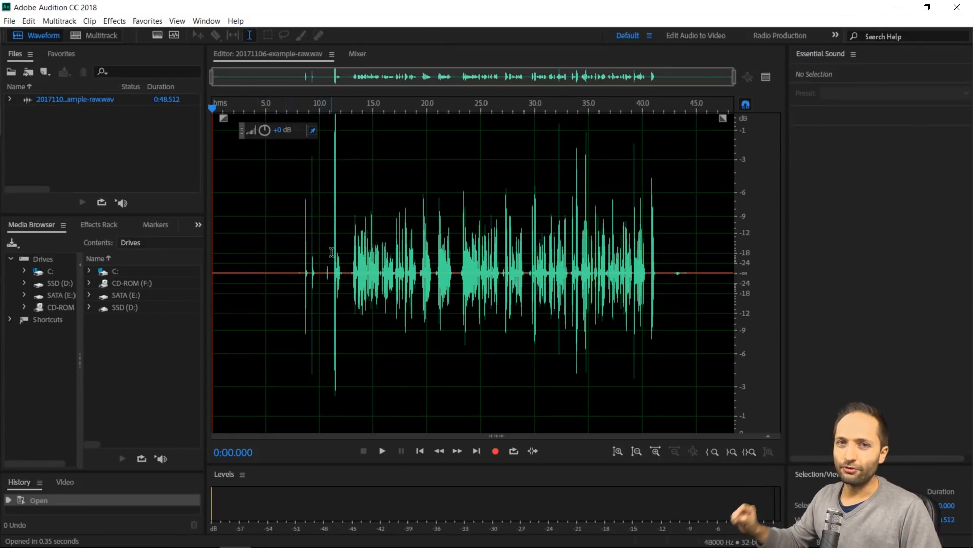
# Select about 0.8 seconds of silent background noise in the waveform, starting at about 3.2 seconds
pyautogui.click(246, 271)
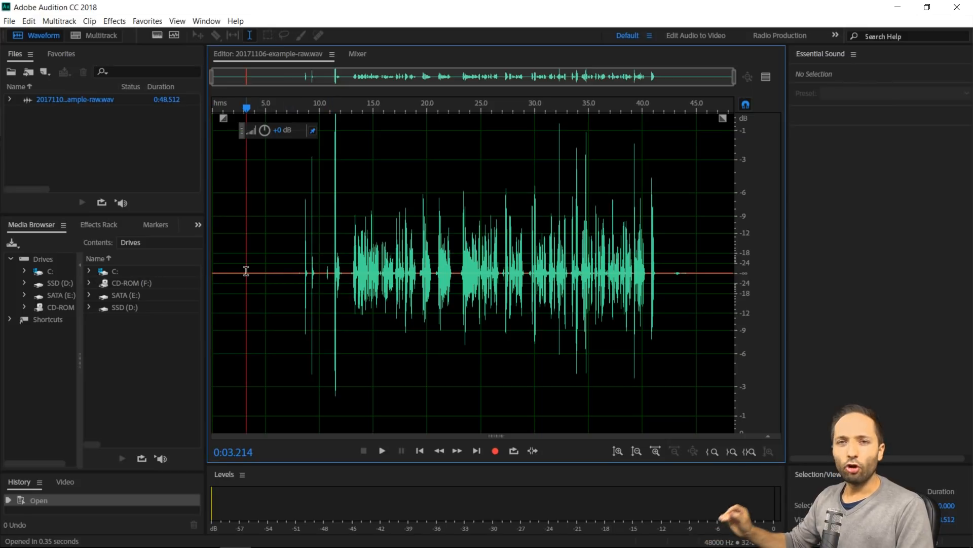
pyautogui.scroll(2, 241, 274)
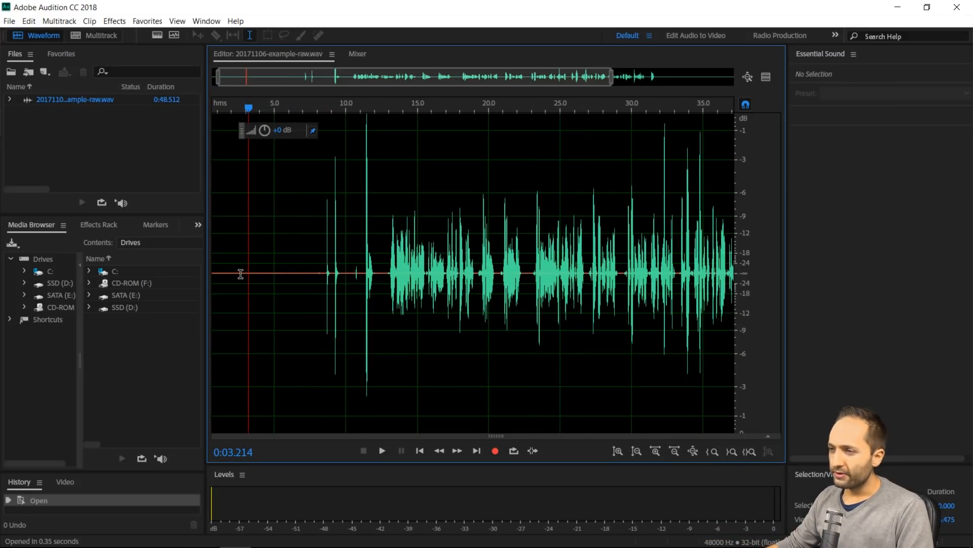
pyautogui.scroll(1, 241, 274)
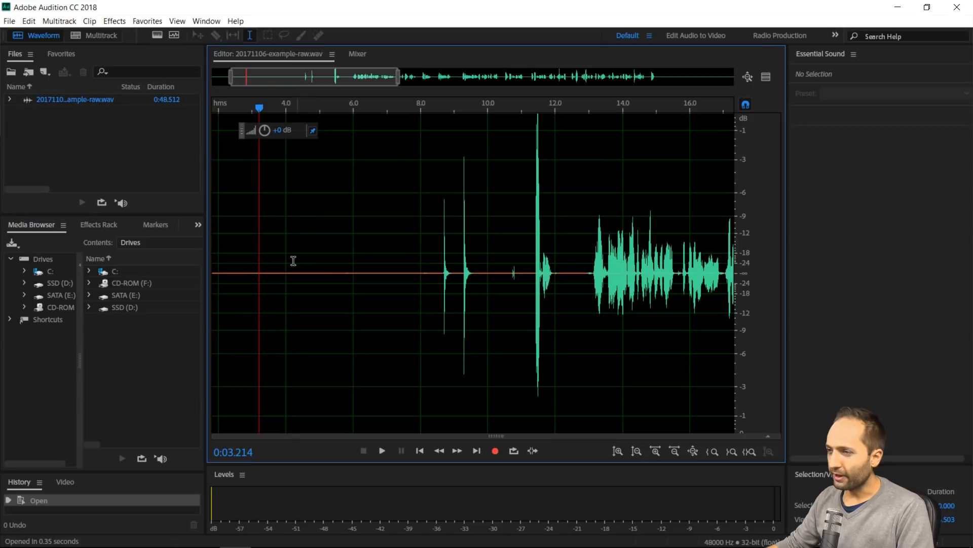
pyautogui.moveTo(259, 261); pyautogui.dragTo(282, 263)
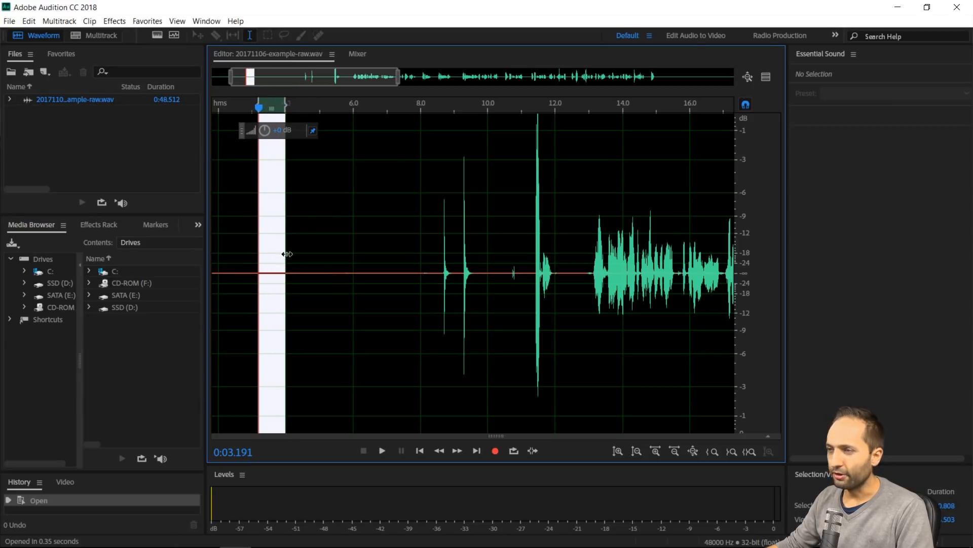
pyautogui.scroll(1, 273, 270)
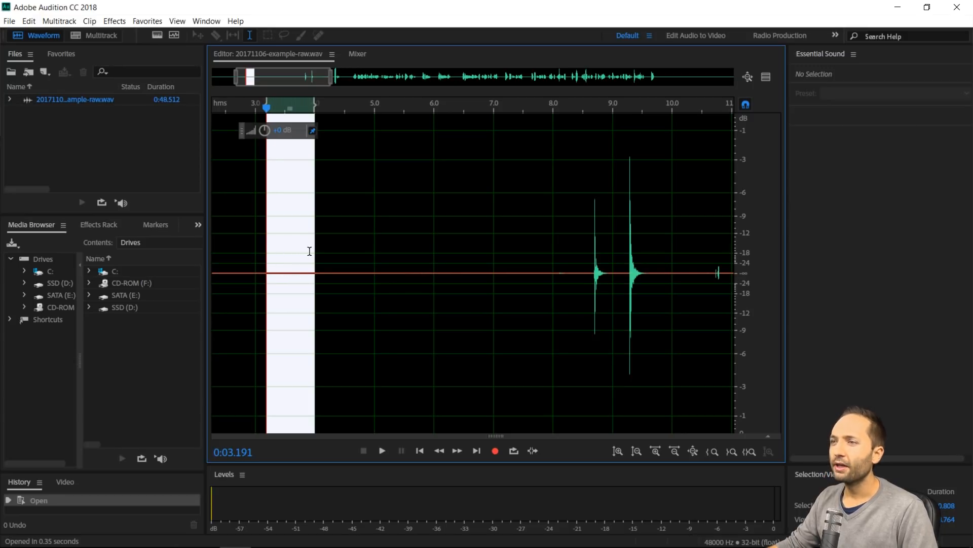
# Capture a noise print from the selected stretch of silent background noise
pyautogui.click(111, 24)
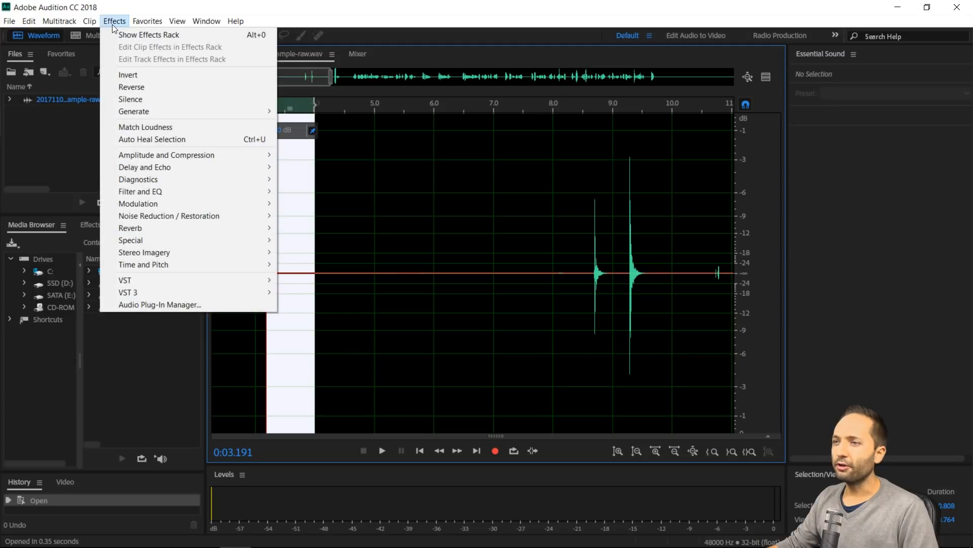
pyautogui.moveTo(181, 218)
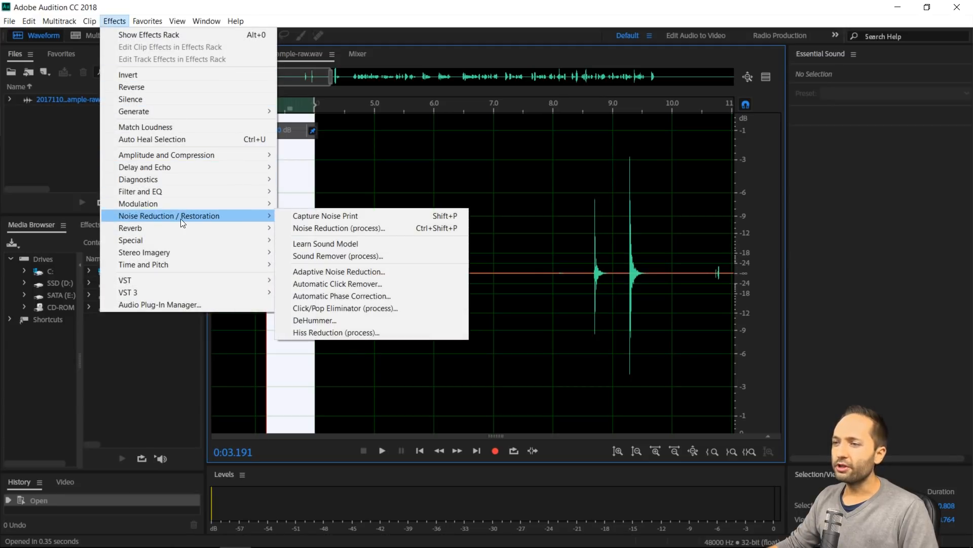
pyautogui.click(328, 219)
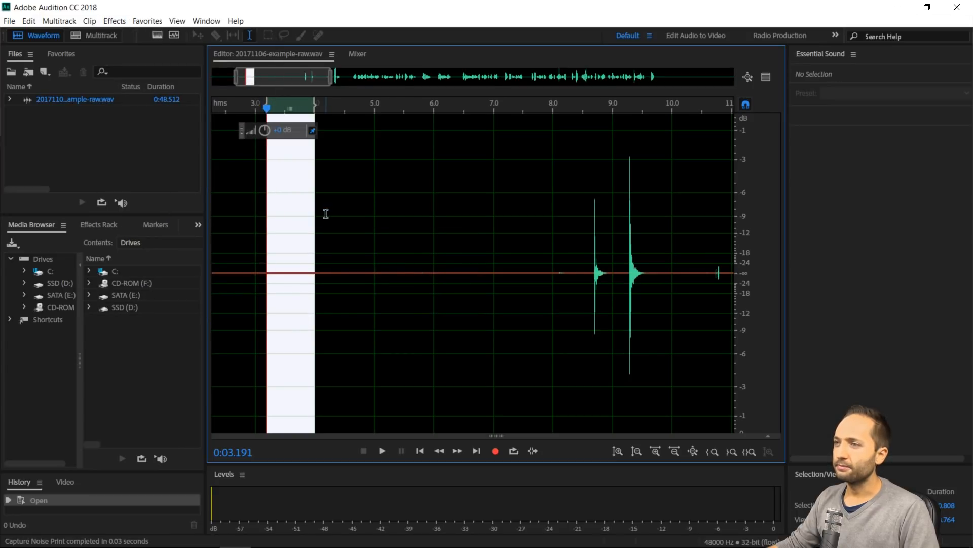
# Select the entire recording and apply the Noise Reduction (process) effect with the captured noise print
pyautogui.scroll(-1, 376, 264)
pyautogui.scroll(-3, 376, 265)
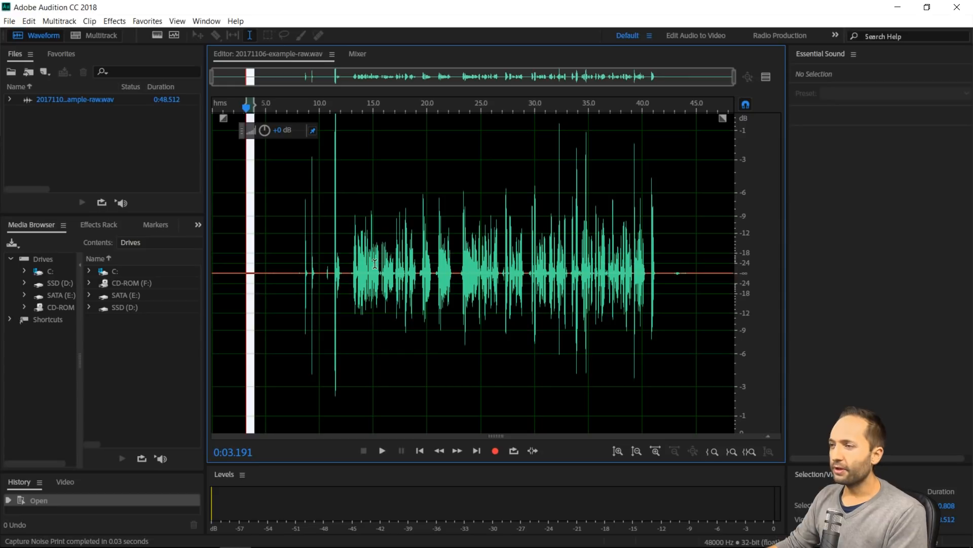
pyautogui.hotkey('ctrl', 'a')
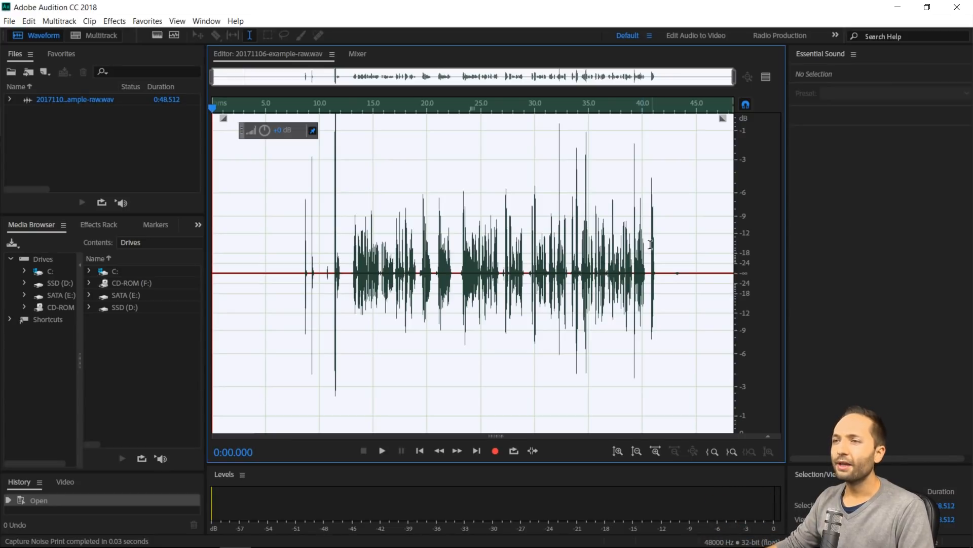
pyautogui.click(116, 21)
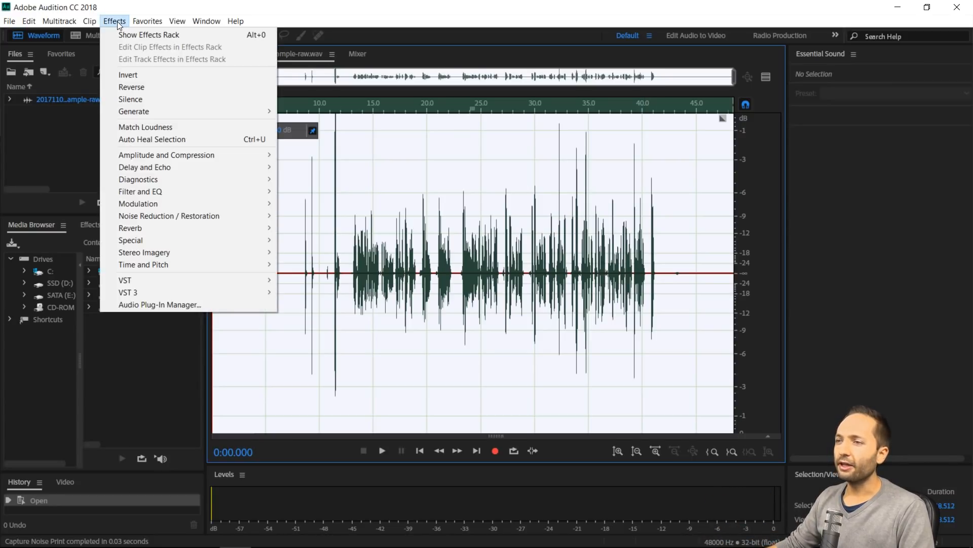
pyautogui.moveTo(231, 216)
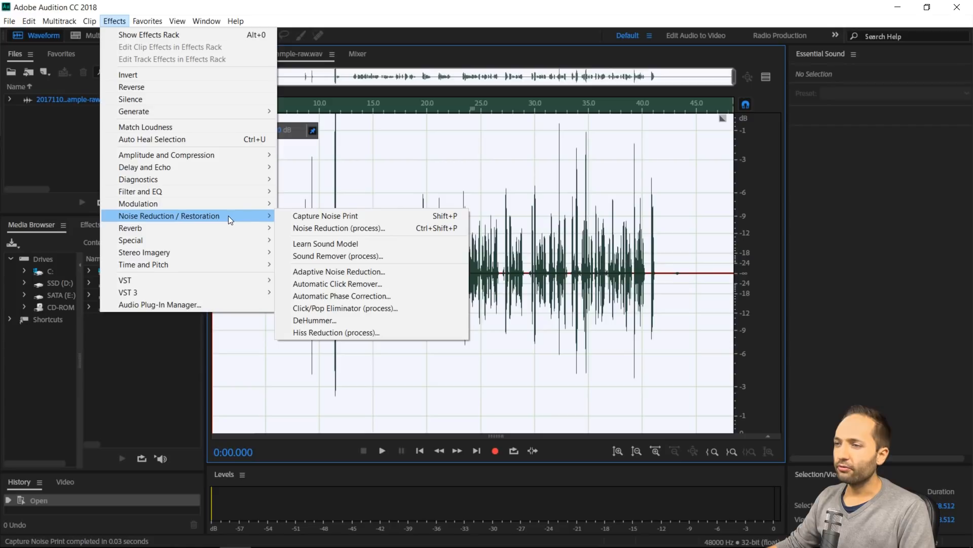
pyautogui.click(318, 229)
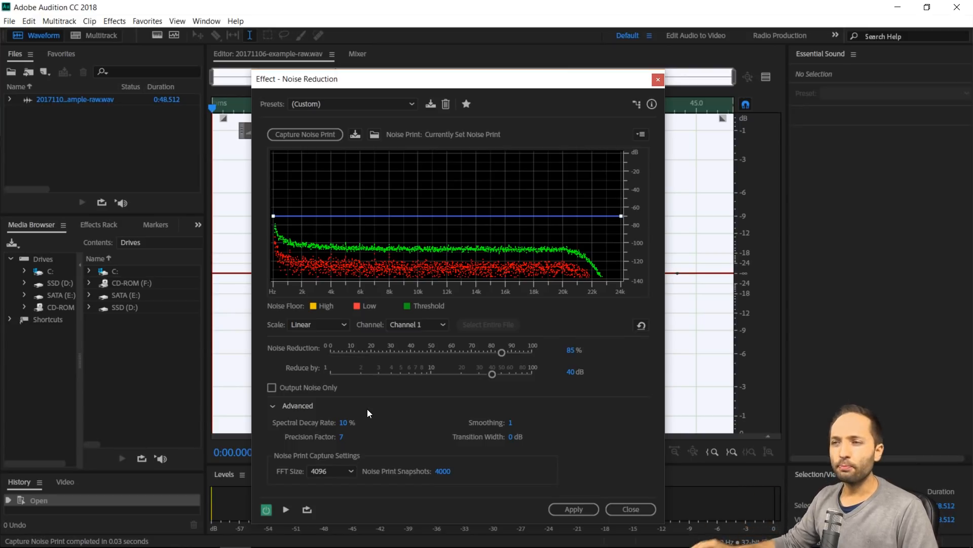
pyautogui.click(572, 509)
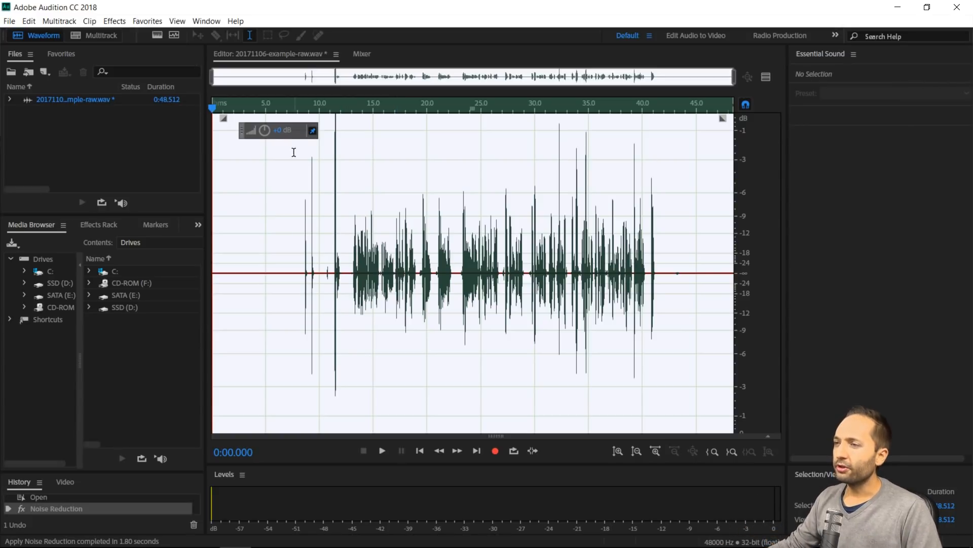
# Amplify the entire recording by about 5.7 dB and save the WAV file
pyautogui.click(279, 130)
pyautogui.moveTo(279, 128); pyautogui.dragTo(279, 114)
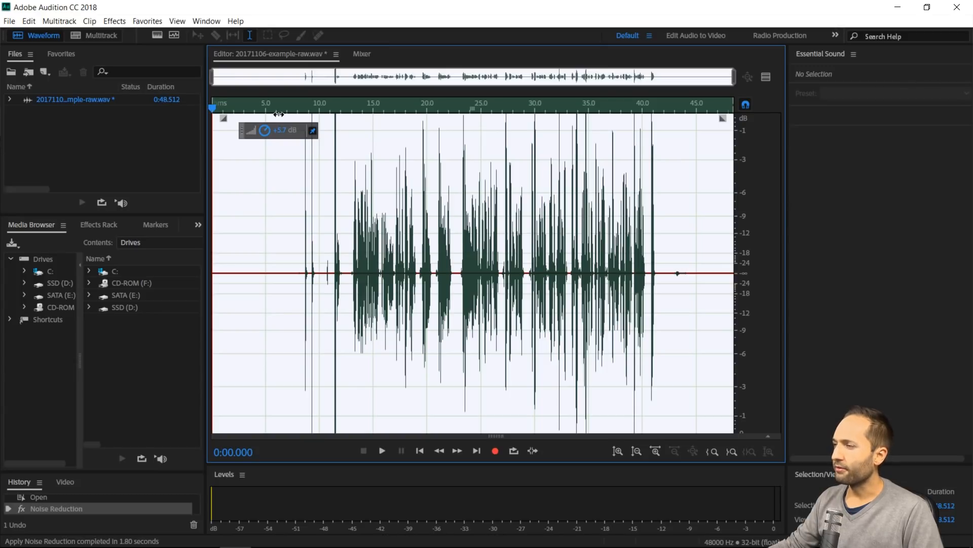
pyautogui.moveTo(278, 114); pyautogui.dragTo(278, 115)
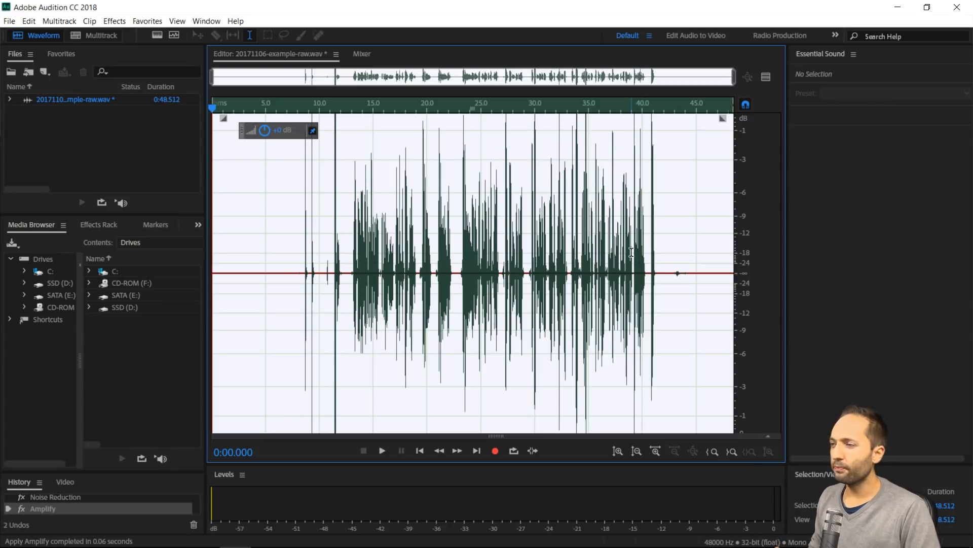
pyautogui.hotkey('ctrl', 's')
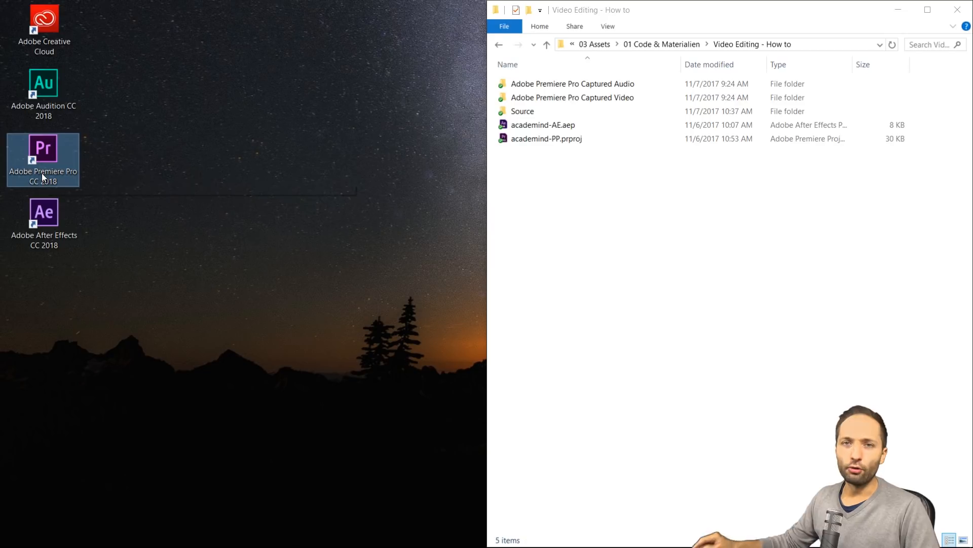
# Open the Premiere Pro project academind-PP.prproj from the Video Editing - How to folder
pyautogui.click(588, 205)
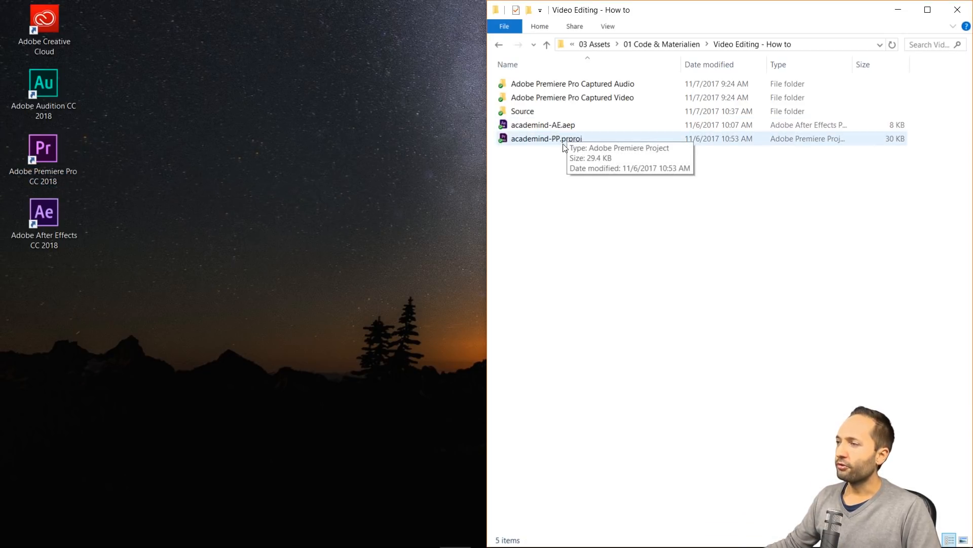
pyautogui.click(576, 140)
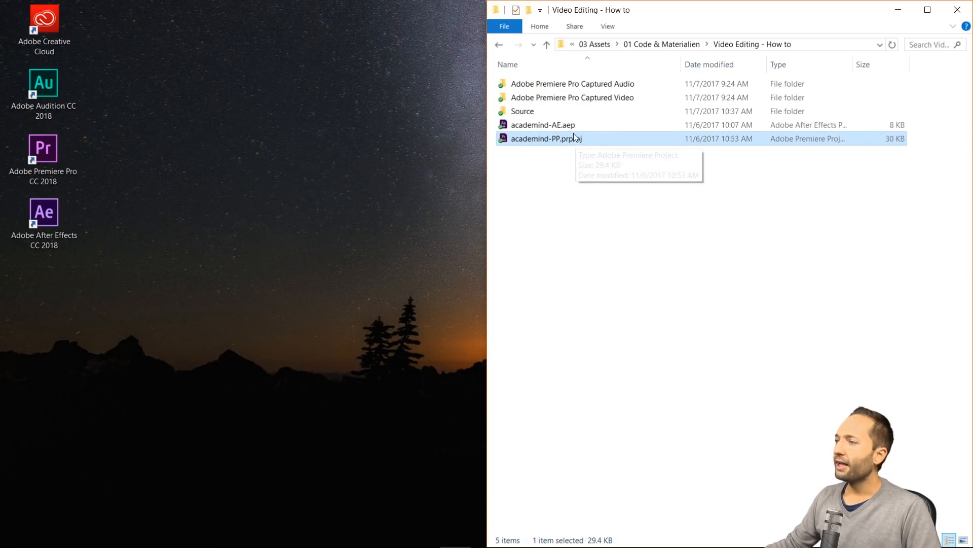
pyautogui.click(573, 130)
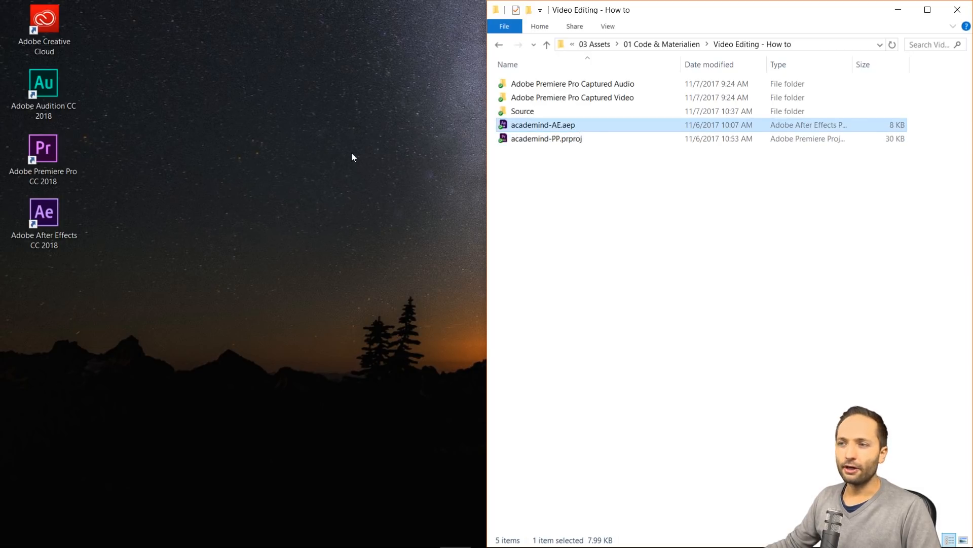
pyautogui.doubleClick(57, 242)
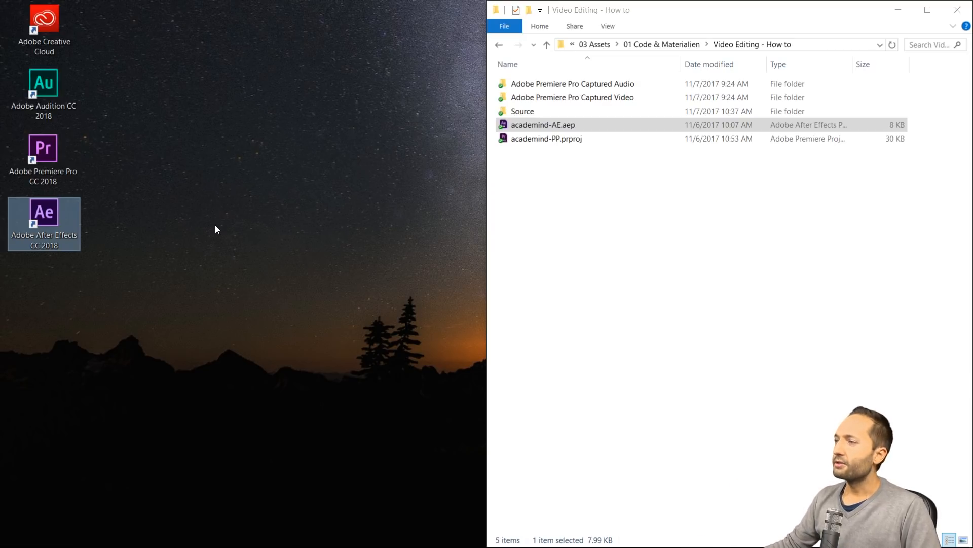
pyautogui.doubleClick(543, 139)
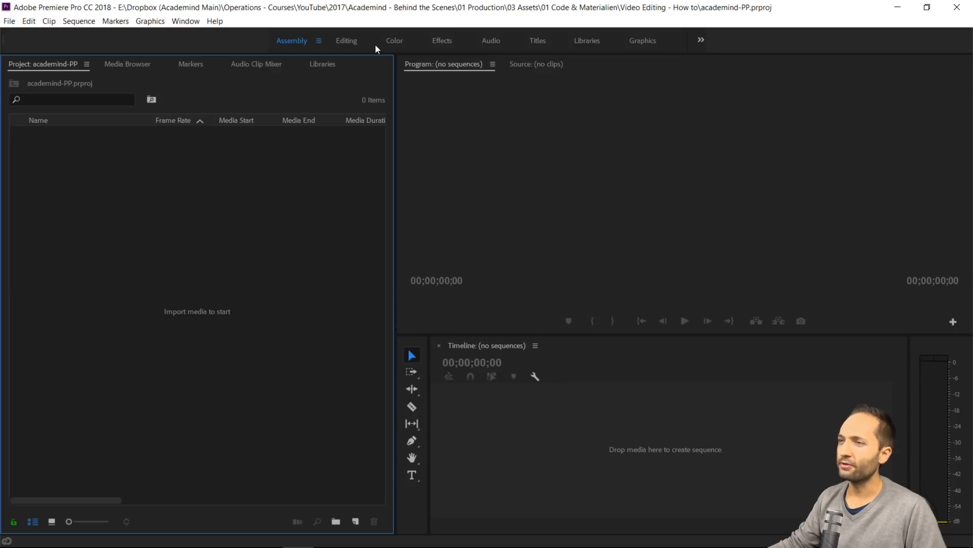
# Choose the Assembly workspace for the Premiere Pro project
pyautogui.click(174, 20)
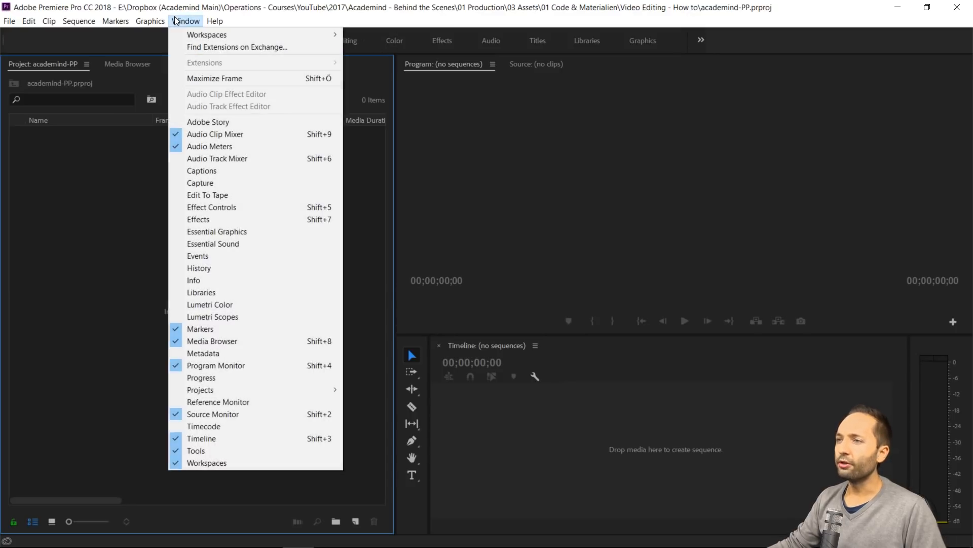
pyautogui.moveTo(211, 33)
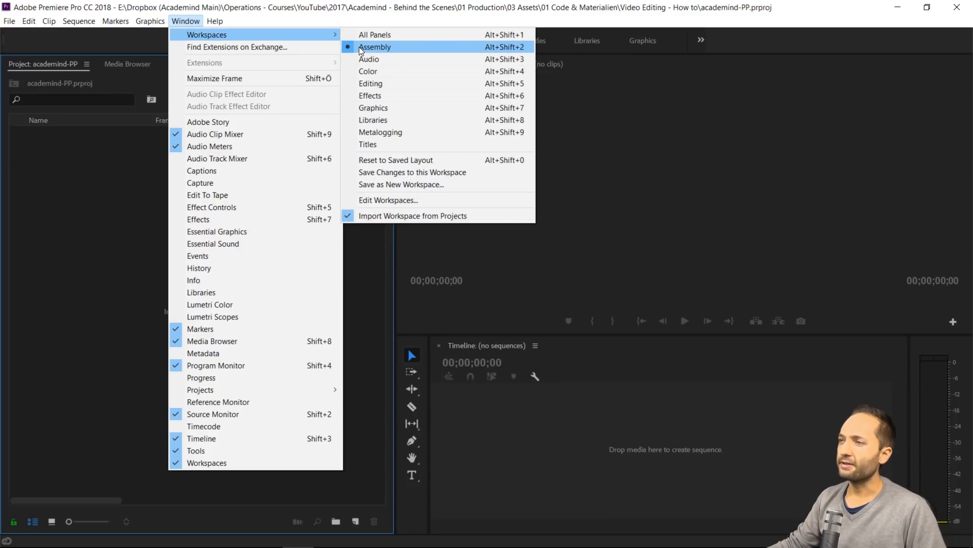
pyautogui.click(378, 47)
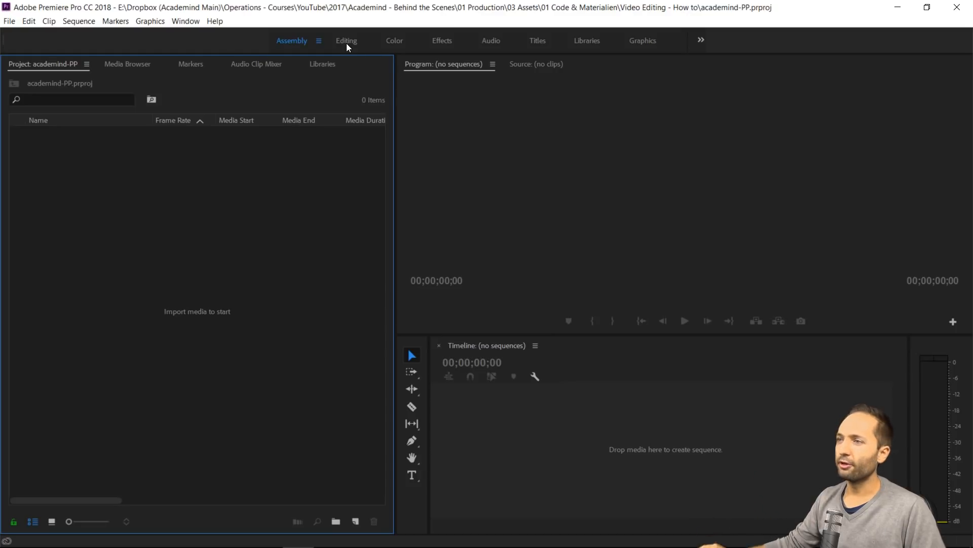
# Place Premiere Pro beside the Source folder, import 20171106-example.MP4, 20171106-example-raw.wav and 20171106-example-screen.mp4, and maximize Premiere Pro again
pyautogui.moveTo(743, 7); pyautogui.dragTo(1, 102)
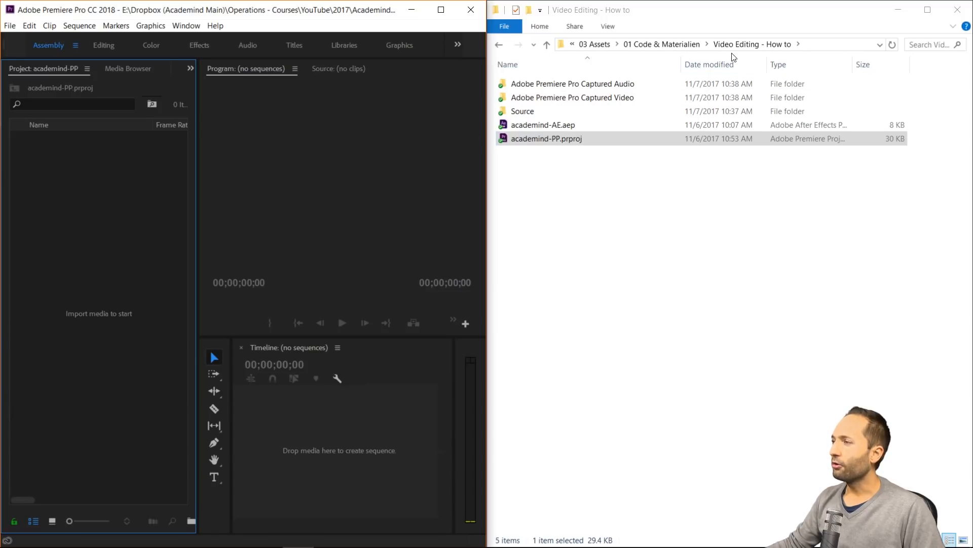
pyautogui.doubleClick(531, 116)
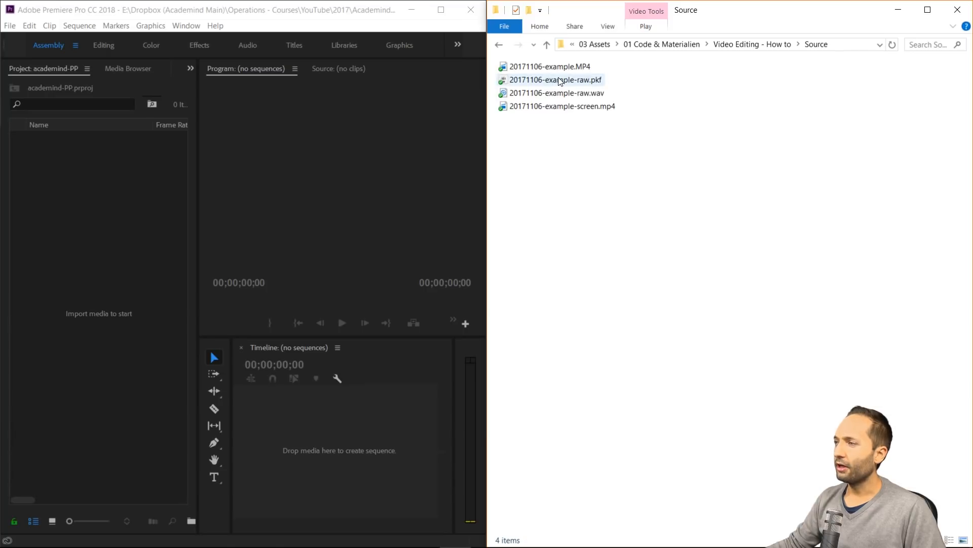
pyautogui.click(570, 69)
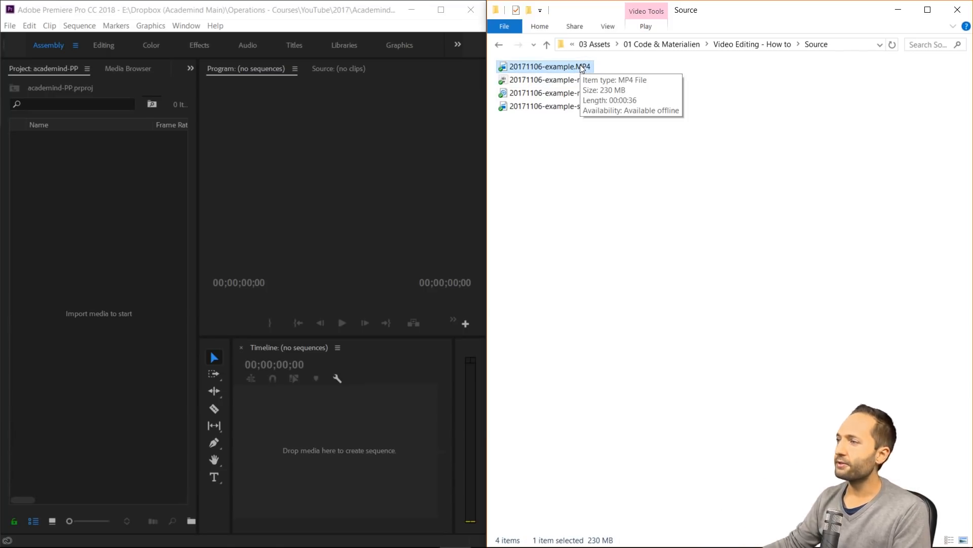
pyautogui.keyDown('ctrl'); pyautogui.click(591, 95); pyautogui.keyUp('ctrl')
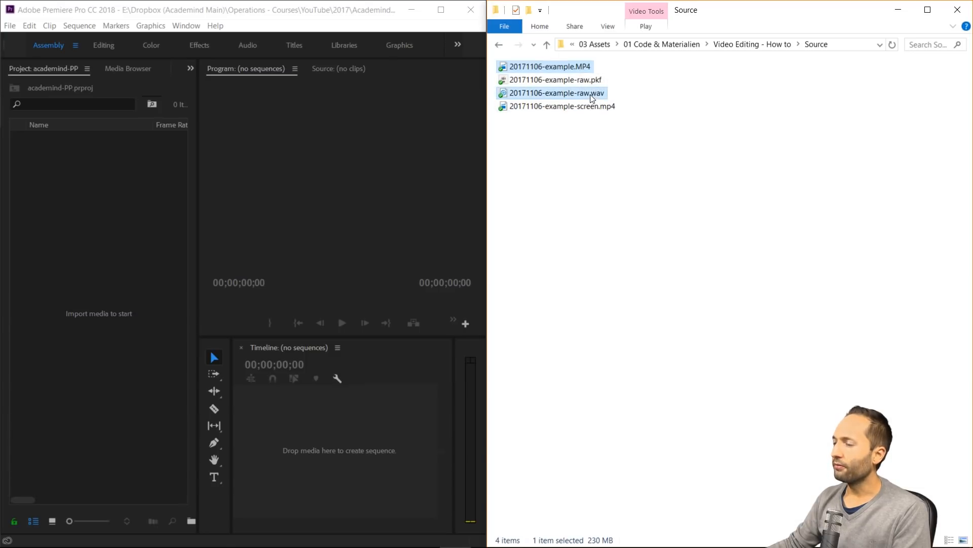
pyautogui.keyDown('ctrl'); pyautogui.click(593, 108); pyautogui.keyUp('ctrl')
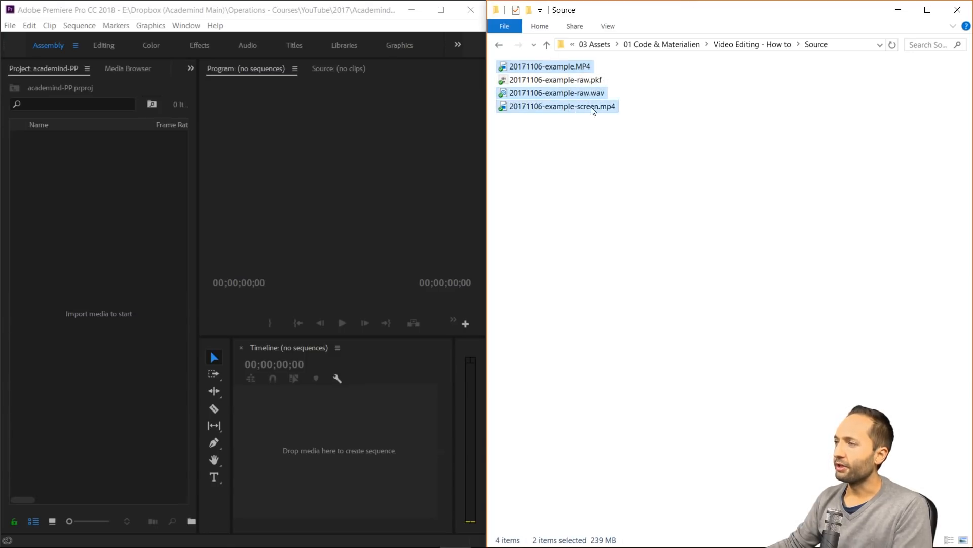
pyautogui.moveTo(582, 108); pyautogui.dragTo(102, 294)
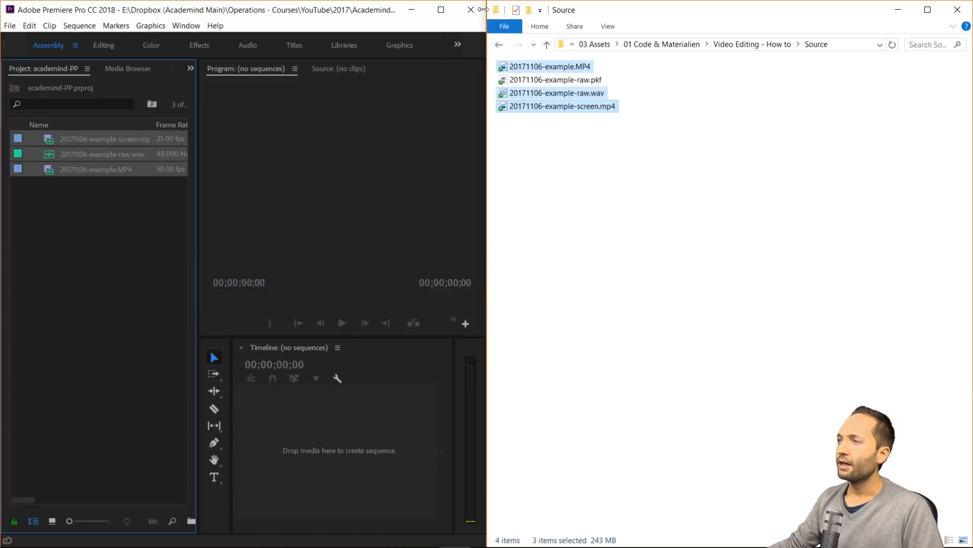
pyautogui.click(441, 9)
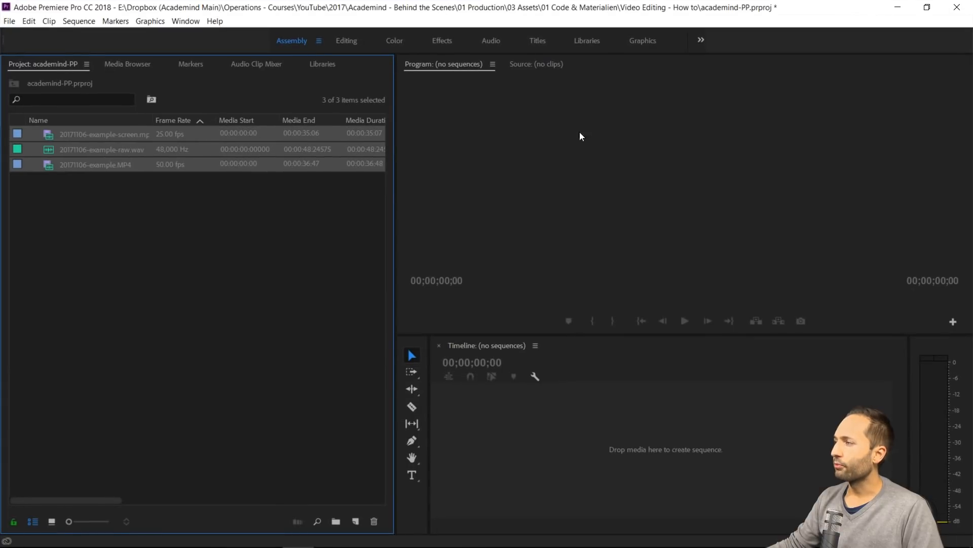
pyautogui.click(167, 252)
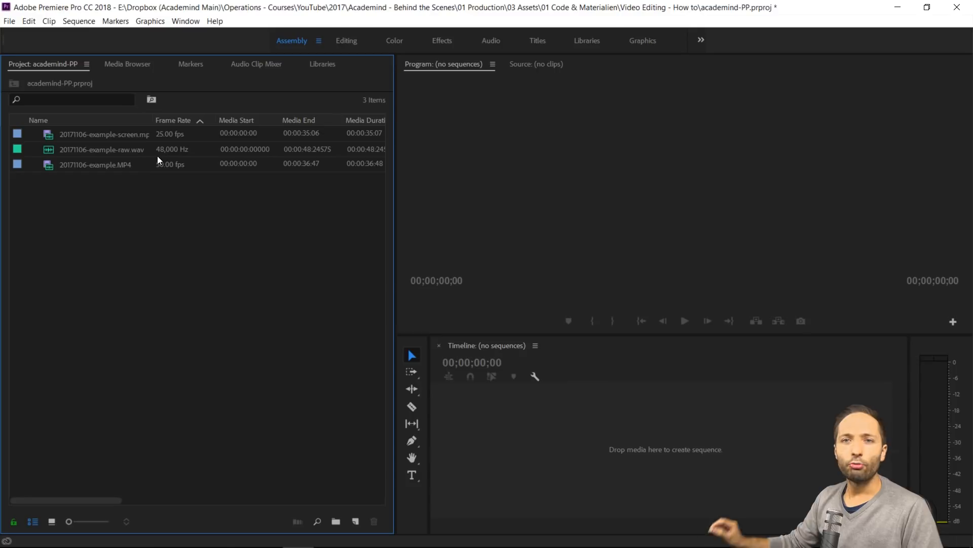
# Open 20171106-example-screen.mp4 in the Source monitor and create a new sequence from its video only
pyautogui.moveTo(158, 156)
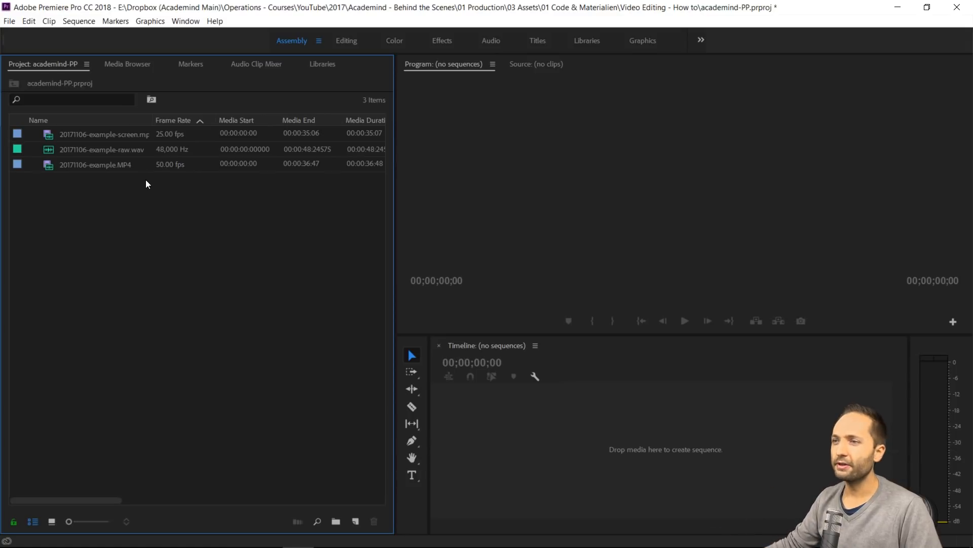
pyautogui.doubleClick(113, 135)
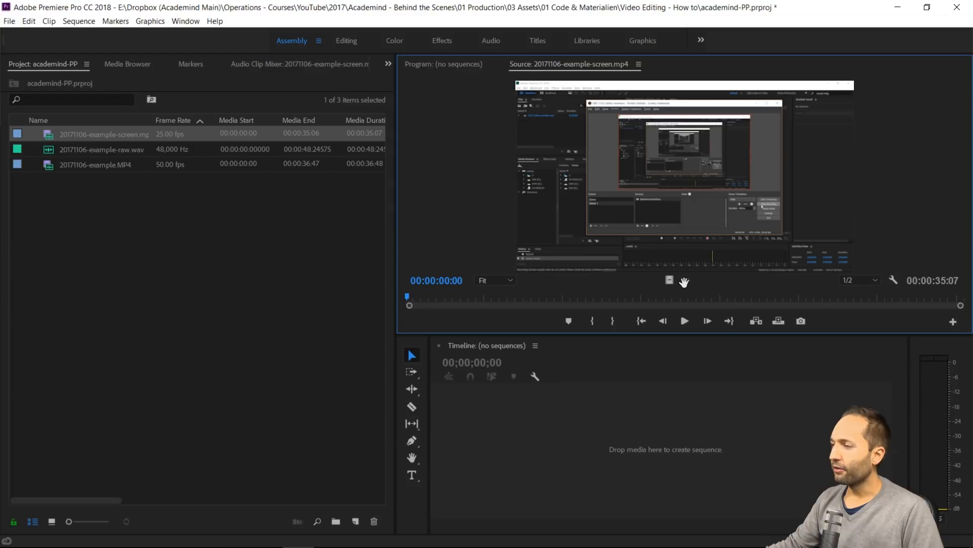
pyautogui.moveTo(668, 281); pyautogui.dragTo(670, 285)
pyautogui.moveTo(542, 449)
pyautogui.mouseDown()
pyautogui.moveTo(499, 446)
pyautogui.moveTo(520, 416)
pyautogui.moveTo(540, 452)
pyautogui.moveTo(527, 446)
pyautogui.mouseUp()
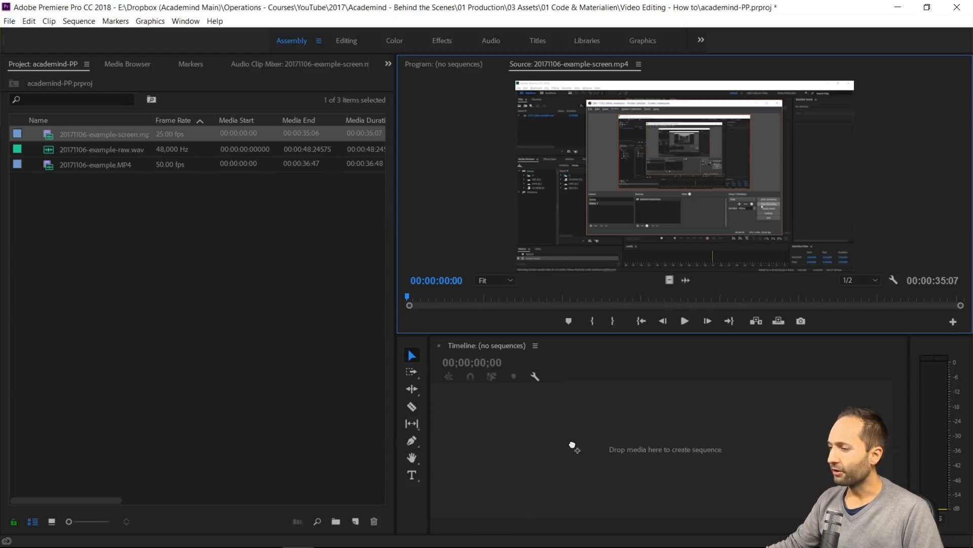
pyautogui.moveTo(684, 461); pyautogui.dragTo(494, 437)
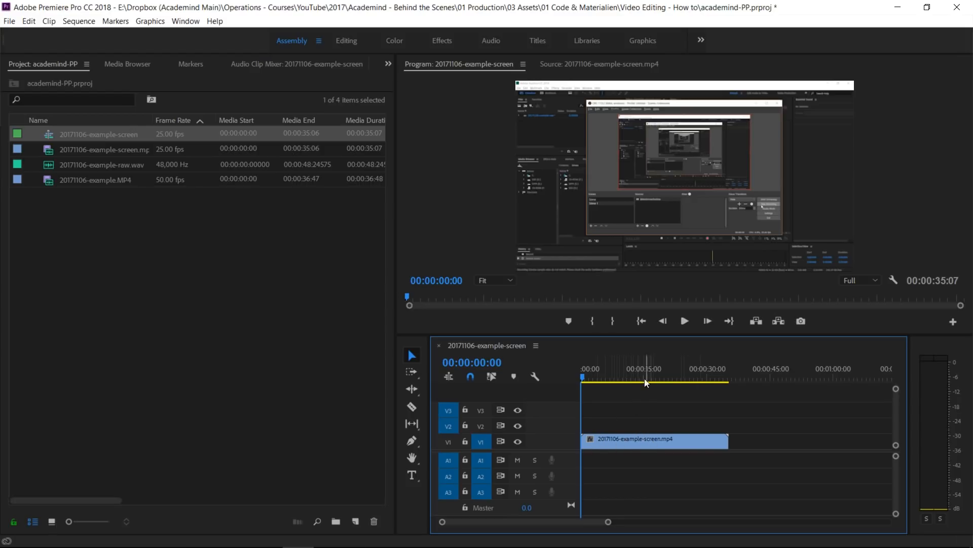
# Add 20171106-example.MP4 at the sequence start, with video on V2 above the screen recording and audio on A2, and select its audio clip
pyautogui.click(588, 378)
pyautogui.moveTo(590, 376); pyautogui.dragTo(582, 406)
pyautogui.moveTo(99, 181); pyautogui.dragTo(588, 428)
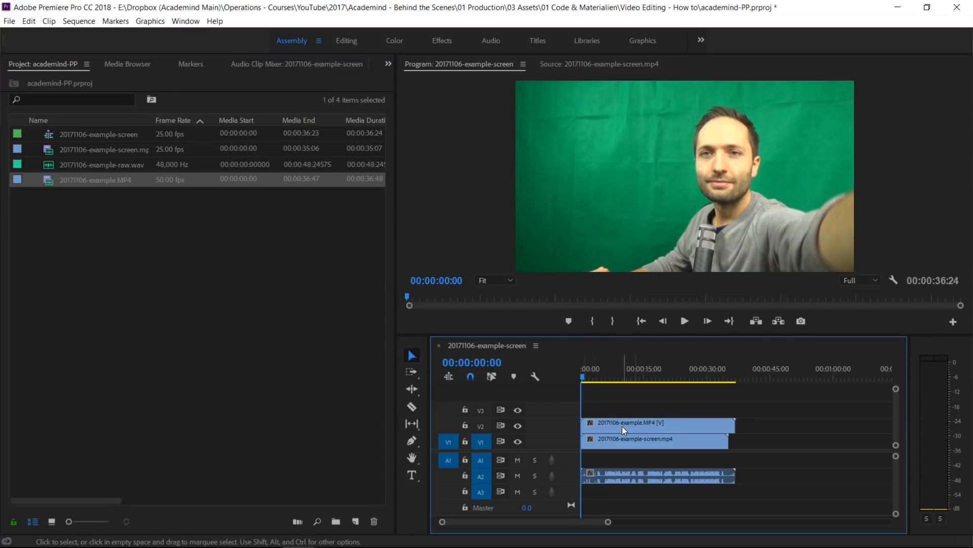
pyautogui.click(657, 424)
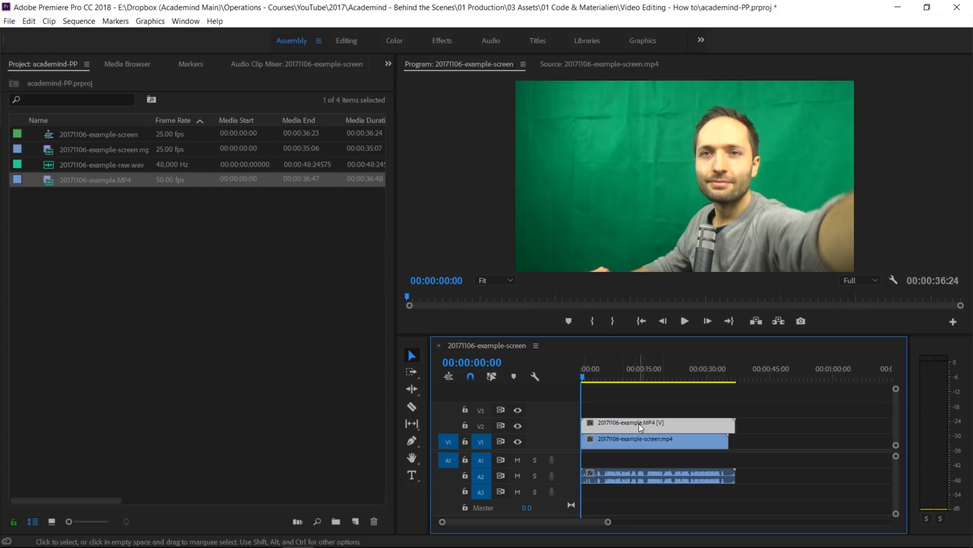
pyautogui.click(650, 479)
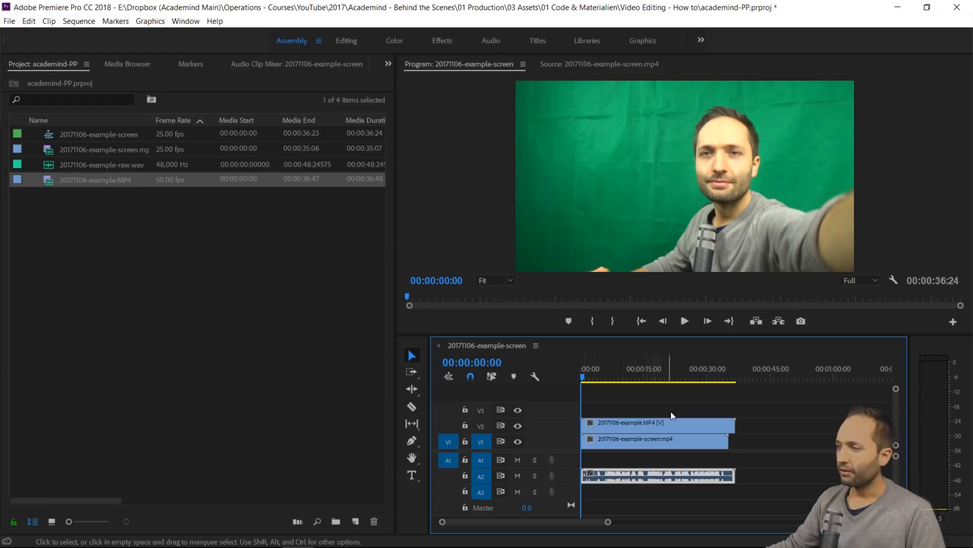
# Enlarge the timeline area vertically and place 20171106-example-raw.wav on track A1 at the start of the sequence
pyautogui.moveTo(684, 336); pyautogui.dragTo(680, 280)
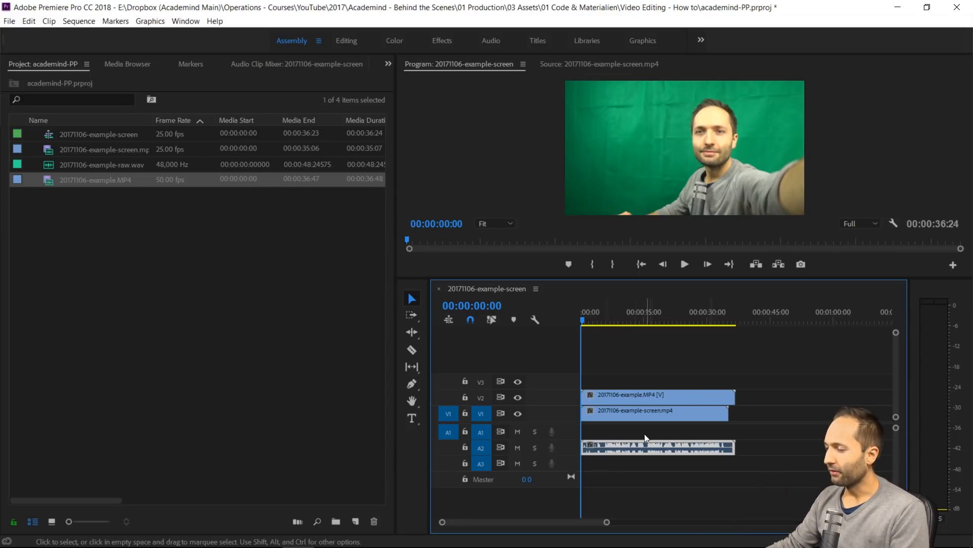
pyautogui.press('alt')
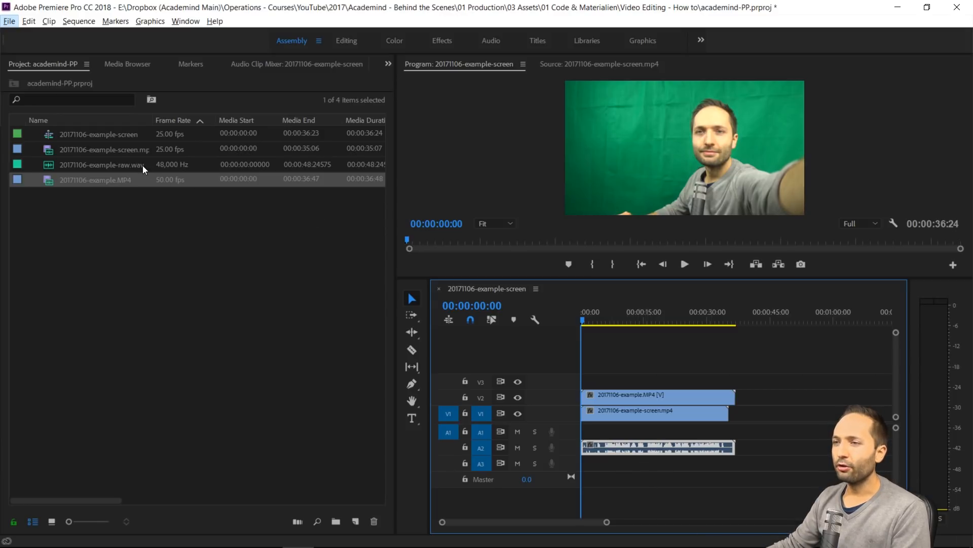
pyautogui.moveTo(76, 168); pyautogui.dragTo(91, 157)
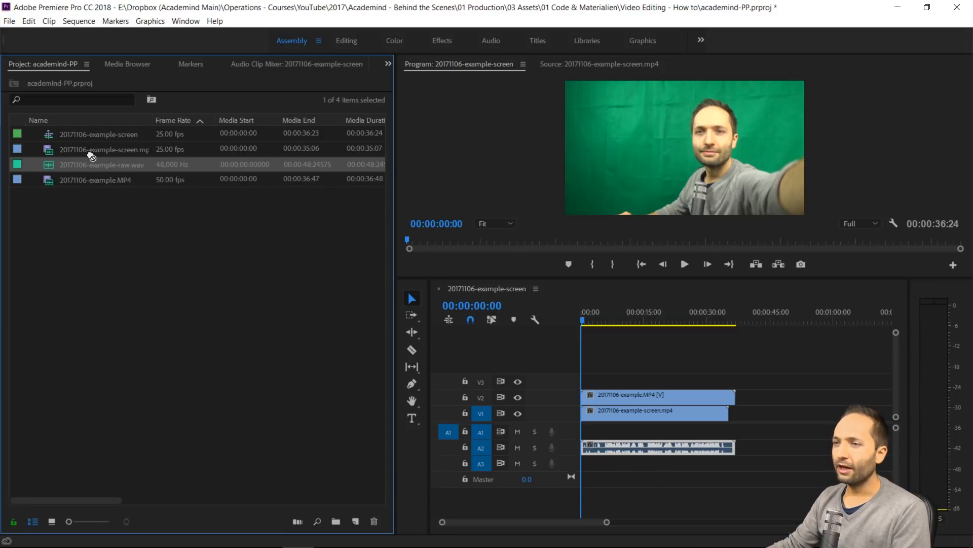
pyautogui.moveTo(570, 304); pyautogui.dragTo(582, 435)
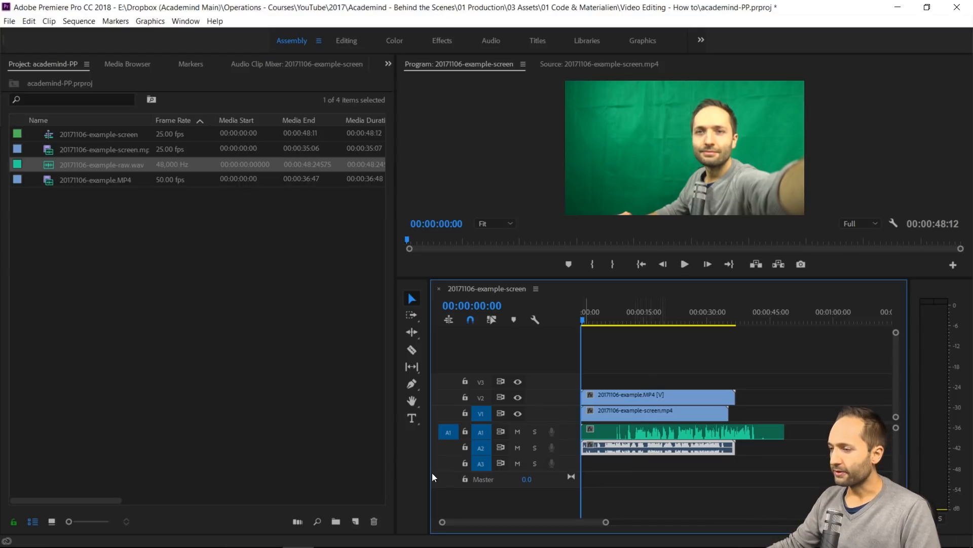
# Narrow the project and tools areas to give the sequence timeline more width
pyautogui.moveTo(394, 476); pyautogui.dragTo(266, 476)
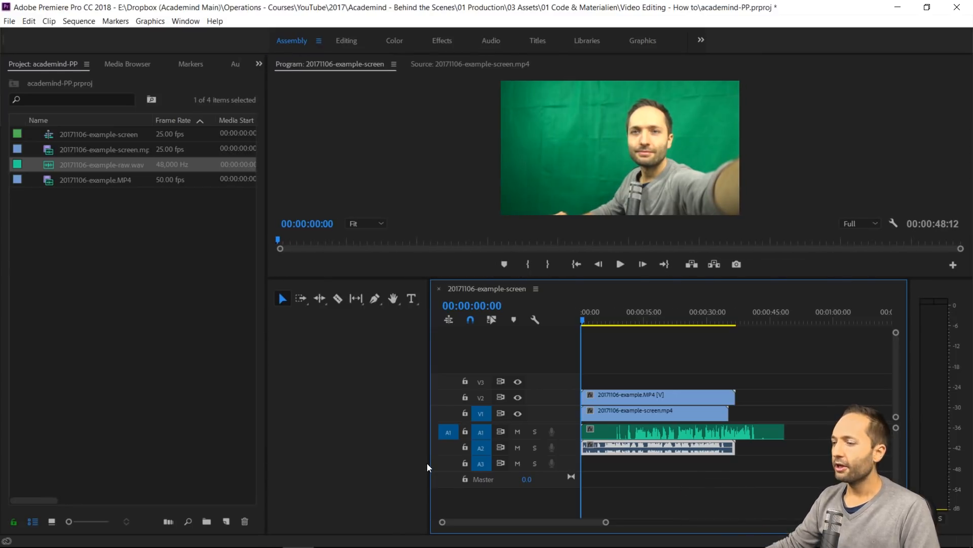
pyautogui.moveTo(429, 479); pyautogui.dragTo(270, 484)
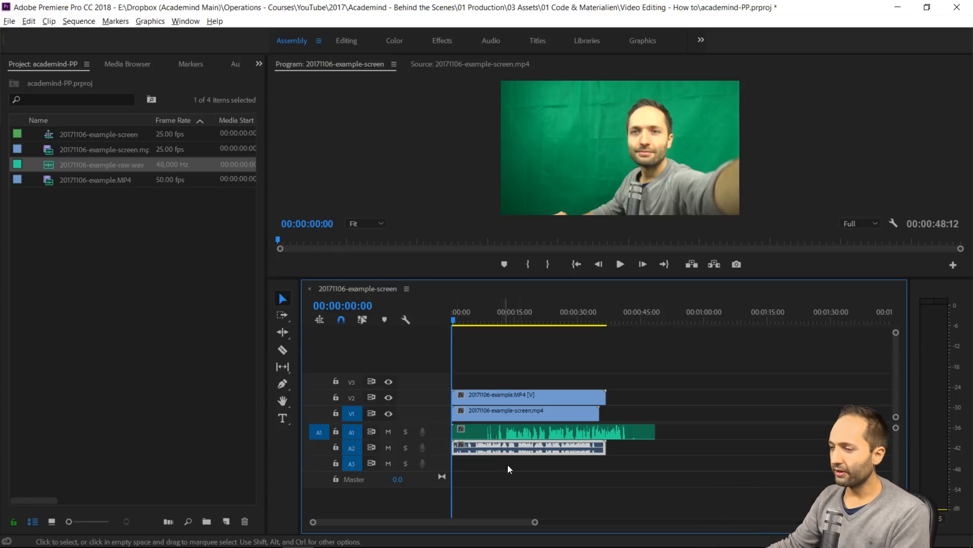
# Trim the WAV clip on A1 to about 40 seconds by cutting its silent start, and move it near the camera audio's first clap
pyautogui.scroll(4, 525, 476)
pyautogui.scroll(5, 529, 474)
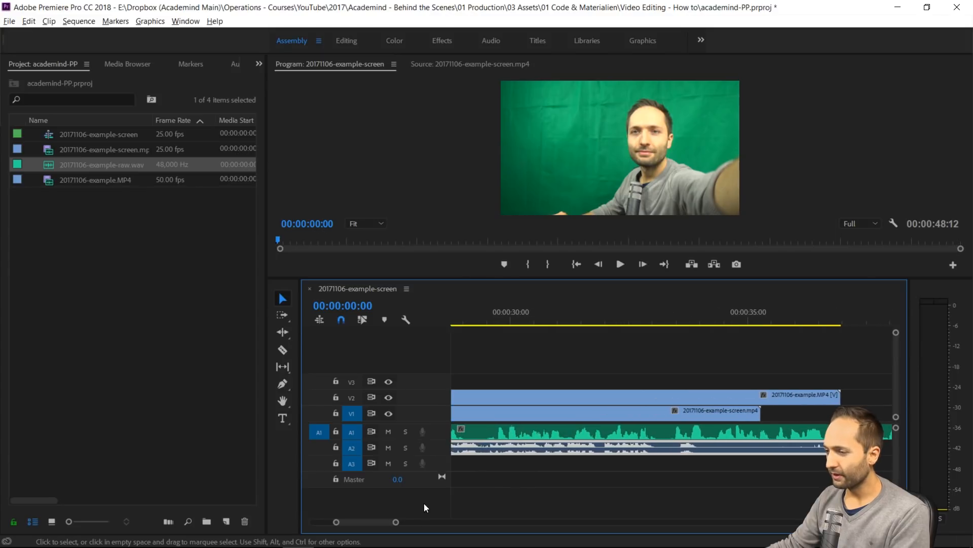
pyautogui.moveTo(386, 521); pyautogui.dragTo(346, 521)
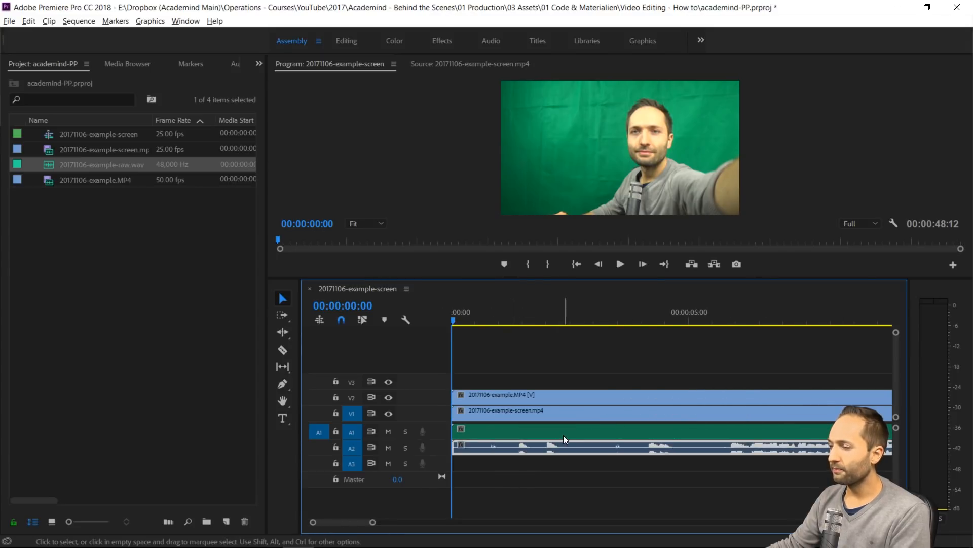
pyautogui.scroll(-3, 662, 448)
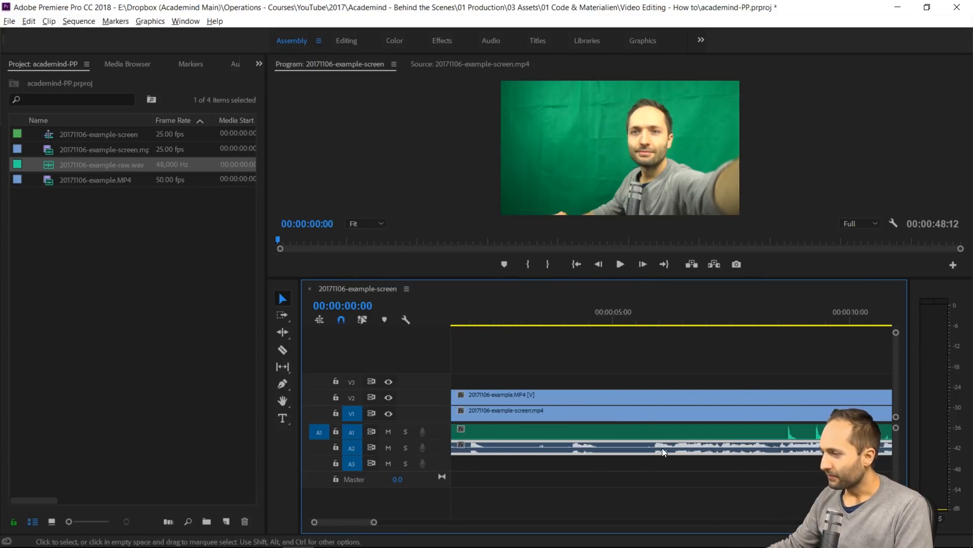
pyautogui.scroll(4, 661, 449)
pyautogui.scroll(-3, 652, 446)
pyautogui.scroll(-3, 625, 447)
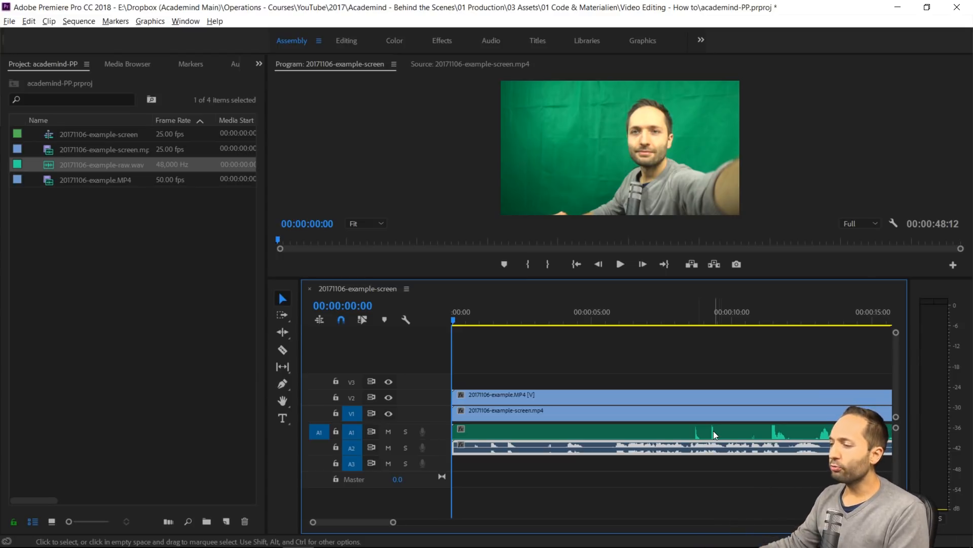
pyautogui.click(518, 428)
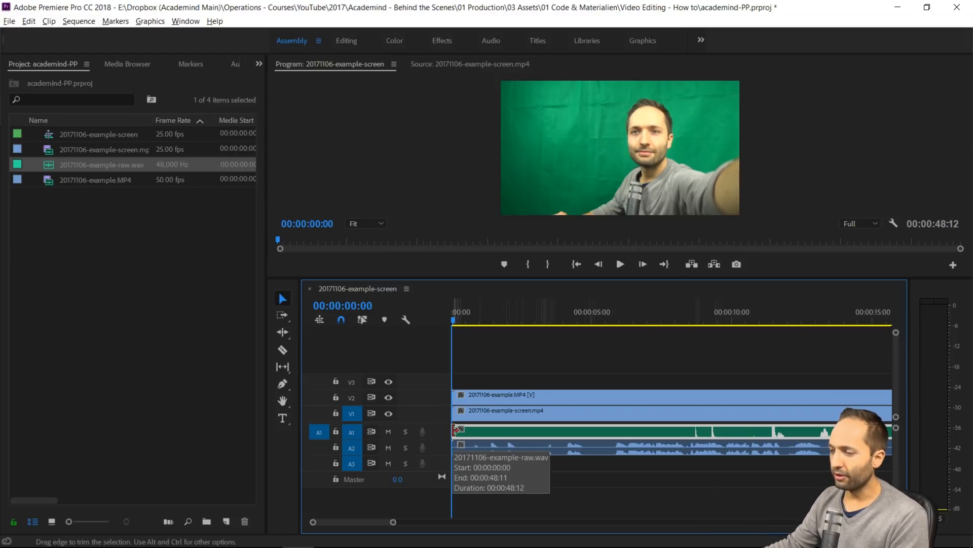
pyautogui.moveTo(455, 430)
pyautogui.mouseDown()
pyautogui.moveTo(705, 432)
pyautogui.moveTo(519, 434)
pyautogui.mouseUp()
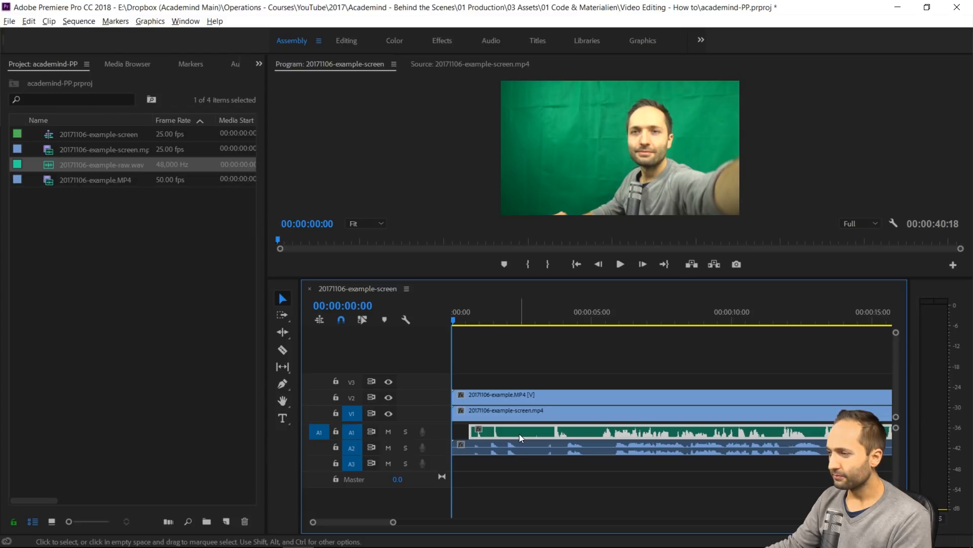
# Move the playhead to the camera recording's first clap, at 00:00:01:10
pyautogui.scroll(4, 492, 447)
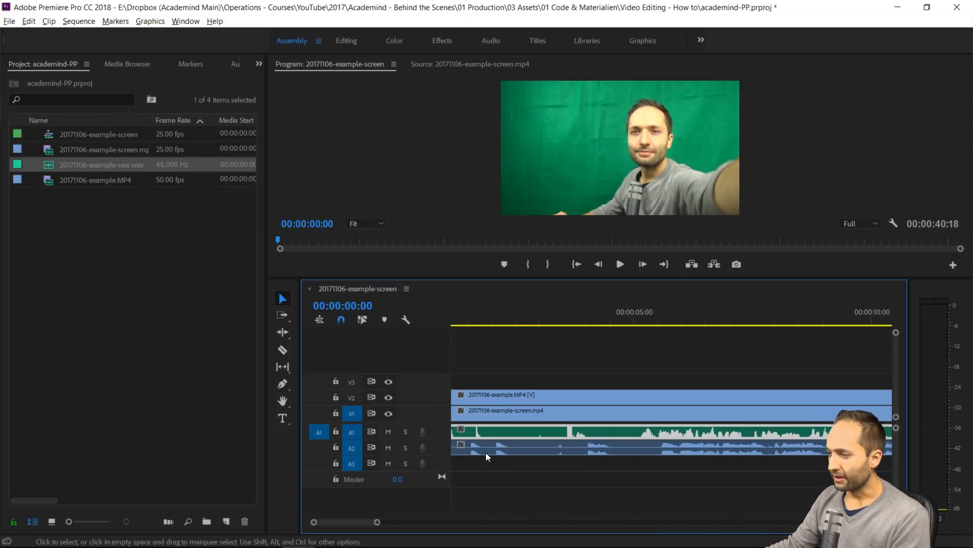
pyautogui.scroll(3, 533, 449)
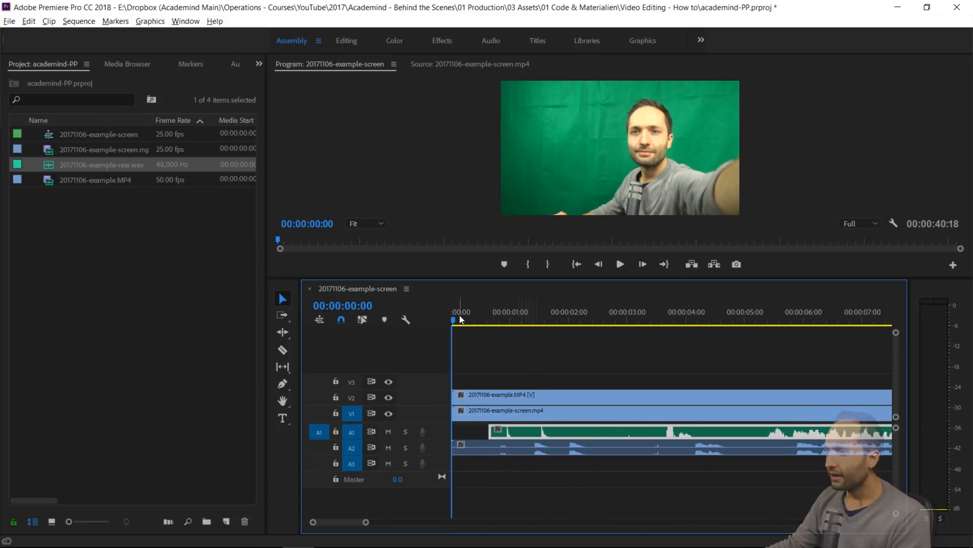
pyautogui.moveTo(458, 315); pyautogui.dragTo(536, 343)
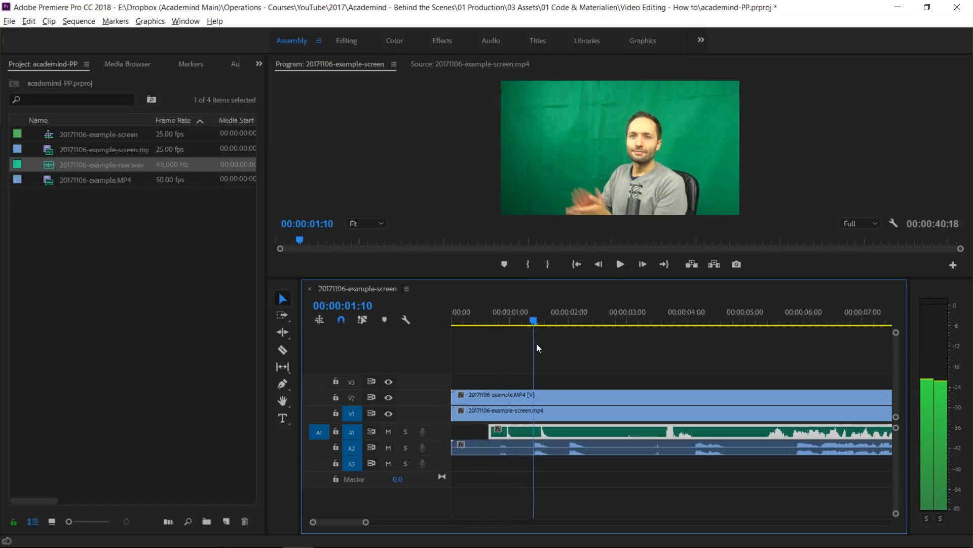
pyautogui.scroll(3, 491, 459)
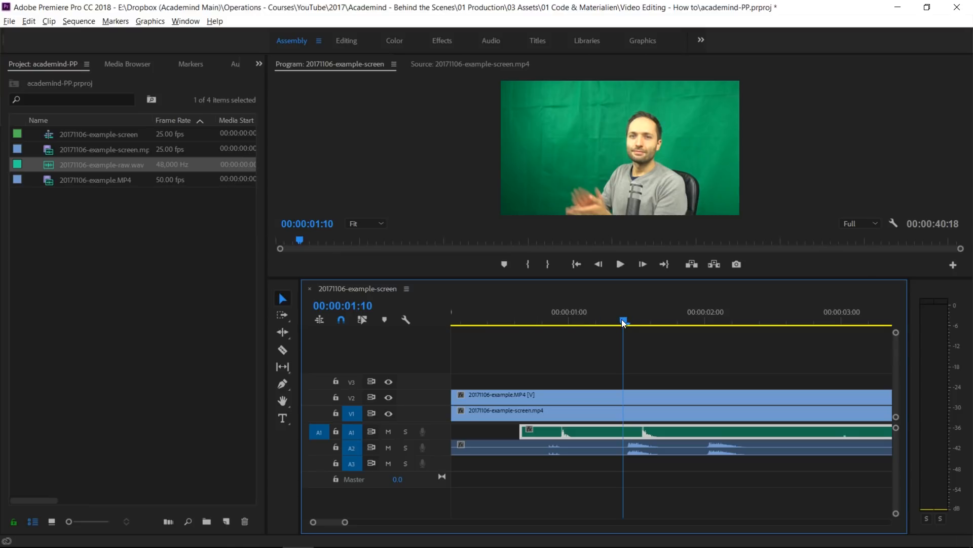
# Step through the frames around the clap in the camera footage and park the playhead on its impact frame at 00:00:01:11
pyautogui.press('Right')
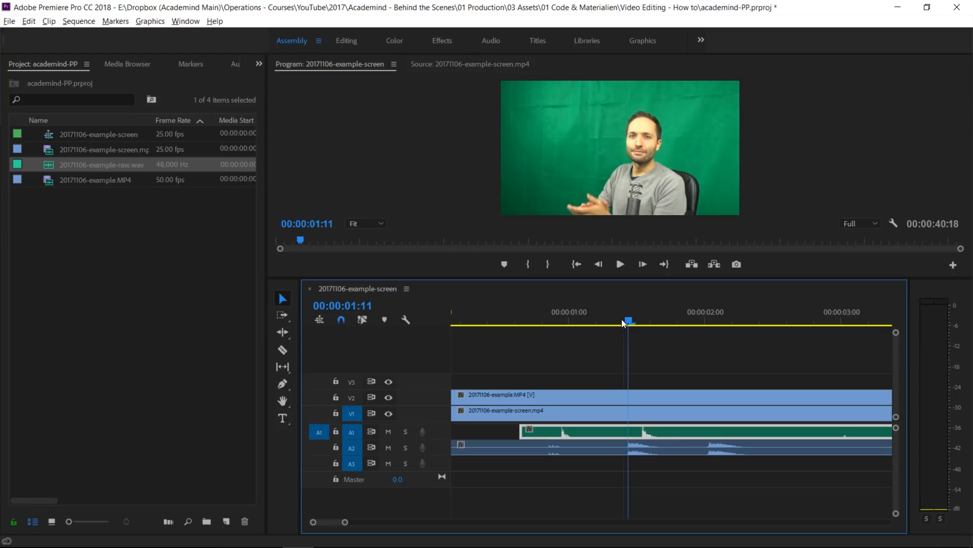
pyautogui.press('Left')
pyautogui.press('Left')
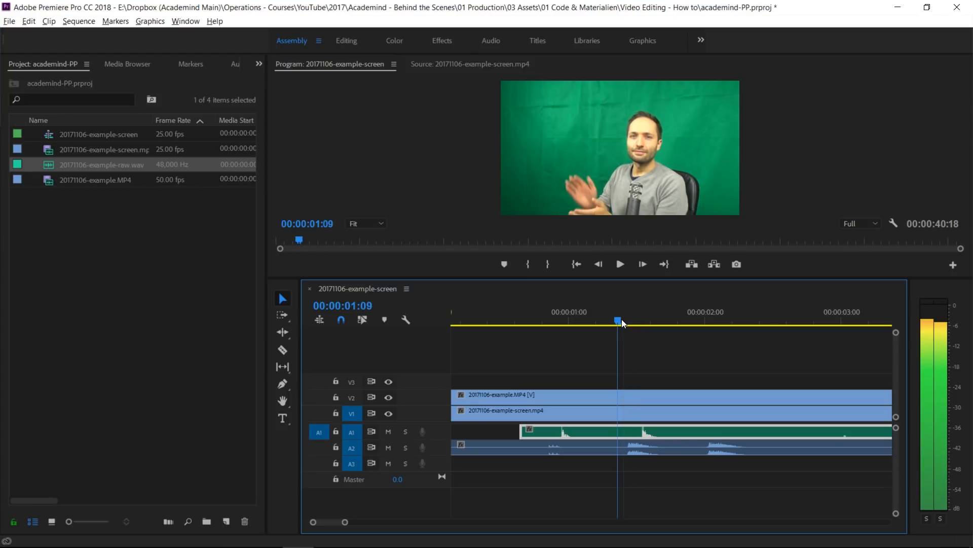
pyautogui.press('Right')
pyautogui.press('Right')
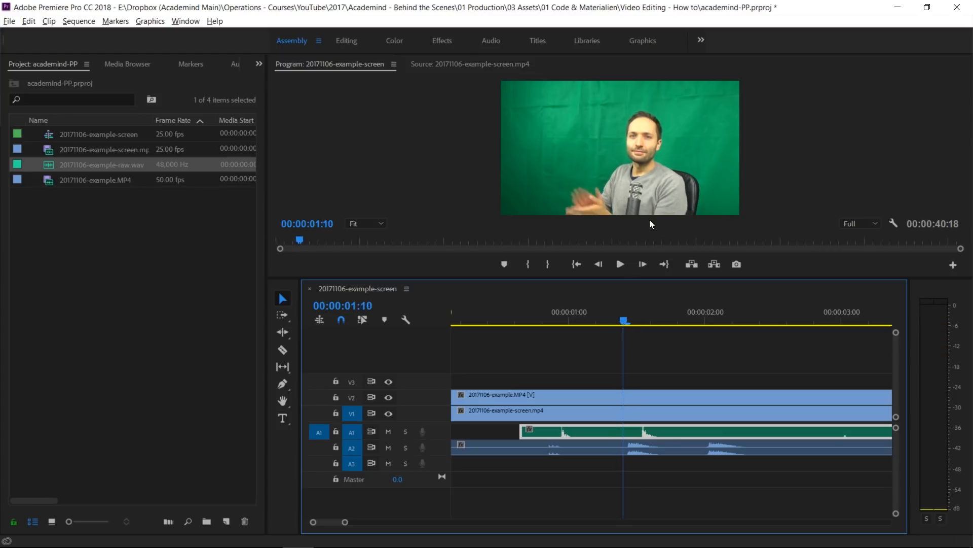
pyautogui.press('Left')
pyautogui.press('Left')
pyautogui.press('Right')
pyautogui.press('Right')
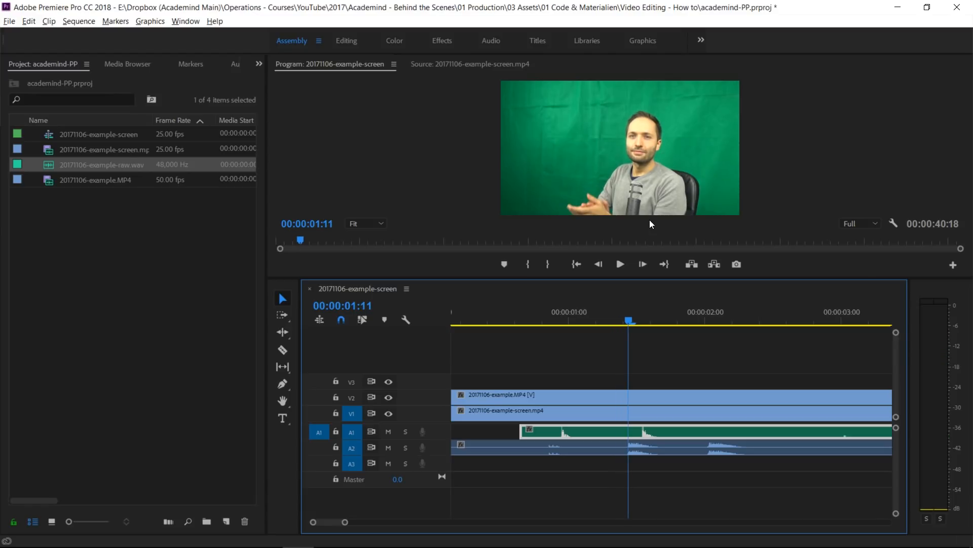
pyautogui.press('Left')
pyautogui.press('Left')
pyautogui.press('Left')
pyautogui.press('Left')
pyautogui.press('Left')
pyautogui.press('Left')
pyautogui.press('Left')
pyautogui.press('Left')
pyautogui.press('Left')
pyautogui.press('Left')
pyautogui.press('Left')
pyautogui.press('Left')
pyautogui.press('Left')
pyautogui.press('Left')
pyautogui.press('Left')
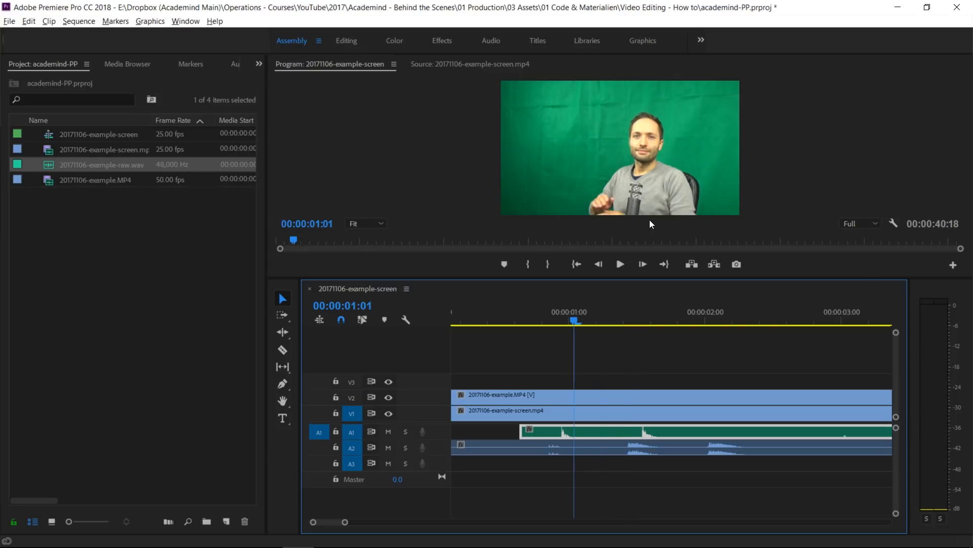
pyautogui.press('Right')
pyautogui.press('Right')
pyautogui.press('Right')
pyautogui.press('Right')
pyautogui.press('Right')
pyautogui.press('Right')
pyautogui.press('Right')
pyautogui.press('Right')
pyautogui.press('Right')
pyautogui.press('Right')
pyautogui.press('Right')
pyautogui.press('Right')
pyautogui.press('Right')
pyautogui.press('Right')
pyautogui.press('Right')
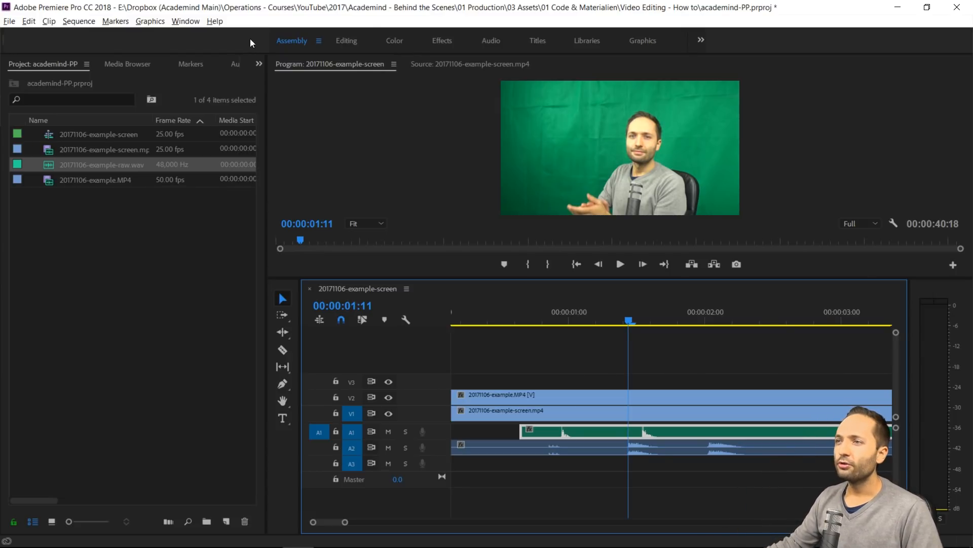
# Open the keyboard shortcut settings, look up the commands assigned to CTRL+B, clear the search and close the settings
pyautogui.click(28, 22)
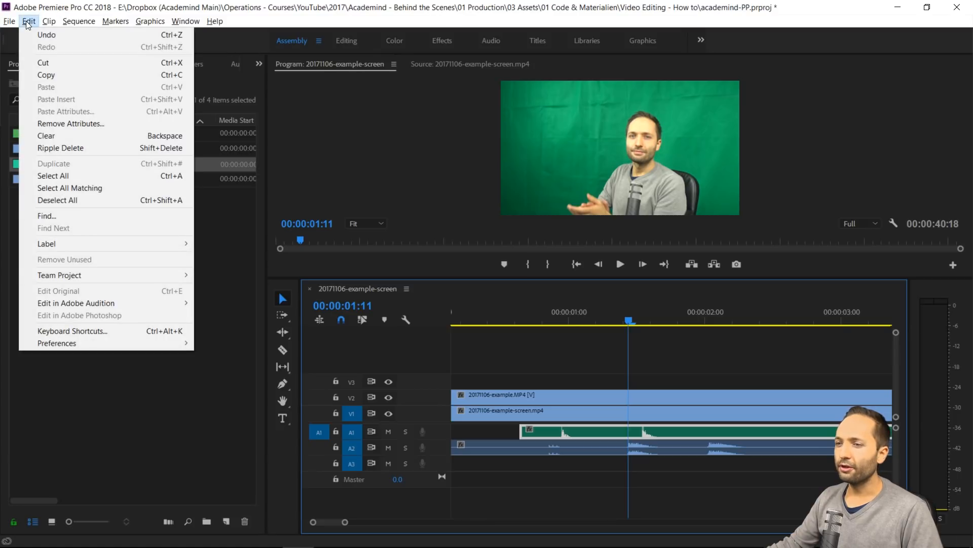
pyautogui.click(86, 330)
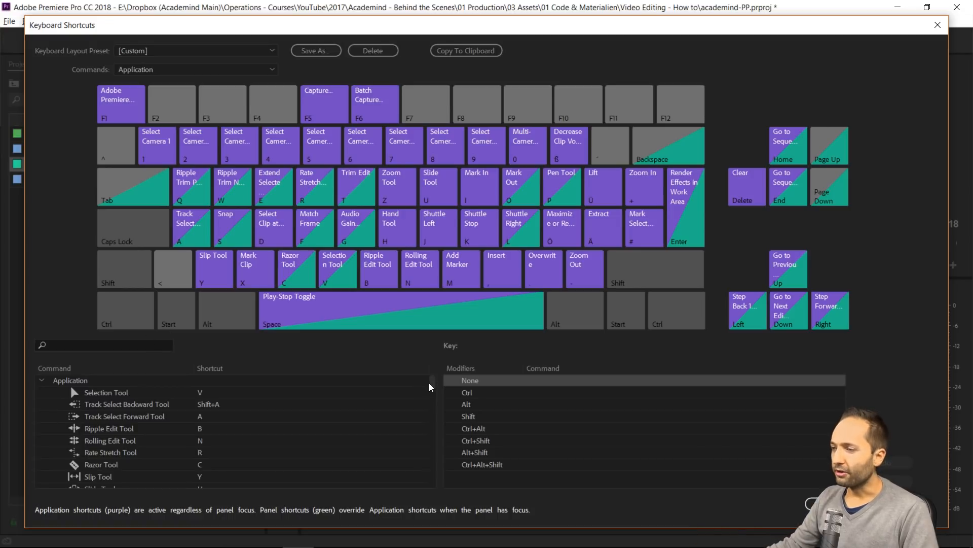
pyautogui.moveTo(431, 383)
pyautogui.mouseDown()
pyautogui.moveTo(425, 412)
pyautogui.moveTo(423, 379)
pyautogui.mouseUp()
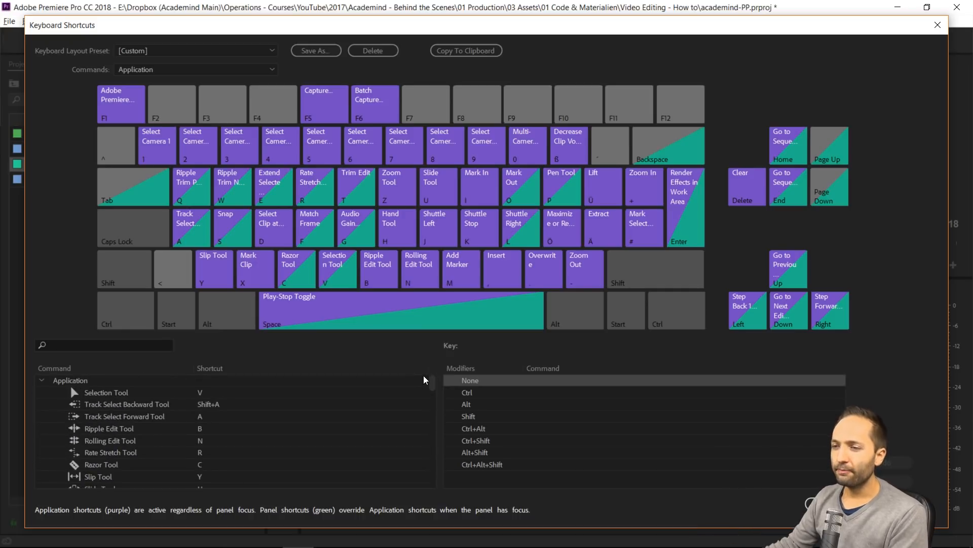
pyautogui.click(146, 345)
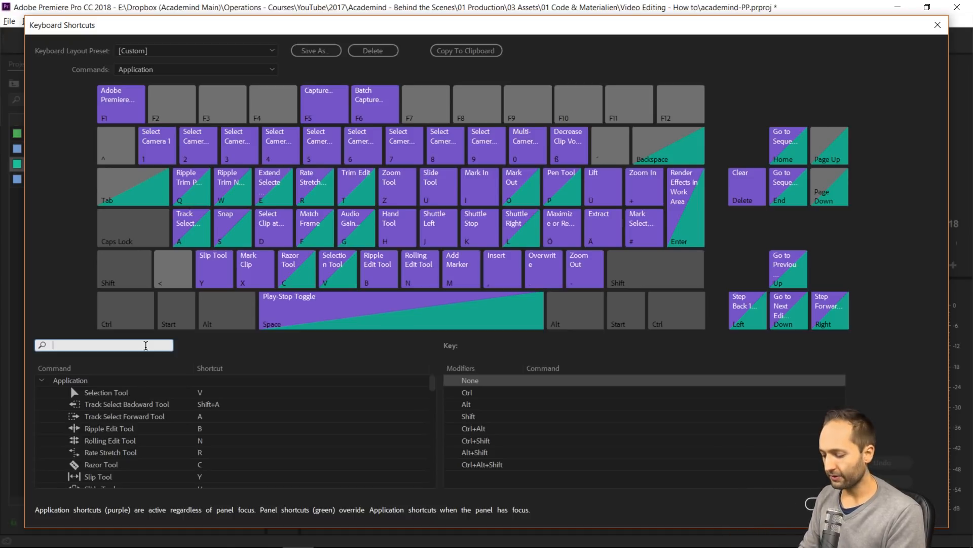
pyautogui.write('CTRL+B')
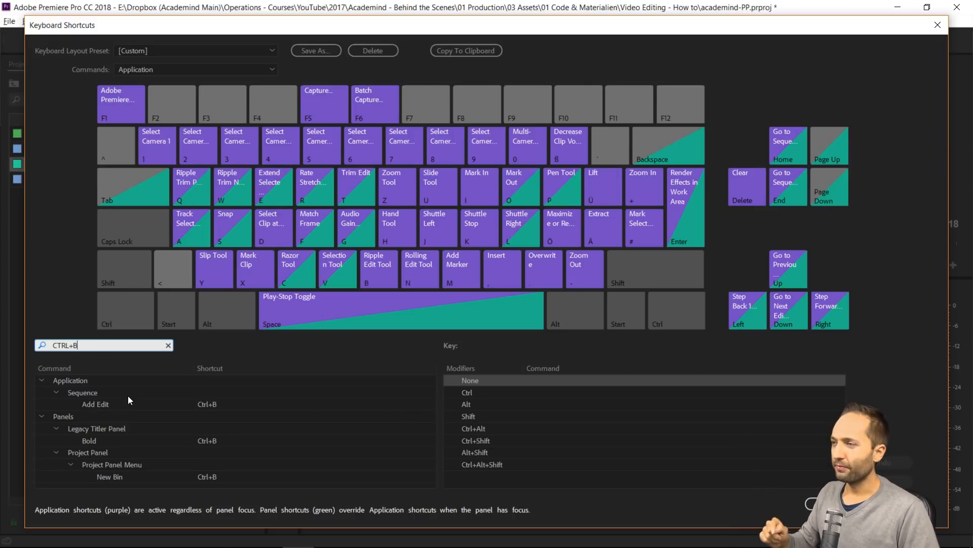
pyautogui.click(168, 345)
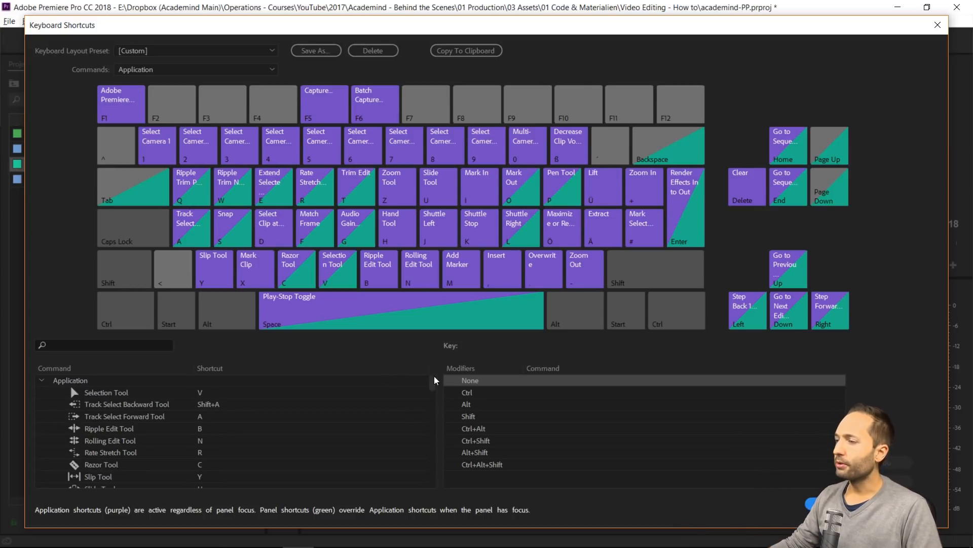
pyautogui.click(836, 504)
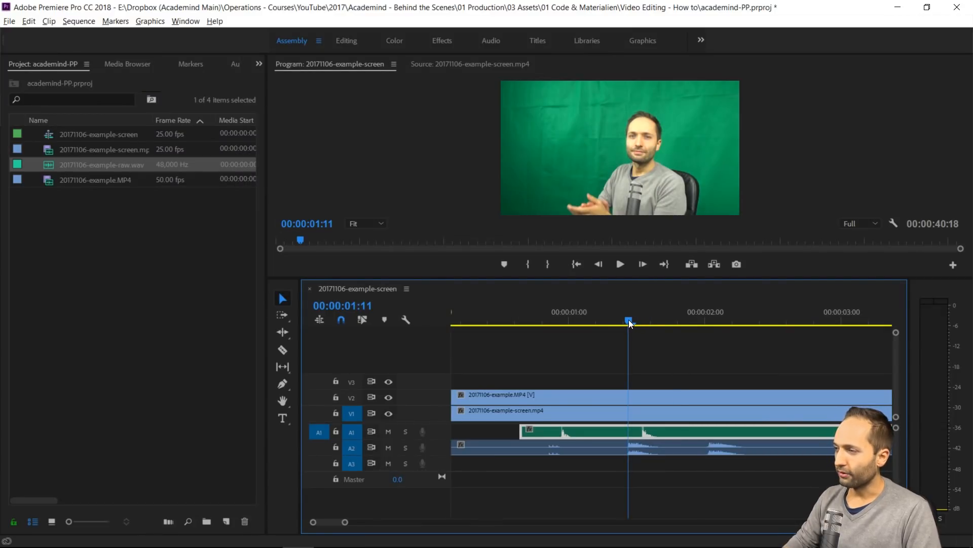
# Recheck the clap frame and nudge the WAV clip on A1 later until its first clap peak meets the playhead at 00:00:01:11
pyautogui.press('Left')
pyautogui.press('Right')
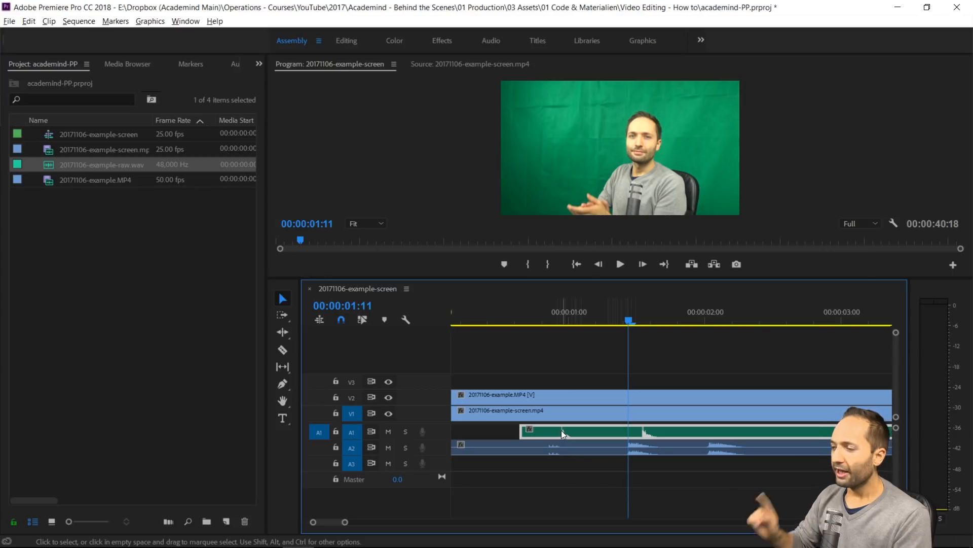
pyautogui.hotkey('alt', 'Right')
pyautogui.hotkey('alt', 'Right')
pyautogui.hotkey('alt', 'Right')
pyautogui.hotkey('alt', 'Right')
pyautogui.hotkey('alt', 'Right')
pyautogui.hotkey('alt', 'Right')
pyautogui.hotkey('alt', 'Right')
pyautogui.hotkey('alt', 'Right')
pyautogui.hotkey('alt', 'Right')
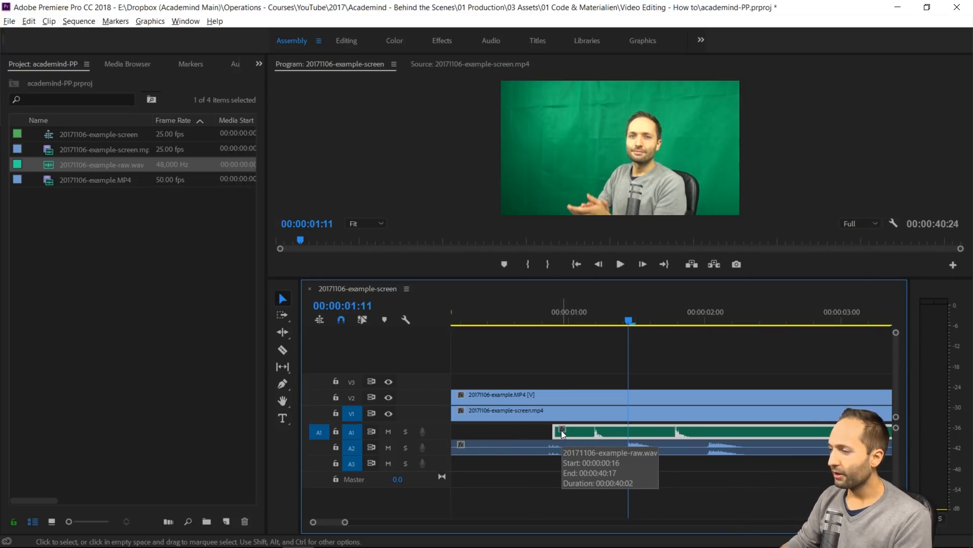
pyautogui.hotkey('alt', 'Right')
pyautogui.hotkey('alt', 'Right')
pyautogui.hotkey('alt', 'Right')
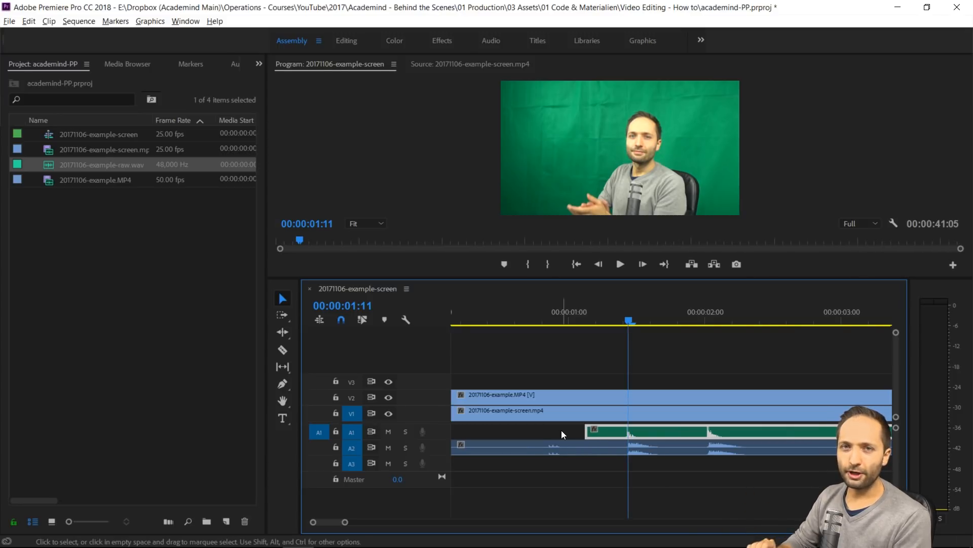
# Compare the frames around the aligned clap and shift the WAV clip on A1 one frame later
pyautogui.click(648, 360)
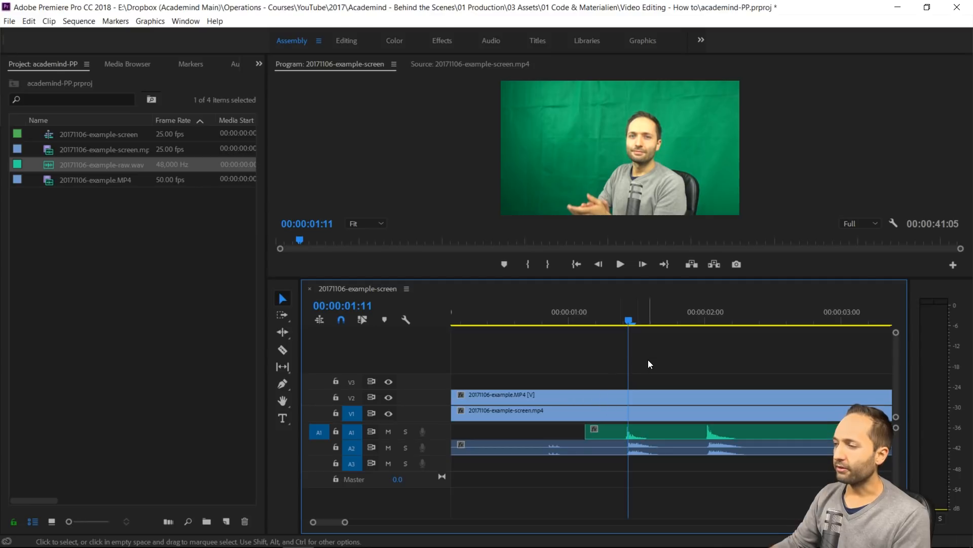
pyautogui.press('Left')
pyautogui.press('Right')
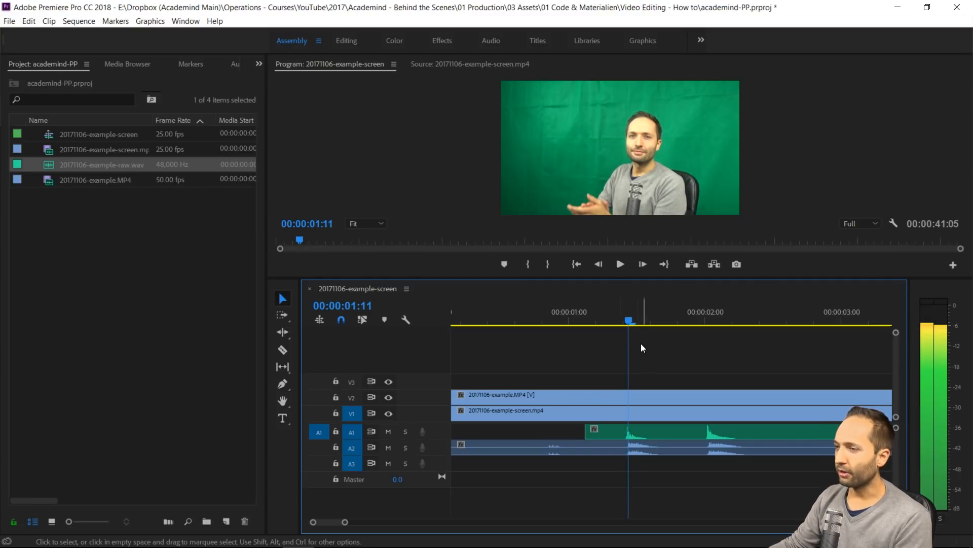
pyautogui.moveTo(639, 429); pyautogui.dragTo(652, 434)
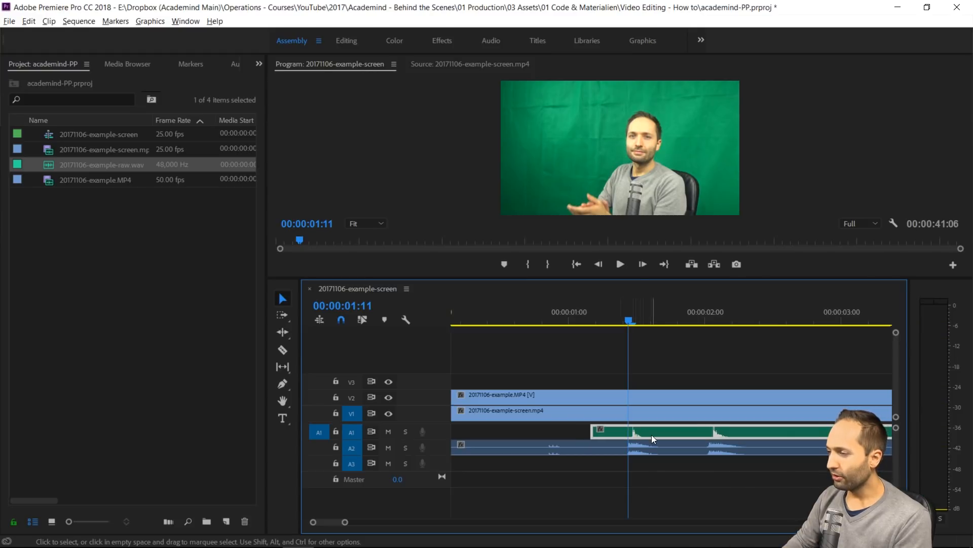
# Undo and redo the last shift of the WAV clip on A1, and play the claps to check the sync
pyautogui.hotkey('ctrl', 'z')
pyautogui.hotkey('ctrl', 'shift', 'z')
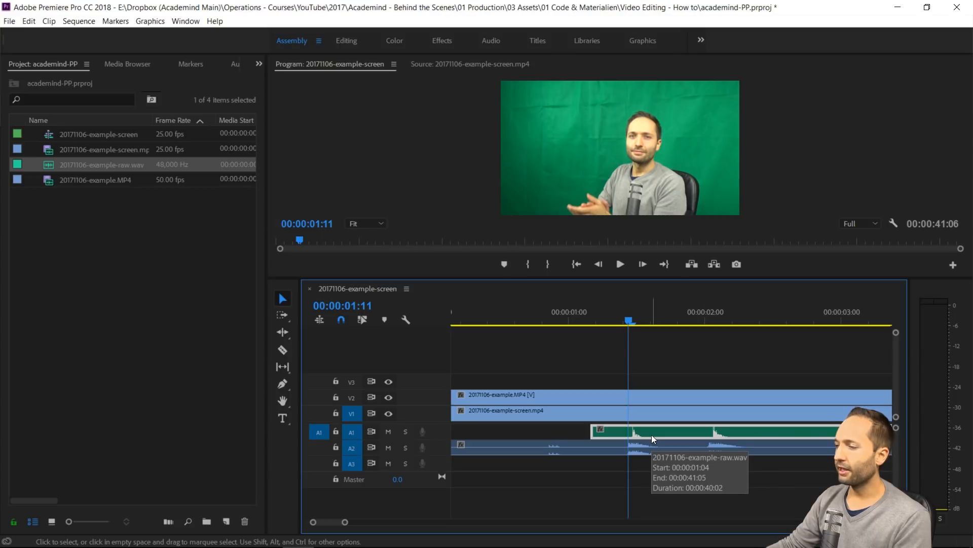
pyautogui.click(604, 323)
pyautogui.press('space')
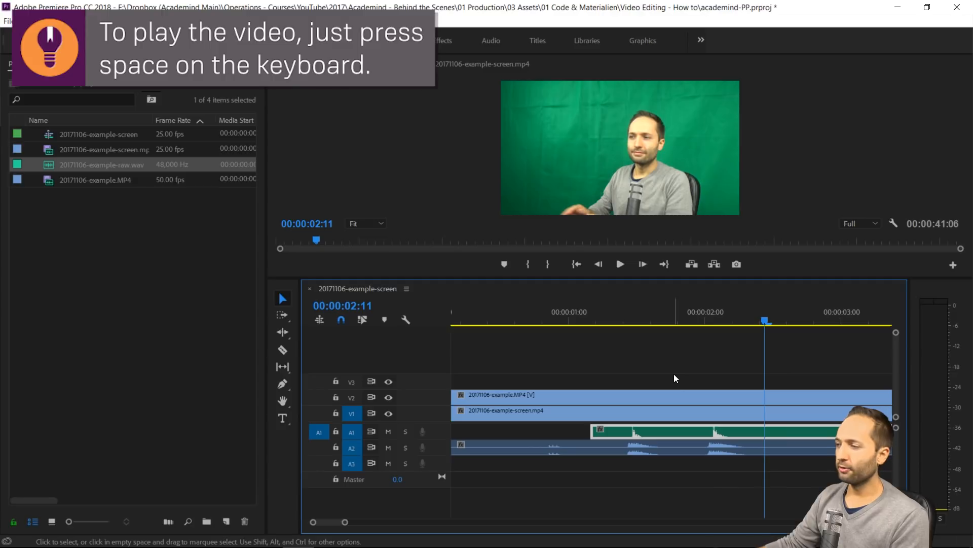
# Delete the camera recording's original audio from track A2, keeping its video on V2
pyautogui.click(591, 446)
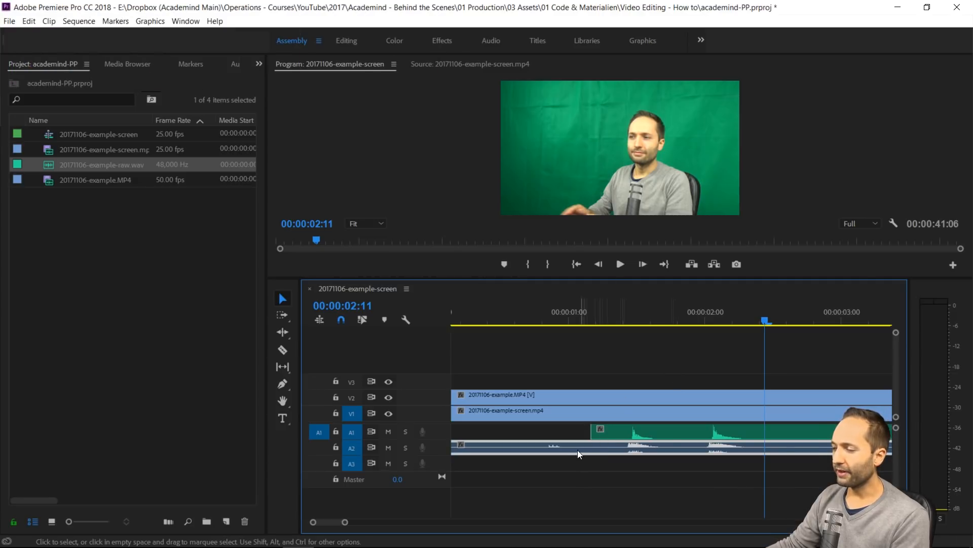
pyautogui.click(558, 477)
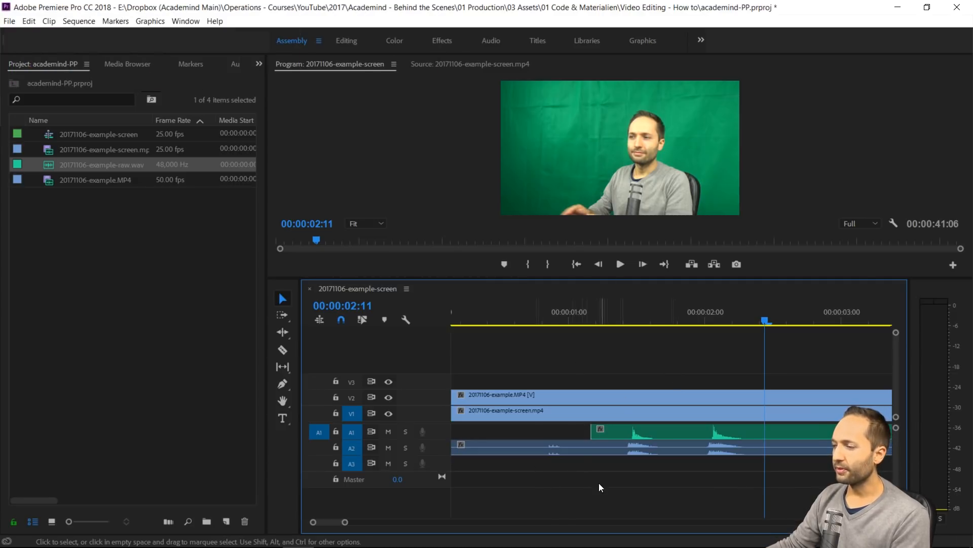
pyautogui.click(576, 449)
pyautogui.press('Delete')
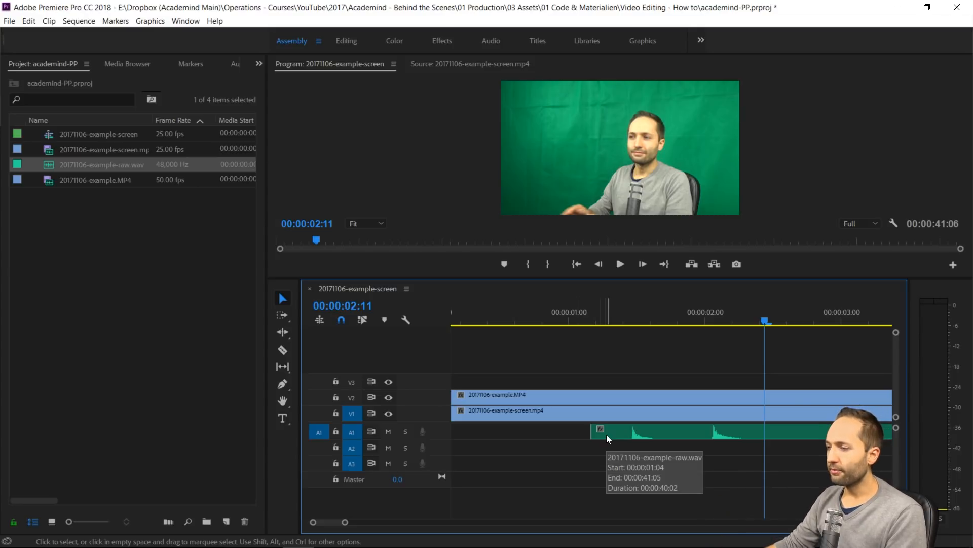
# Play the section after the claps and park the playhead at the start of the loud A1 peak, at 00:00:04:05
pyautogui.click(493, 411)
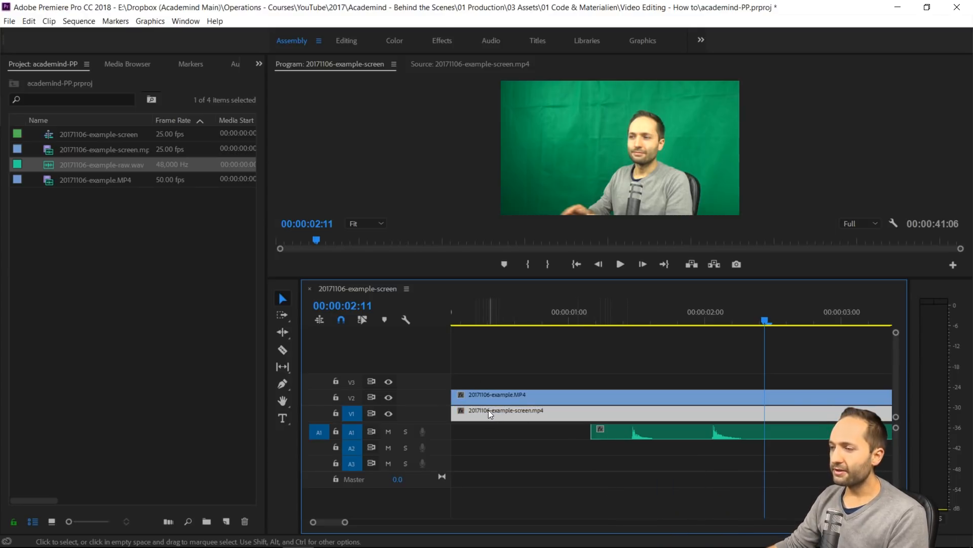
pyautogui.click(471, 322)
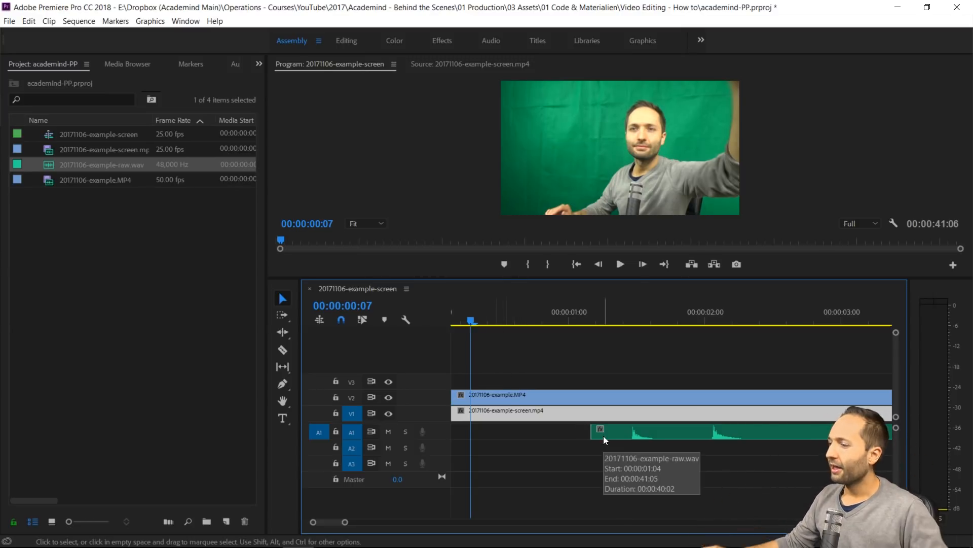
pyautogui.hscroll(2, 707, 440)
pyautogui.hscroll(3, 698, 445)
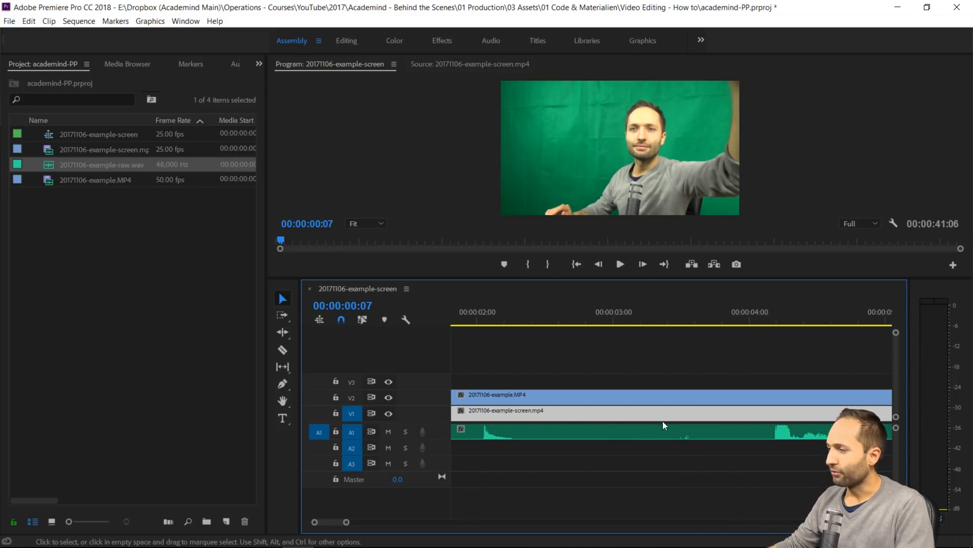
pyautogui.click(675, 321)
pyautogui.press('space')
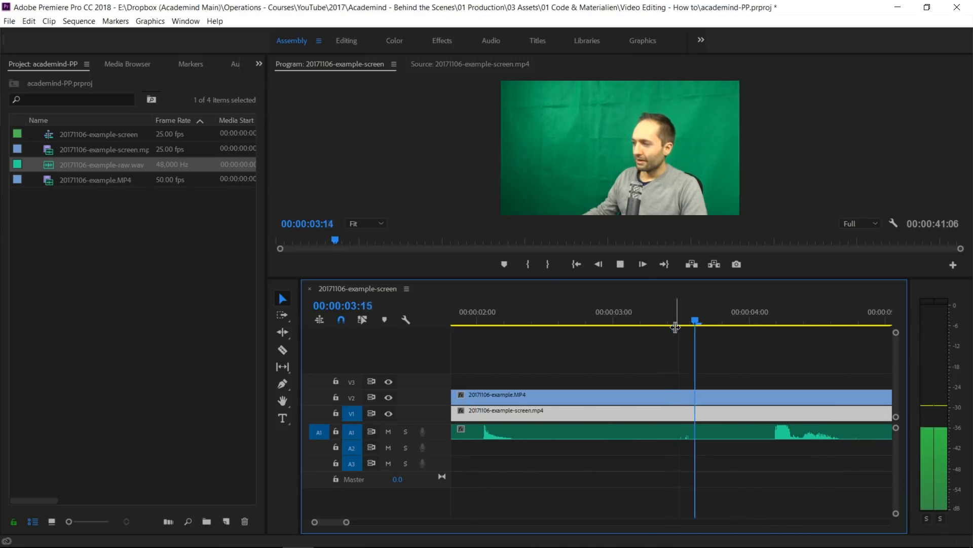
pyautogui.press('space')
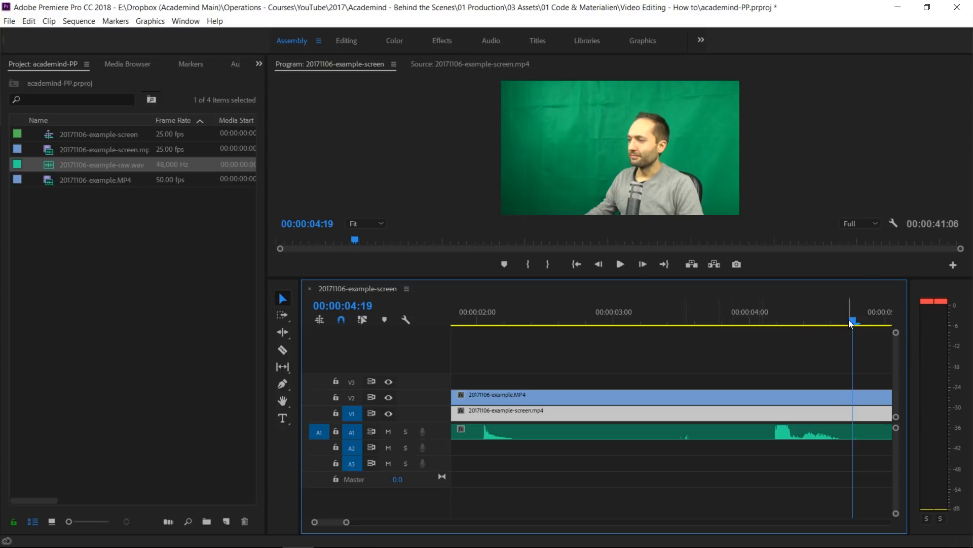
pyautogui.moveTo(850, 321); pyautogui.dragTo(775, 339)
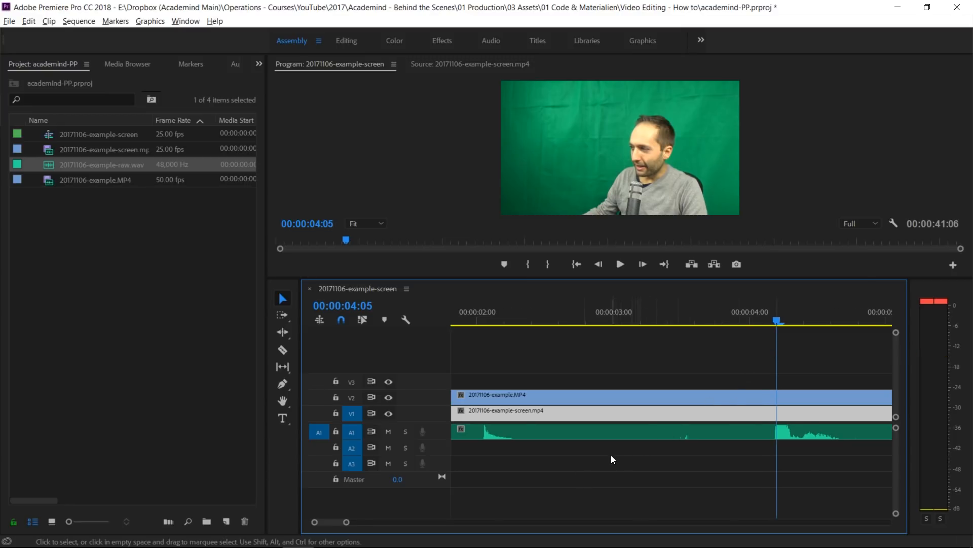
# Move the screen recording clip on V1 to start at 00:00:04:05, play the result, and deselect the clip
pyautogui.scroll(-2, 610, 455)
pyautogui.scroll(-1, 610, 455)
pyautogui.moveTo(484, 412); pyautogui.dragTo(726, 417)
pyautogui.click(689, 321)
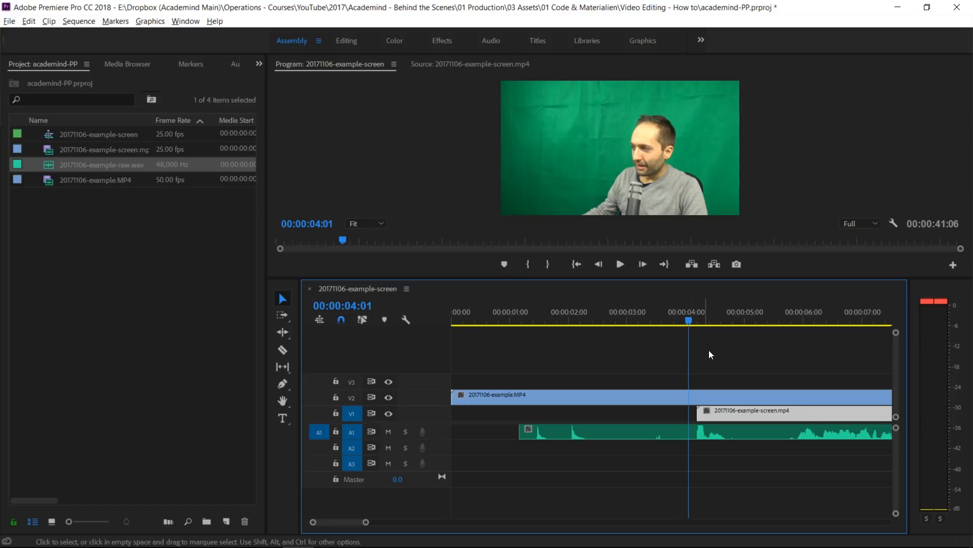
pyautogui.press('space')
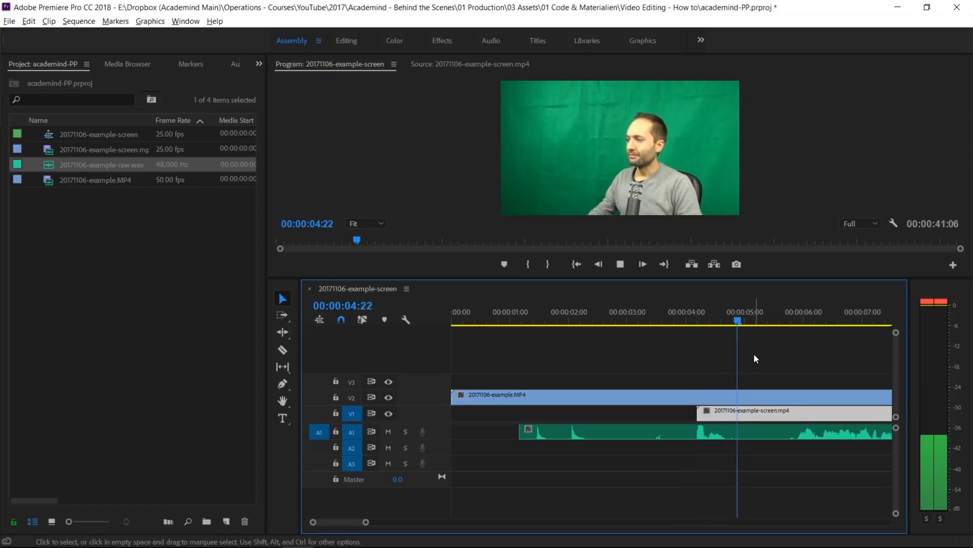
pyautogui.press('space')
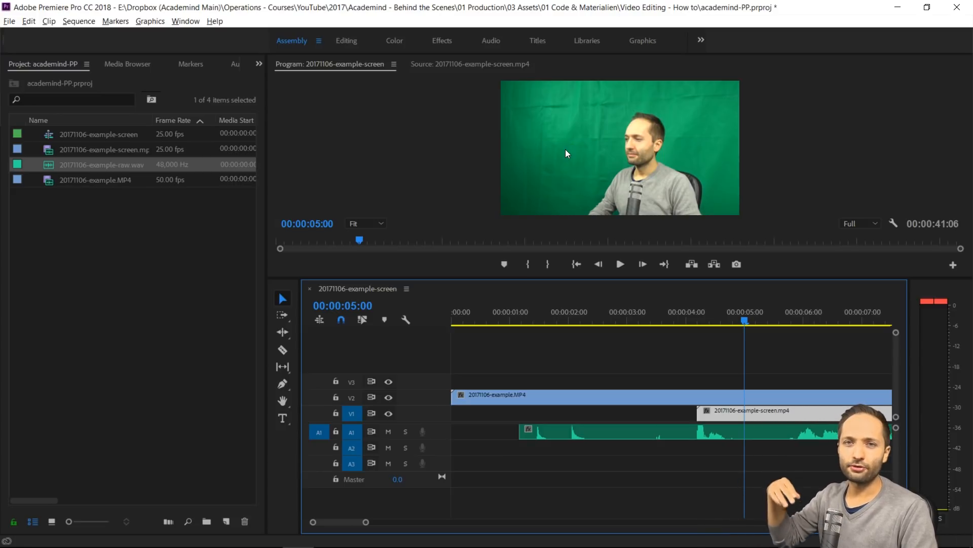
pyautogui.click(698, 365)
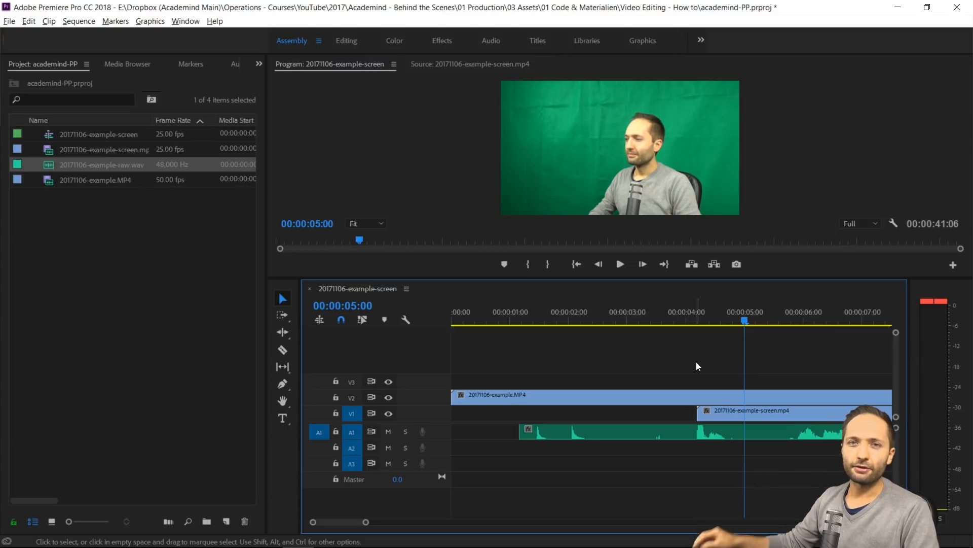
# Switch to the Editing workspace and show the Effect Controls
pyautogui.click(347, 41)
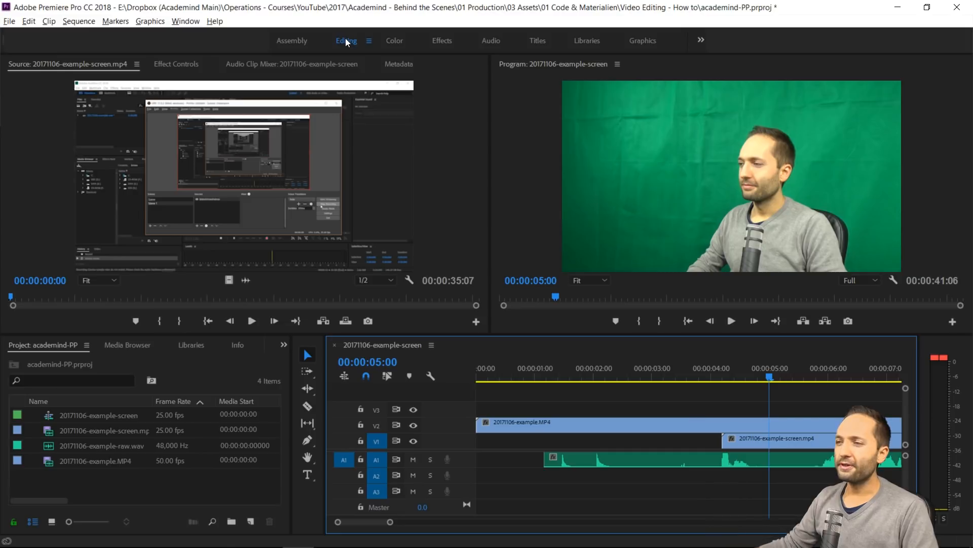
pyautogui.click(305, 42)
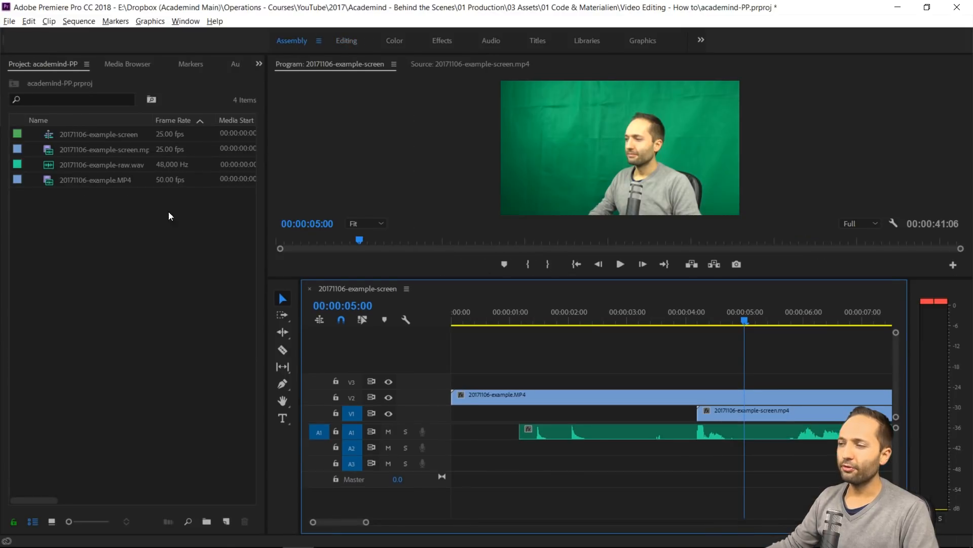
pyautogui.click(345, 45)
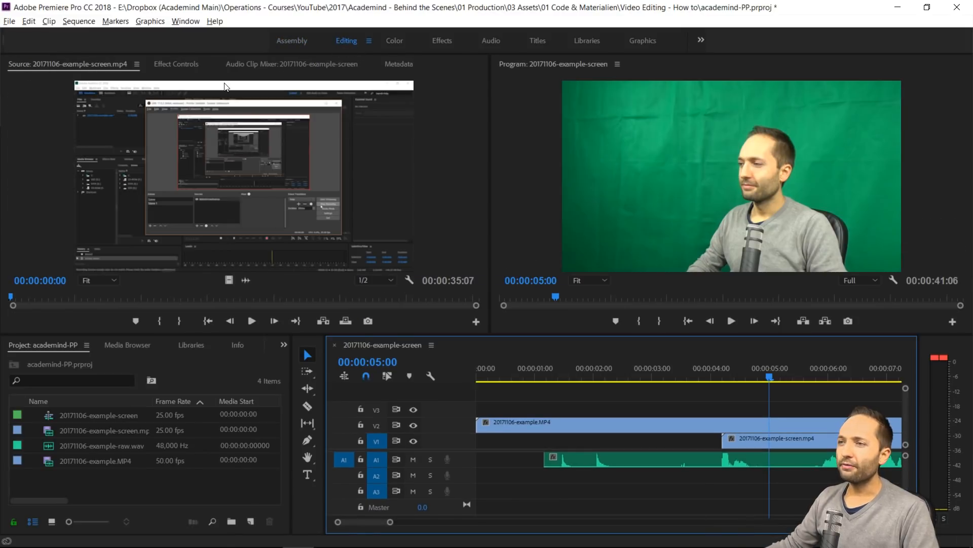
pyautogui.click(178, 64)
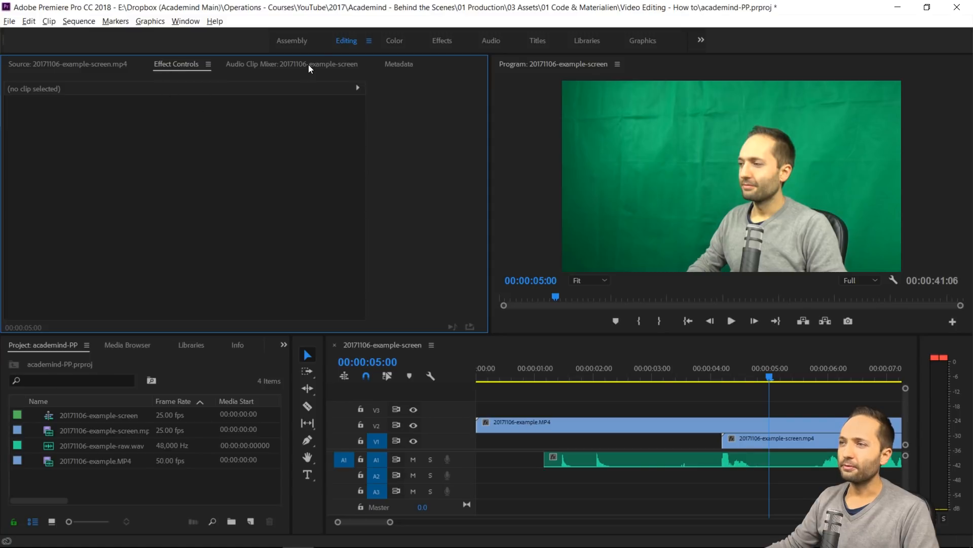
# Set the scale of the camera clip on V2 to 33.3
pyautogui.click(588, 428)
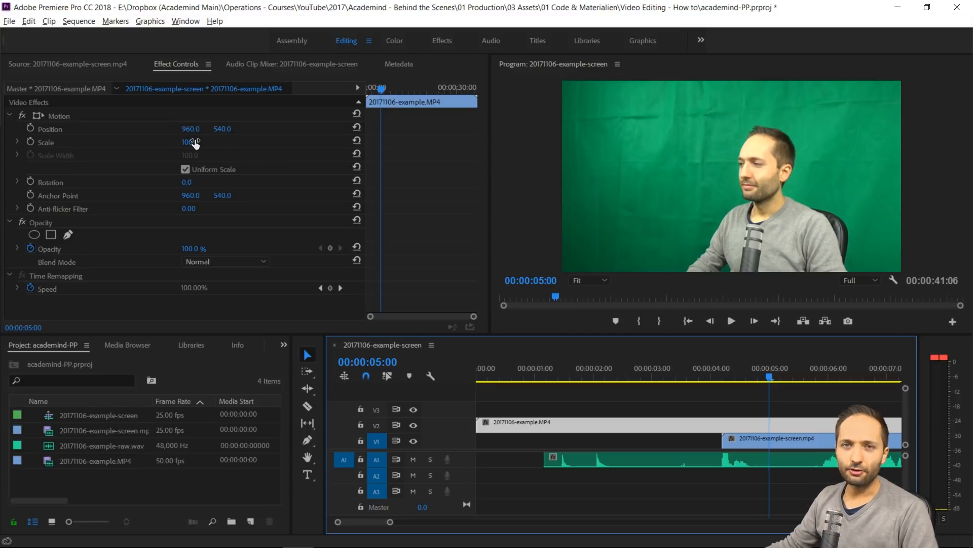
pyautogui.click(190, 141)
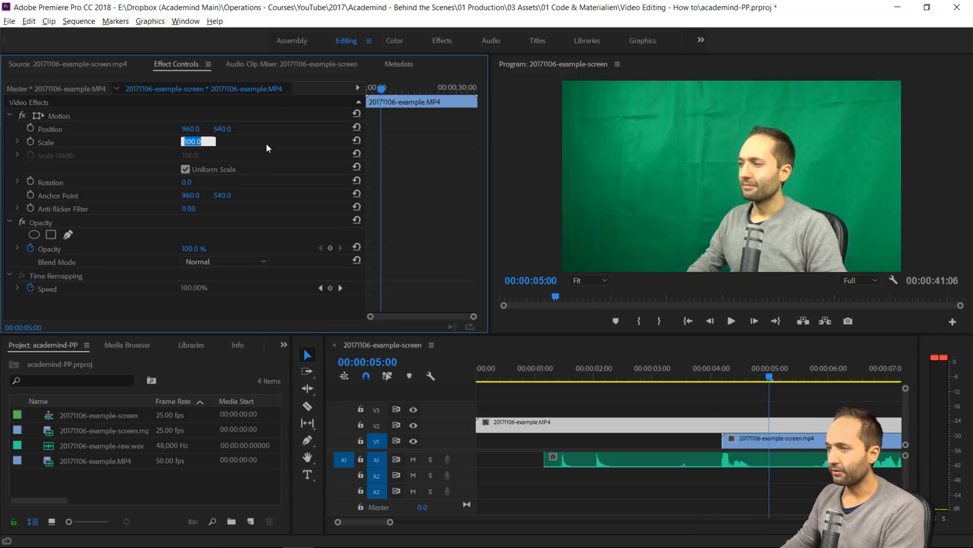
pyautogui.write('33.3')
pyautogui.press('Return')
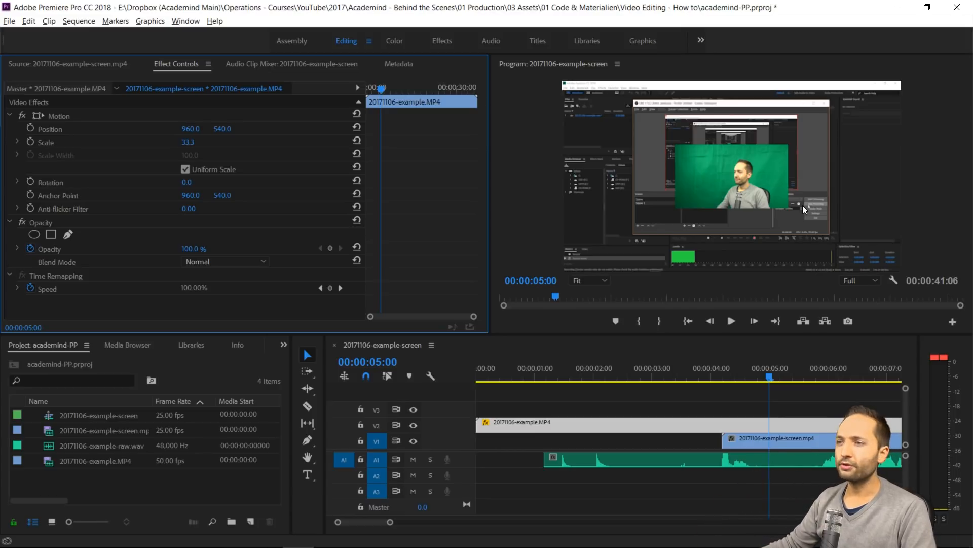
# Set the camera clip's position to 1601, 901 so it sits in the lower-right corner of the frame
pyautogui.click(191, 129)
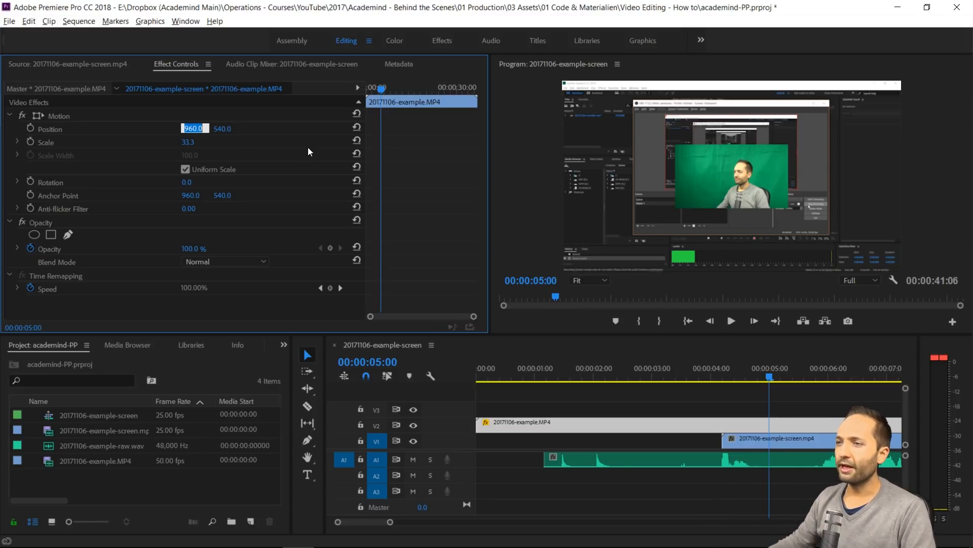
pyautogui.write('16')
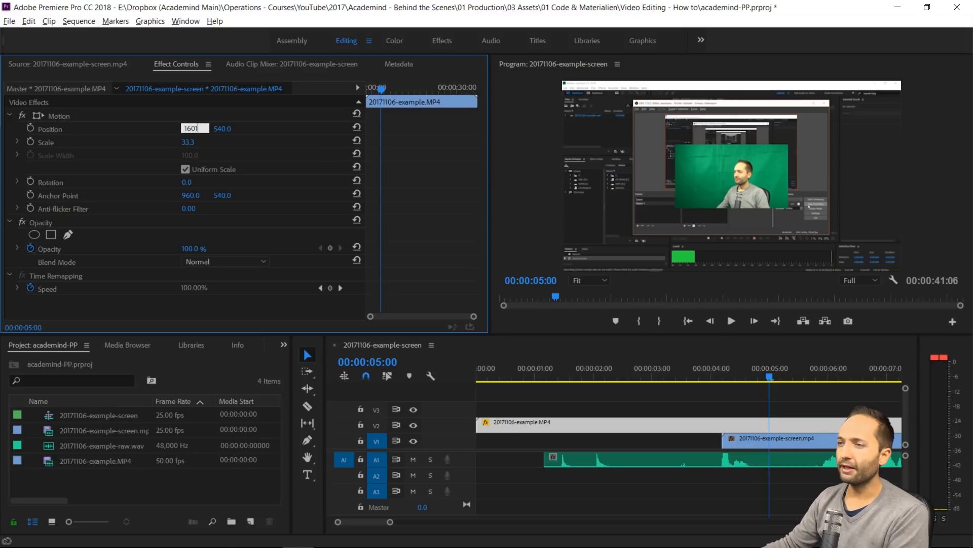
pyautogui.write('01')
pyautogui.press('Tab')
pyautogui.write('9')
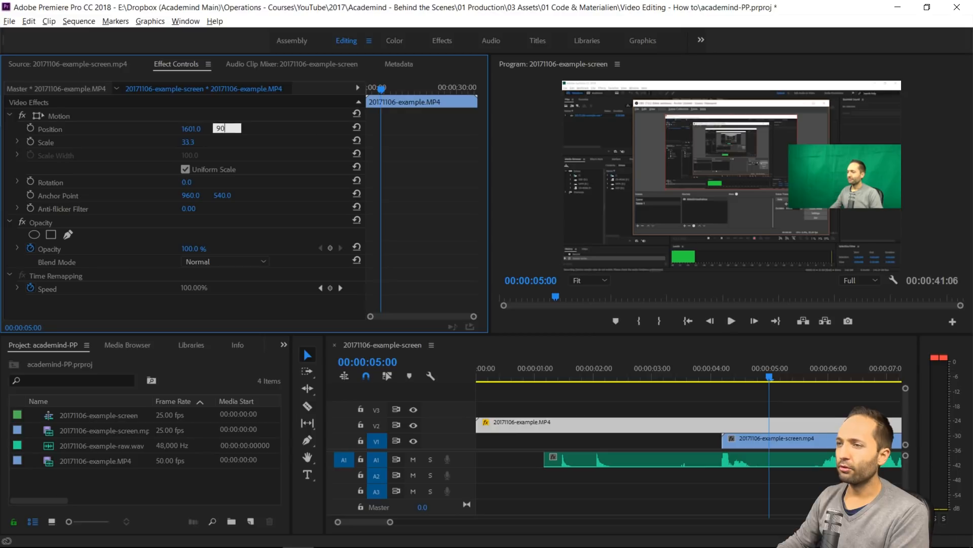
pyautogui.write('01')
pyautogui.press('Return')
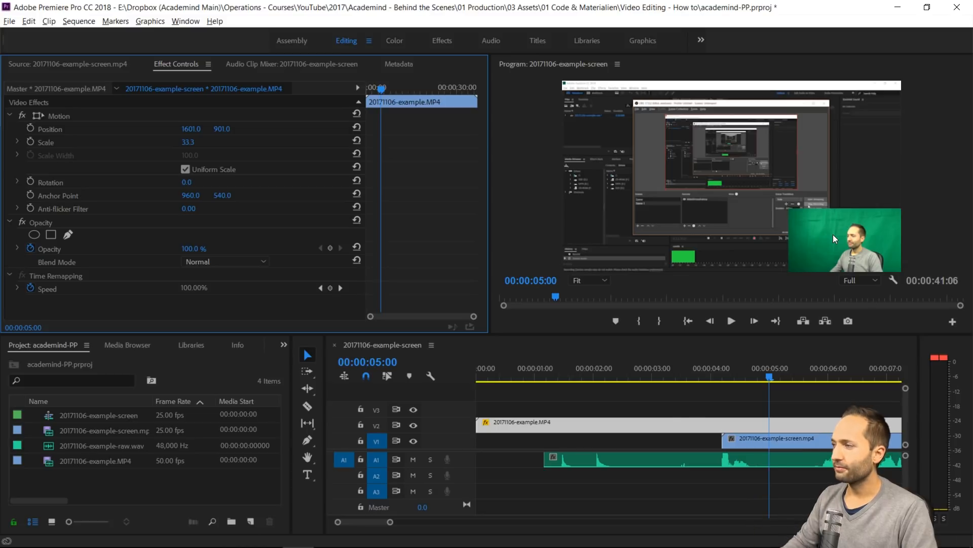
# Resize the workspace areas to make the timeline taller and the program monitor wider
pyautogui.moveTo(679, 332); pyautogui.dragTo(683, 303)
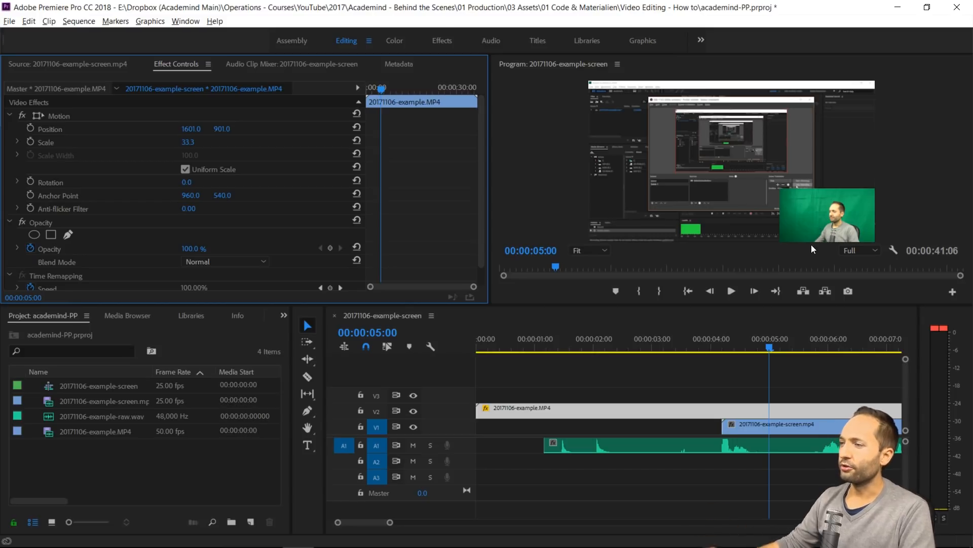
pyautogui.moveTo(490, 279); pyautogui.dragTo(424, 287)
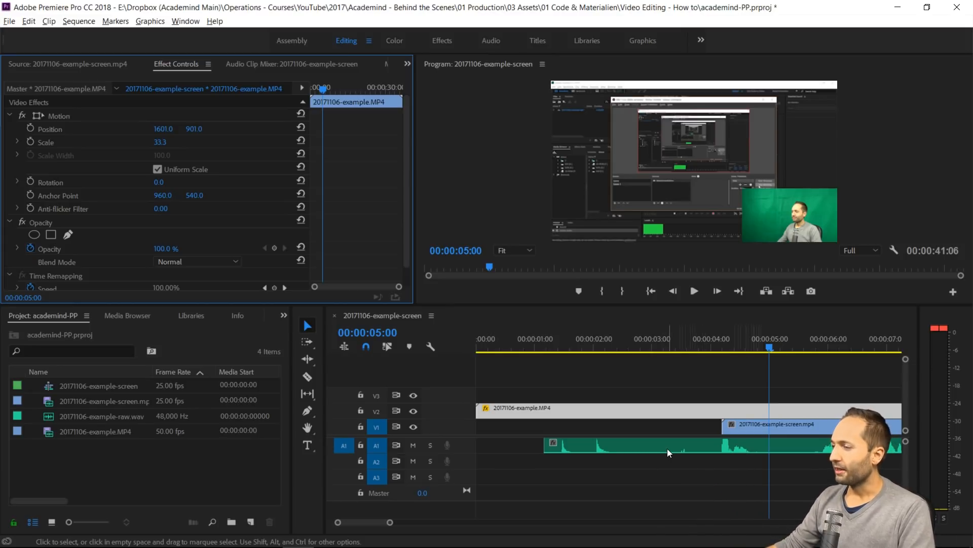
# Play the beginning of the speech and park the playhead just before it starts, at 00:00:05:22
pyautogui.hscroll(2, 640, 431)
pyautogui.hscroll(3, 630, 425)
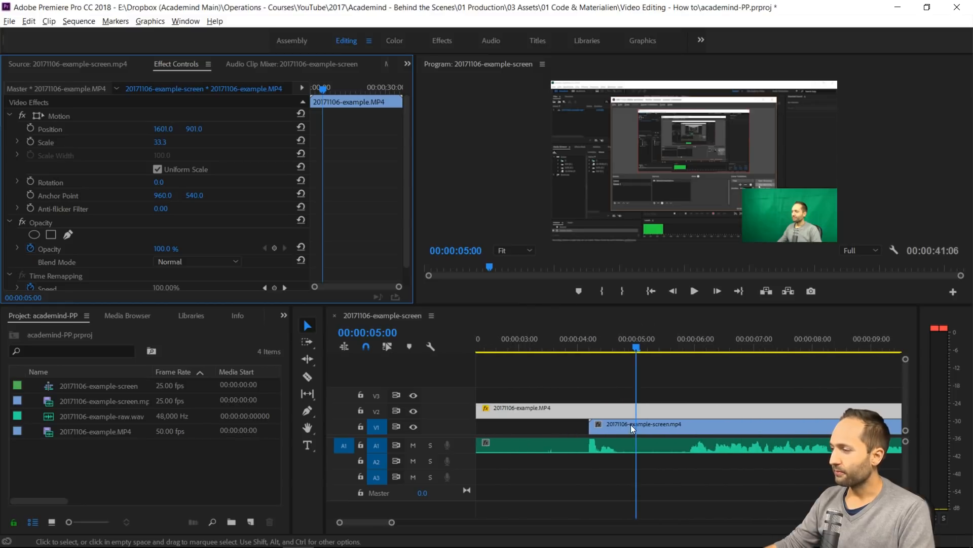
pyautogui.moveTo(600, 349); pyautogui.dragTo(648, 357)
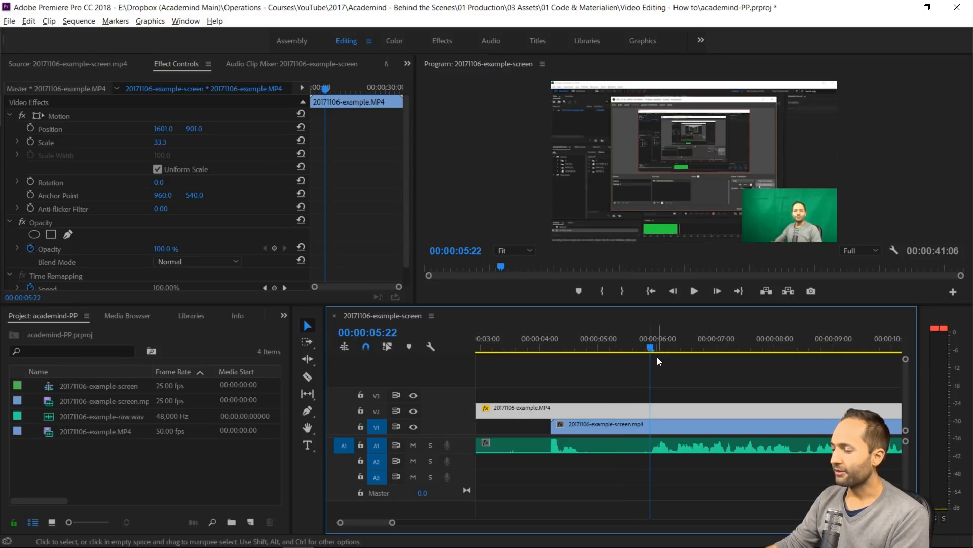
pyautogui.press('space')
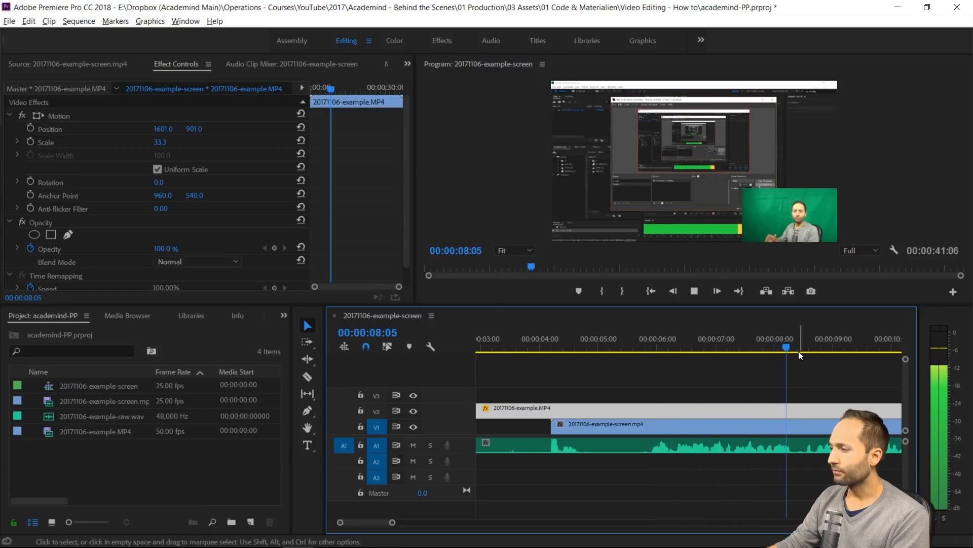
pyautogui.press('space')
pyautogui.moveTo(796, 342); pyautogui.dragTo(645, 381)
pyautogui.scroll(3, 537, 445)
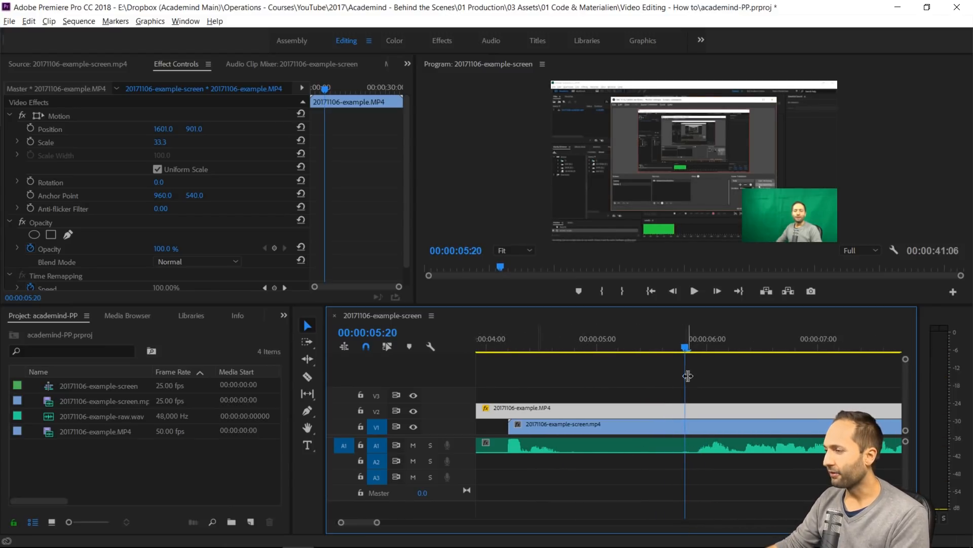
pyautogui.press('Right')
pyautogui.press('Right')
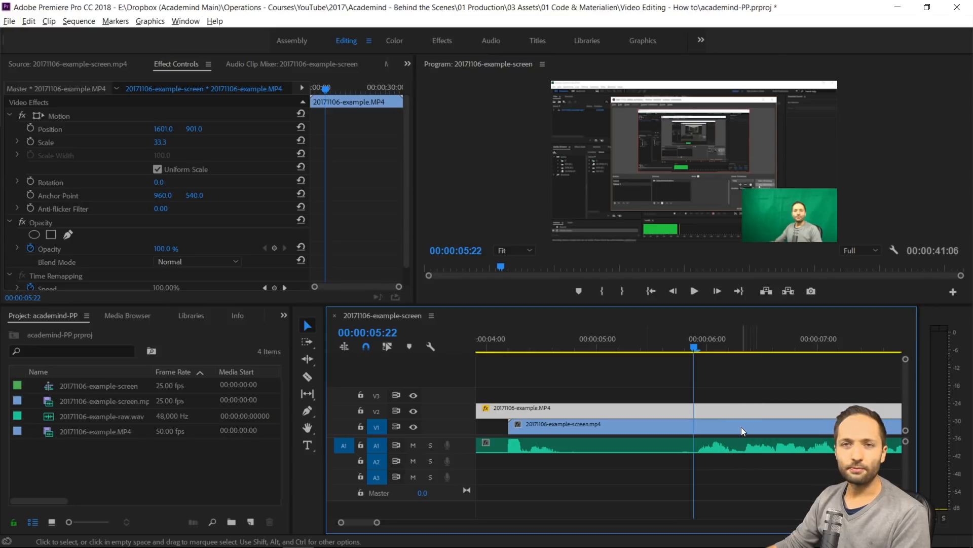
# Look up which command uses Ctrl+B in the keyboard shortcut settings
pyautogui.click(713, 377)
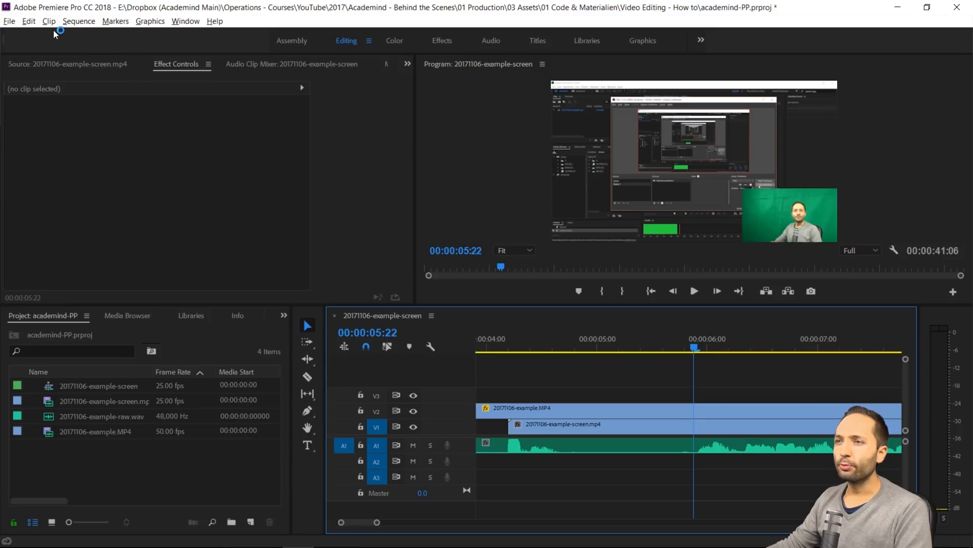
pyautogui.click(29, 21)
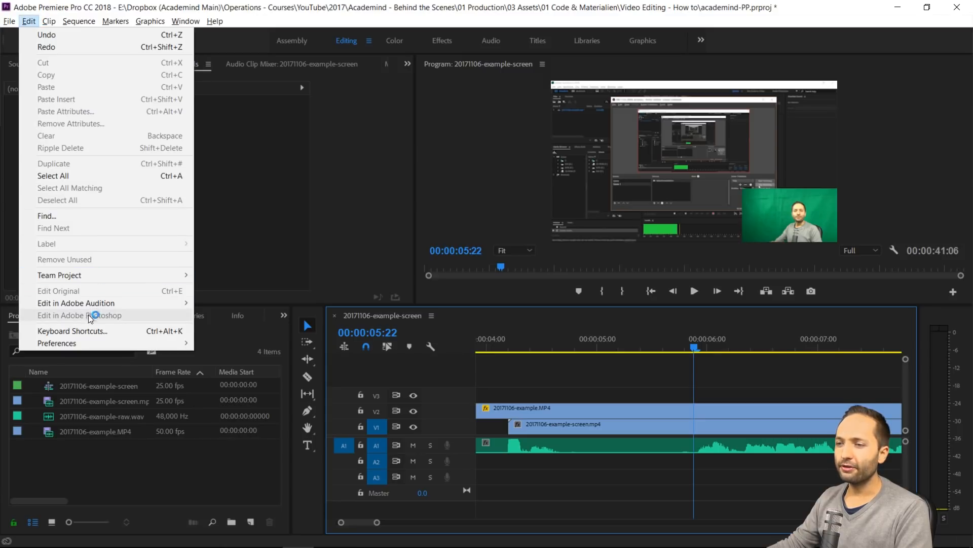
pyautogui.click(85, 332)
pyautogui.click(128, 348)
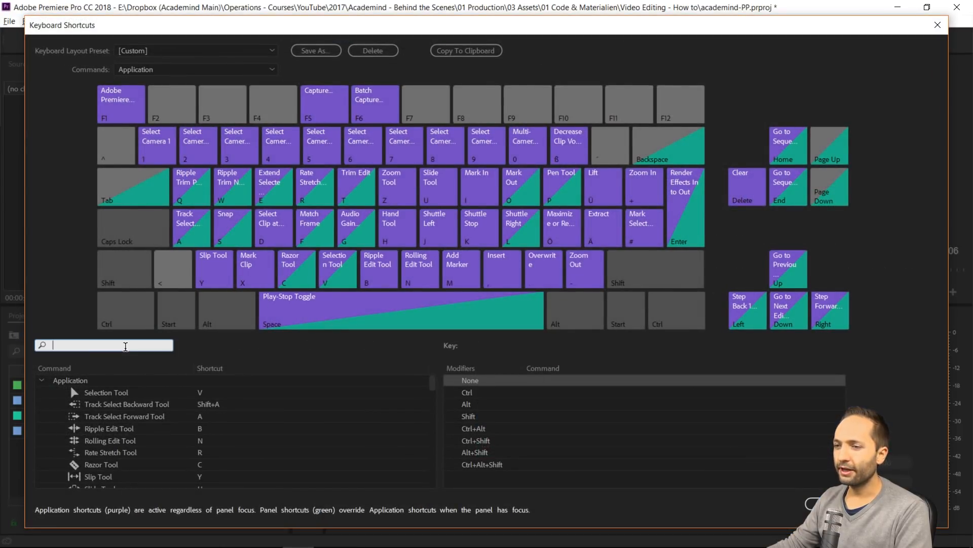
pyautogui.write('ctrl+b')
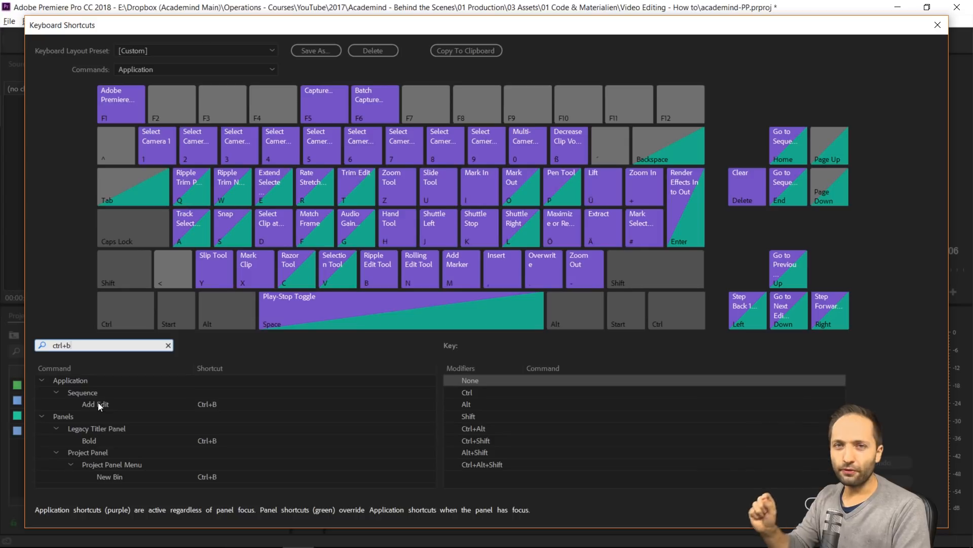
# Try adding B as an extra shortcut for Add Edit, remove it again and close the shortcut settings
pyautogui.click(200, 404)
pyautogui.click(212, 405)
pyautogui.press('b')
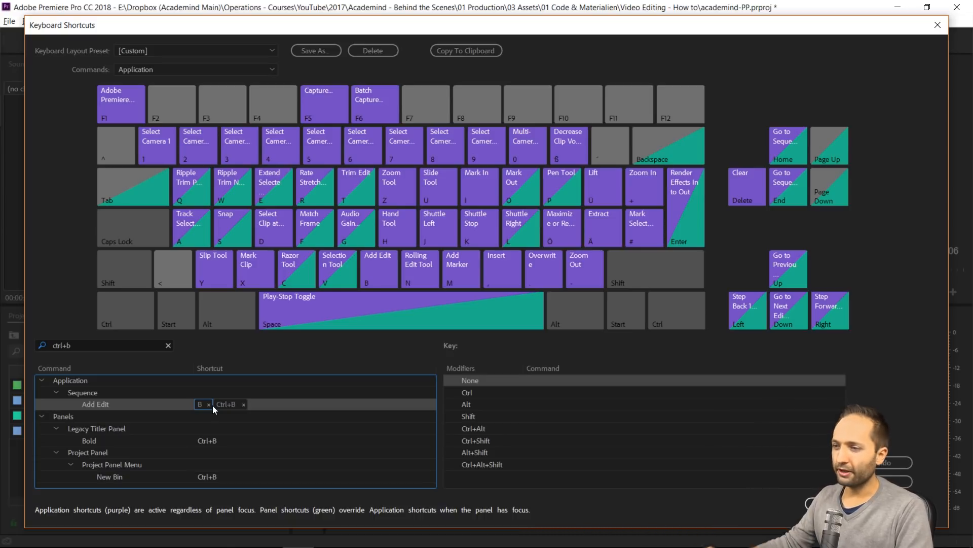
pyautogui.click(209, 405)
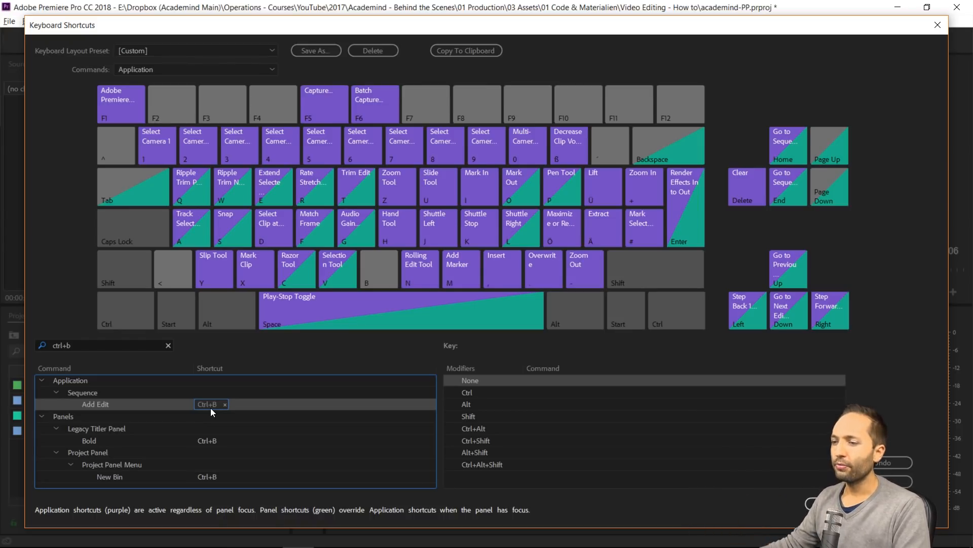
pyautogui.click(831, 503)
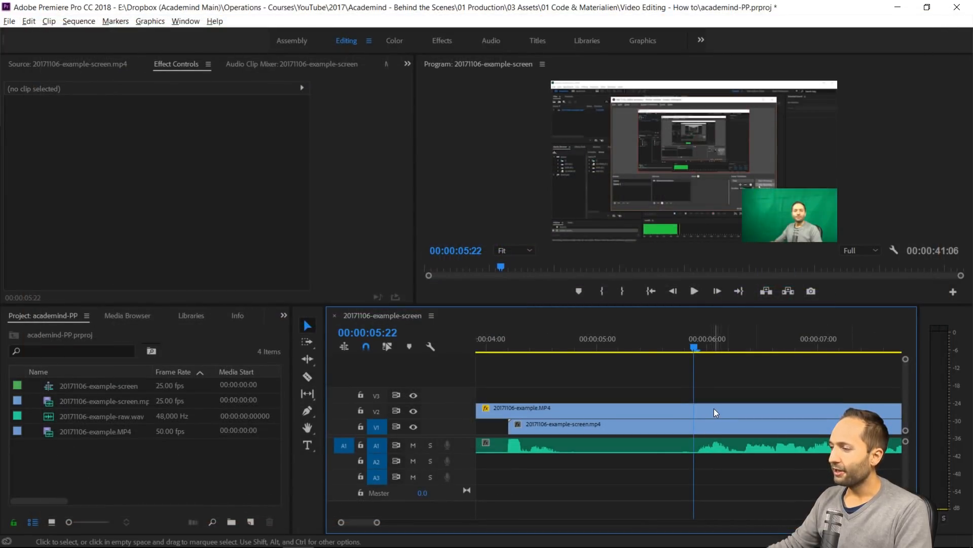
# Try splitting only the camera clip on V2 at 00:00:05:22, and undo the split
pyautogui.click(713, 409)
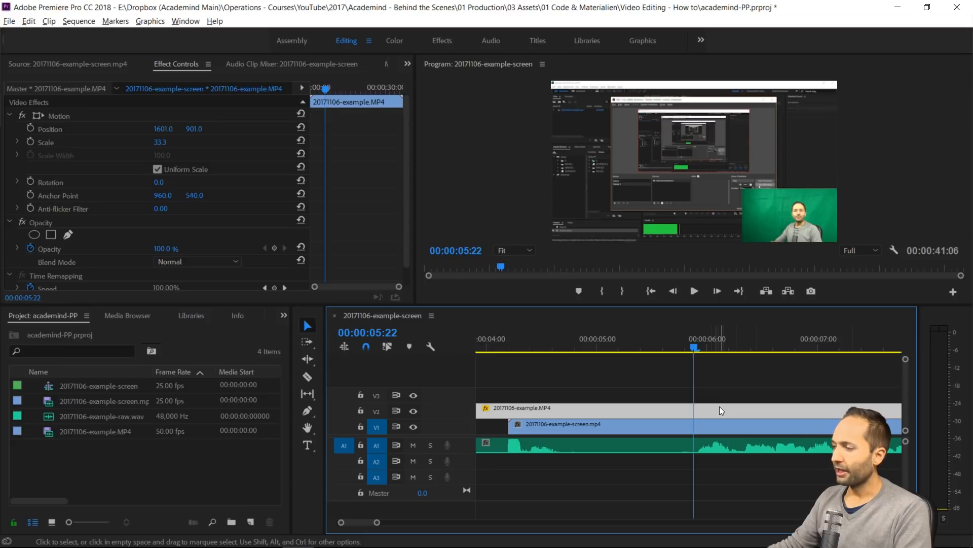
pyautogui.hotkey('ctrl', 'b')
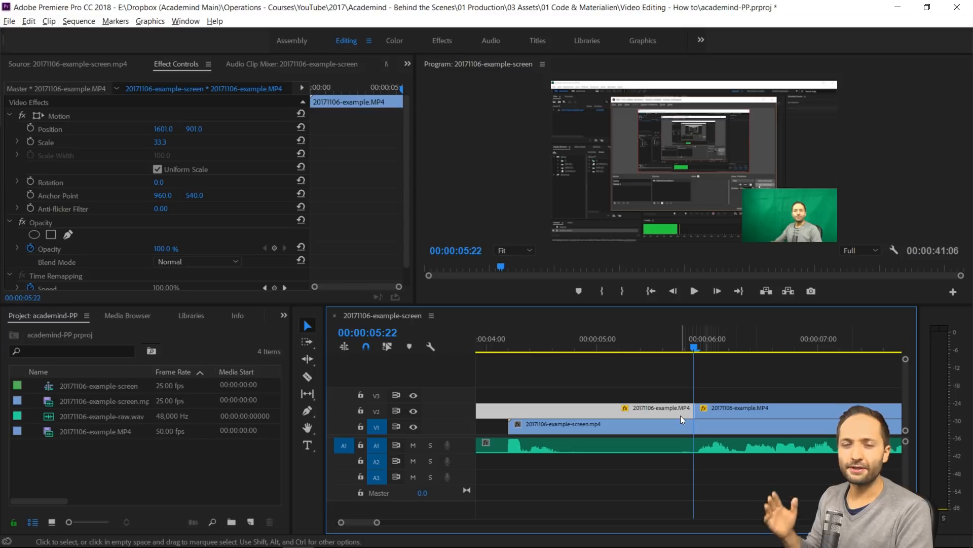
pyautogui.hotkey('ctrl', 'z')
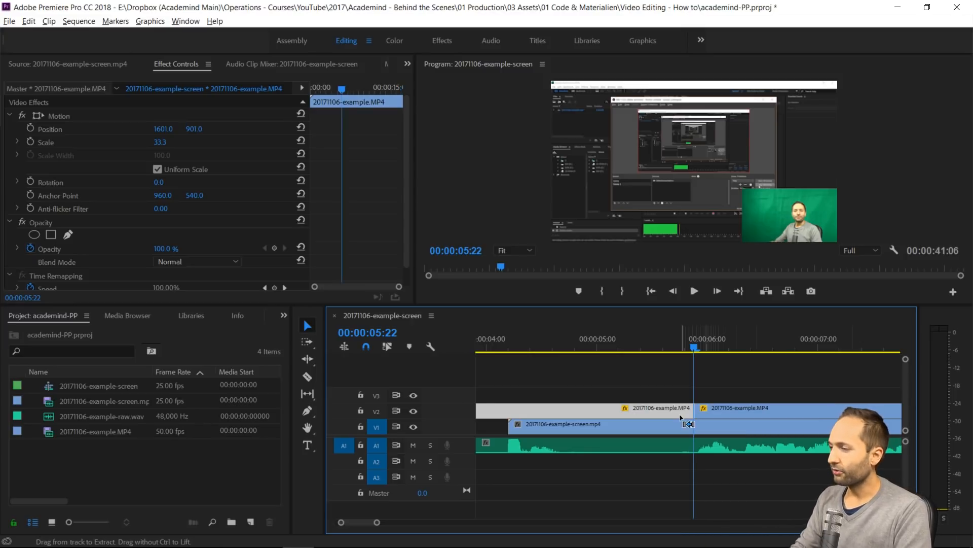
pyautogui.hotkey('ctrl', 'z')
# Split the camera, screen and audio clips together at 00:00:05:22
pyautogui.click(732, 472)
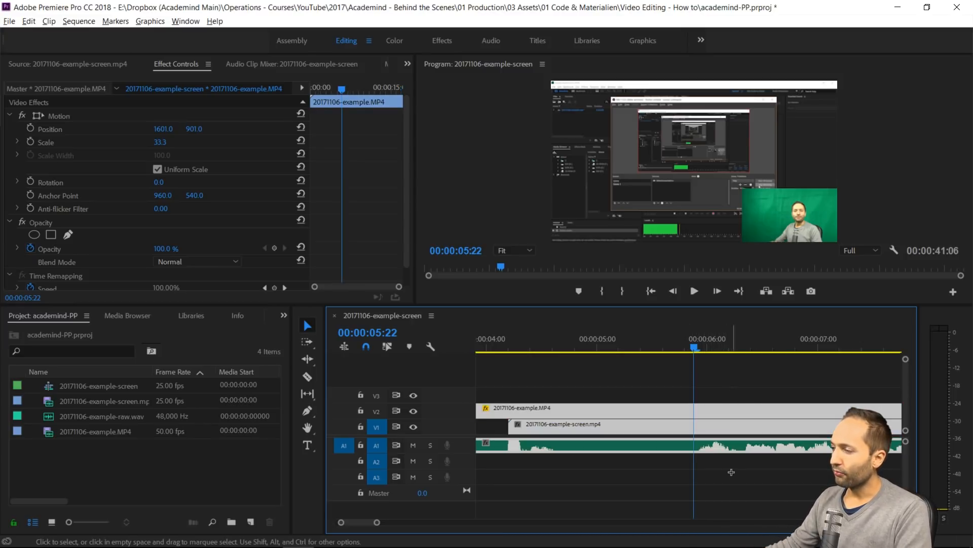
pyautogui.moveTo(732, 472); pyautogui.dragTo(731, 477)
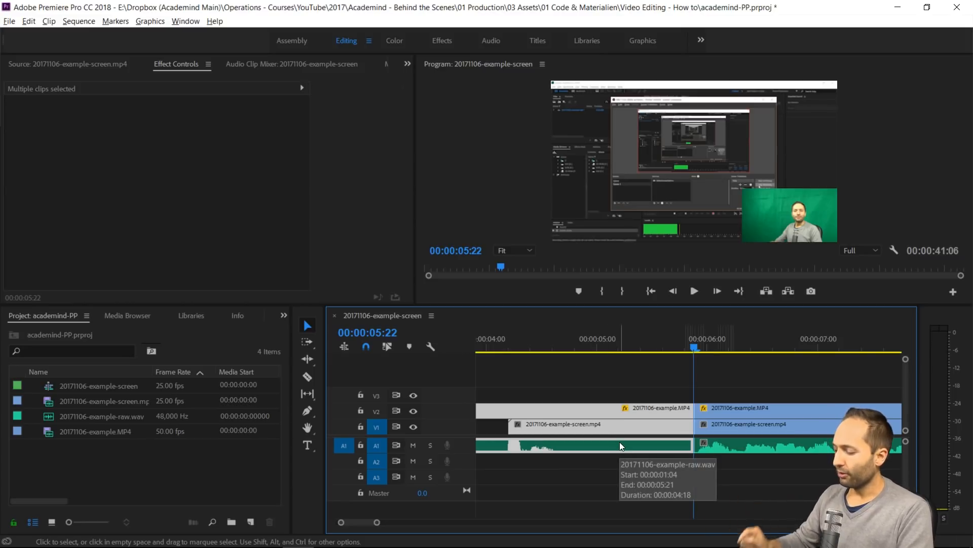
# Delete the clip parts before 00:00:05:22 on V2, V1 and A1, and close the empty gap at the sequence start
pyautogui.press('Delete')
pyautogui.scroll(4, 726, 412)
pyautogui.scroll(-1, 702, 415)
pyautogui.press('-')
pyautogui.press('-')
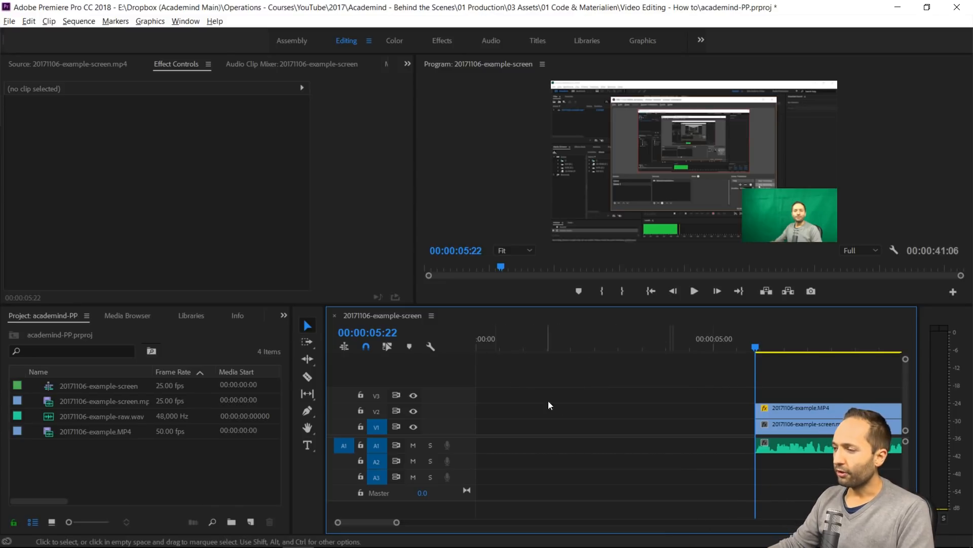
pyautogui.click(570, 407)
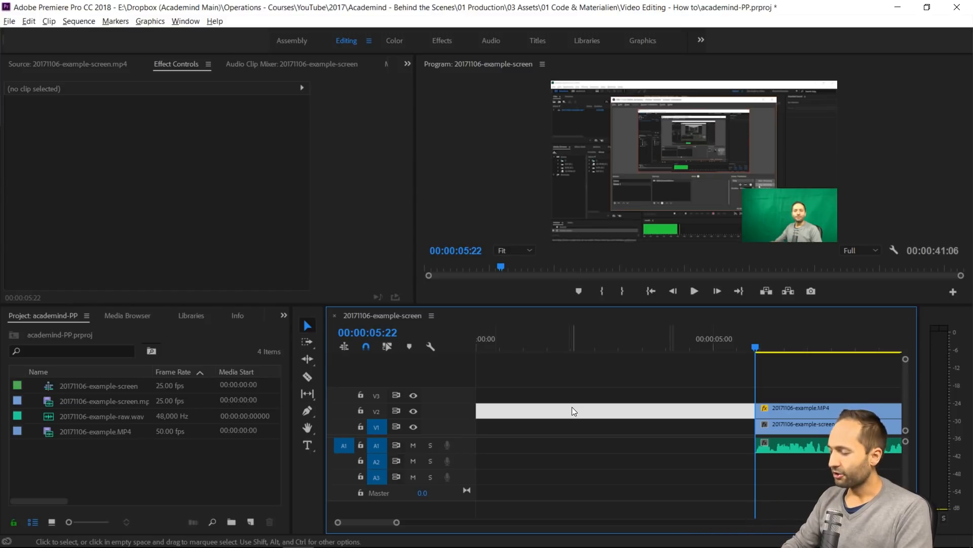
pyautogui.press('Delete')
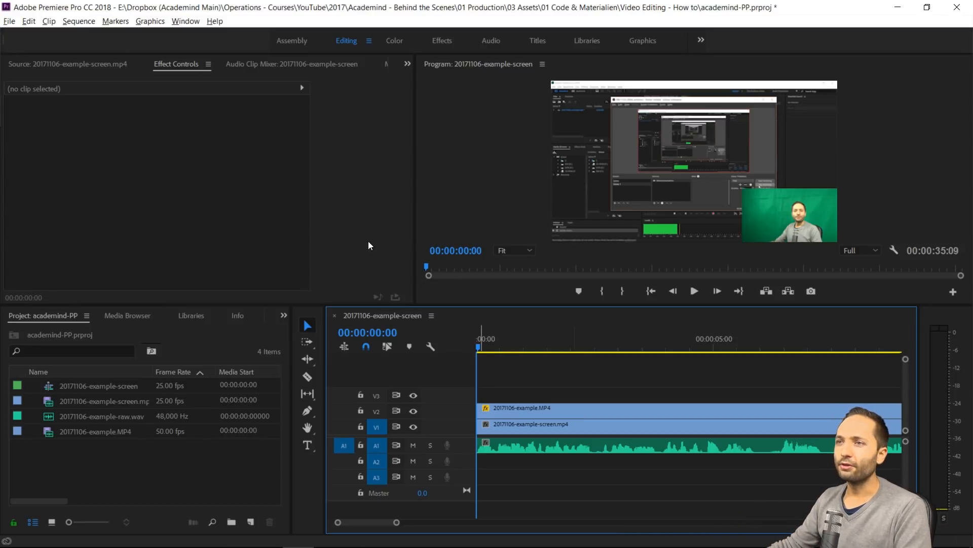
# Look up the Shift+Delete command in the keyboard shortcut settings
pyautogui.click(28, 21)
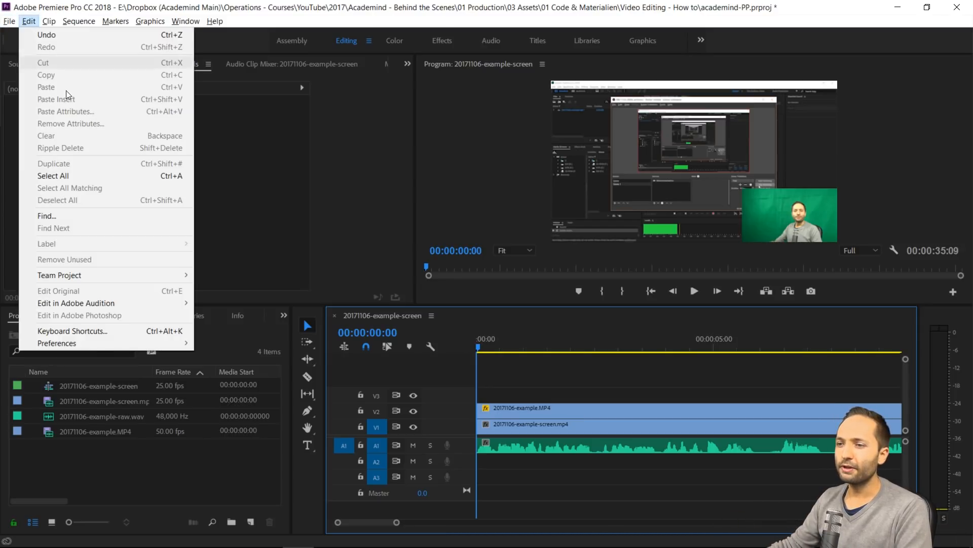
pyautogui.click(104, 330)
pyautogui.click(124, 344)
pyautogui.write('shift+de')
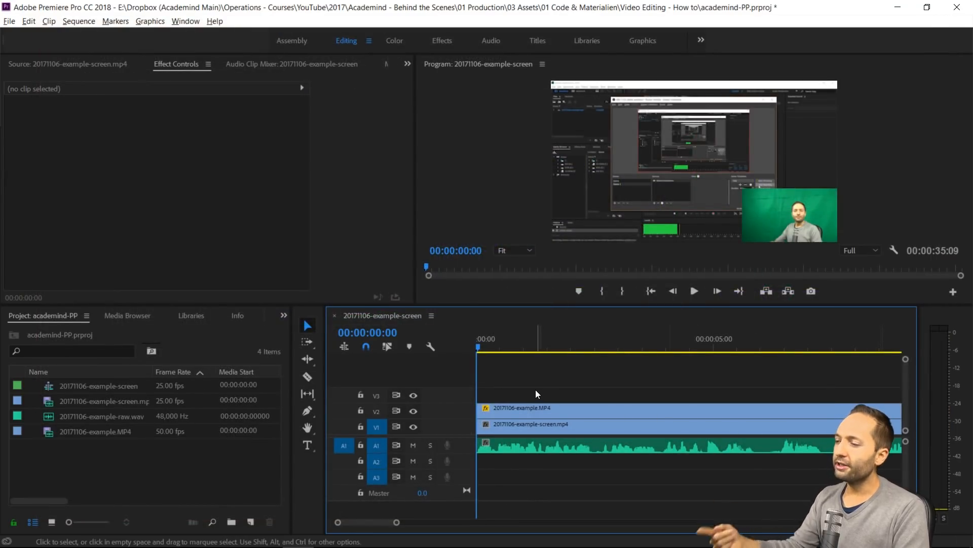
# Undo the gap removal and the deletion of the opening clip parts
pyautogui.hotkey('ctrl', 'z')
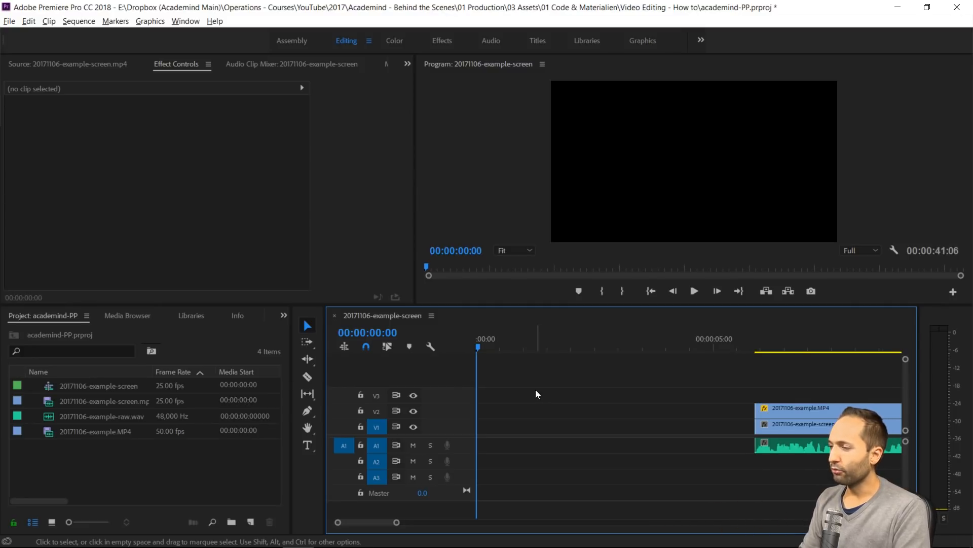
pyautogui.hotkey('ctrl', 'z')
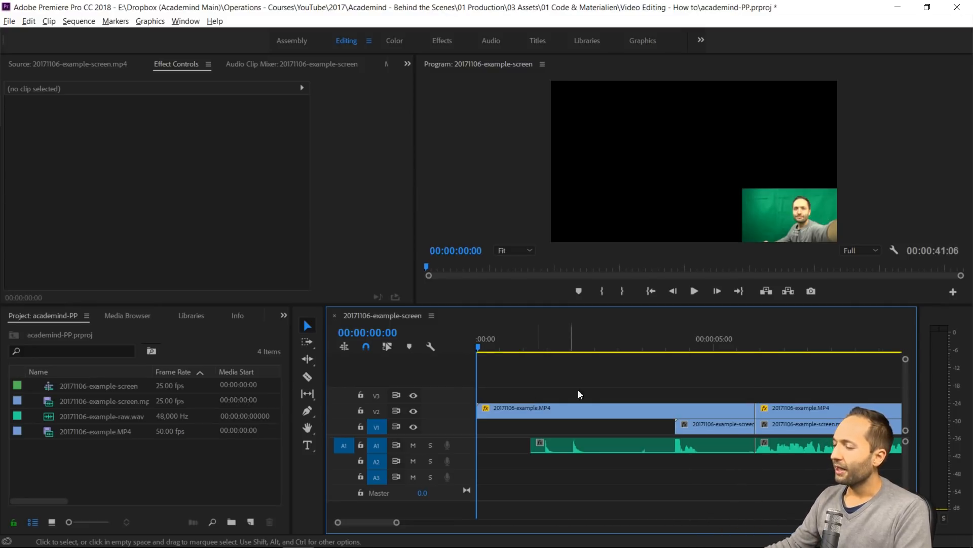
# Ripple delete the opening camera, screen and audio clip parts before the cut at 00:00:05:22
pyautogui.moveTo(580, 365); pyautogui.dragTo(725, 497)
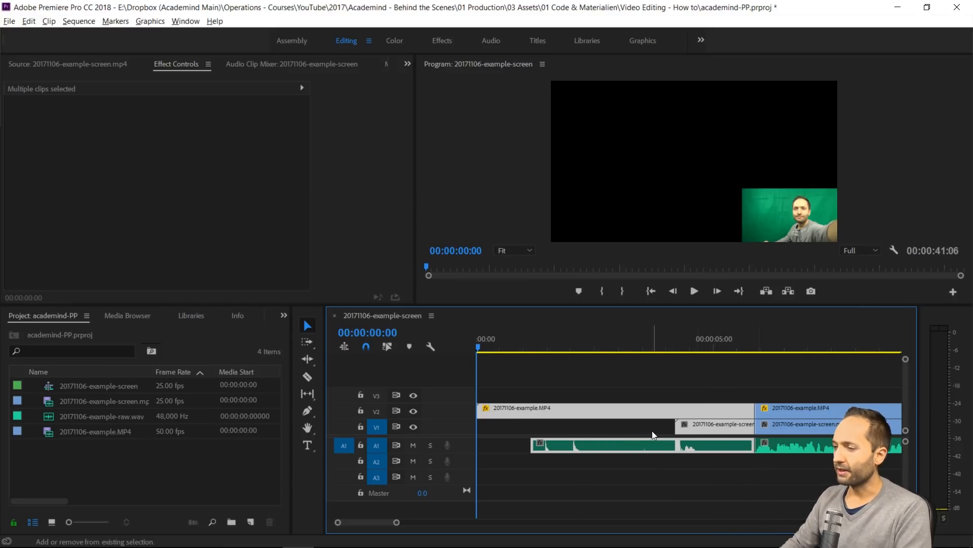
pyautogui.hotkey('shift', 'Delete')
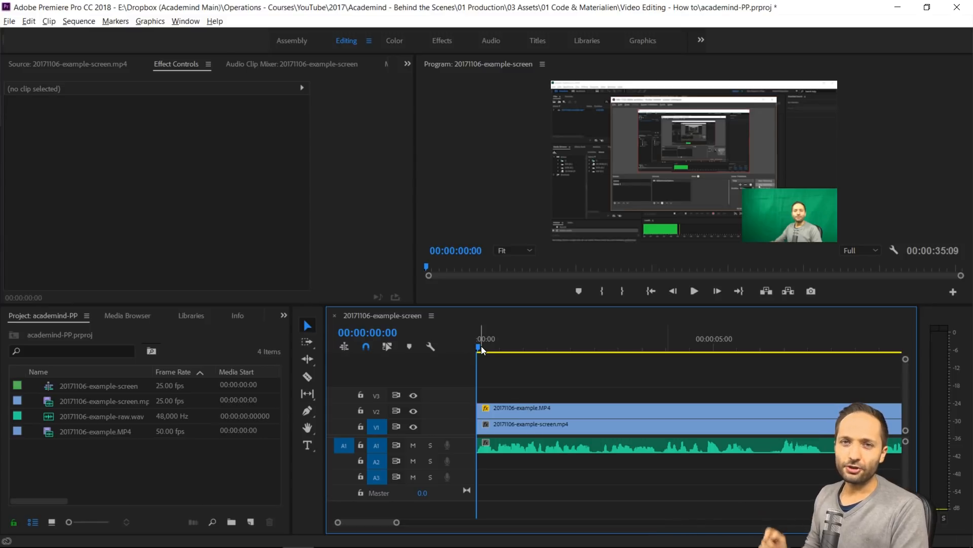
# Play the trimmed sequence from its start to about 00:00:10:18 to find the next passage to cut
pyautogui.moveTo(482, 346); pyautogui.dragTo(460, 350)
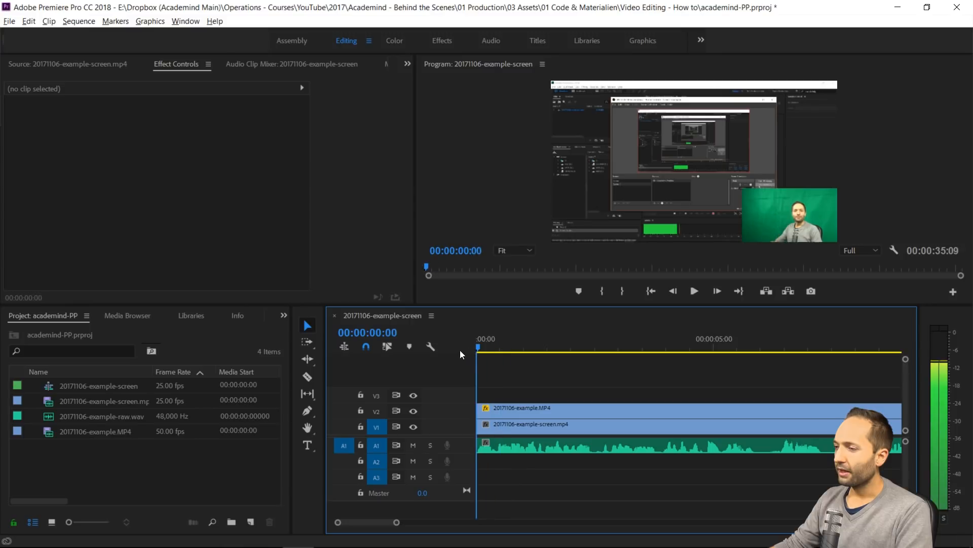
pyautogui.click(691, 292)
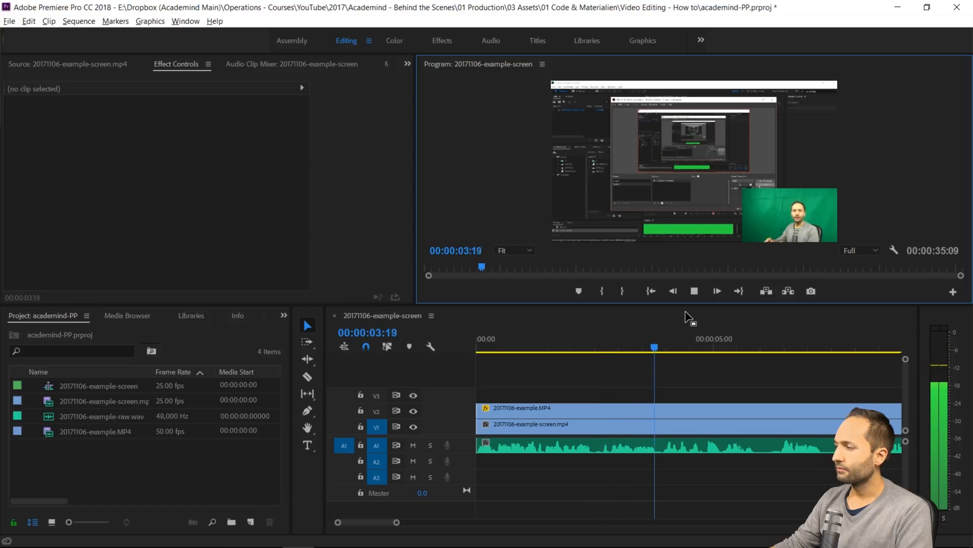
pyautogui.press('space')
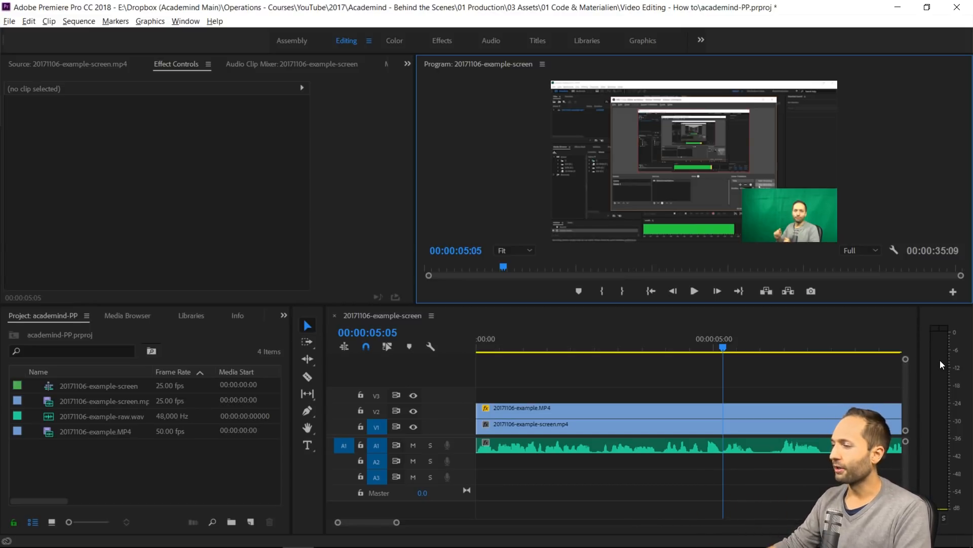
pyautogui.press('space')
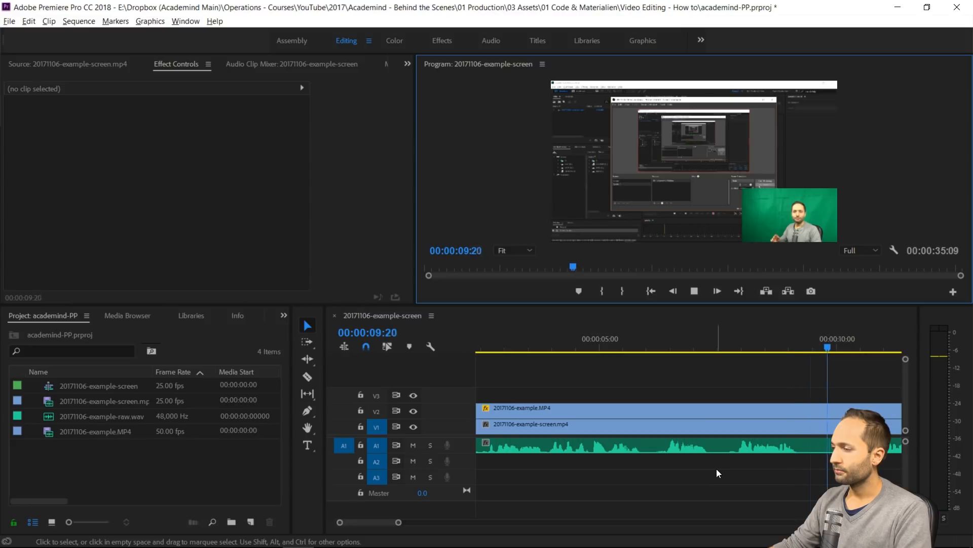
pyautogui.press('space')
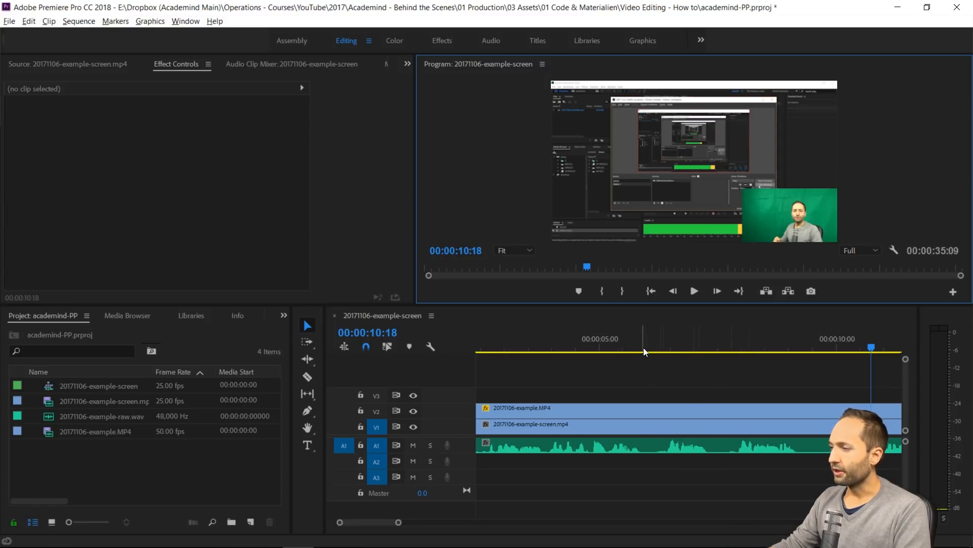
# Split the clips on V2, V1 and A1 at 00:00:06:04, in the pause before the next spoken passage
pyautogui.moveTo(638, 348); pyautogui.dragTo(658, 351)
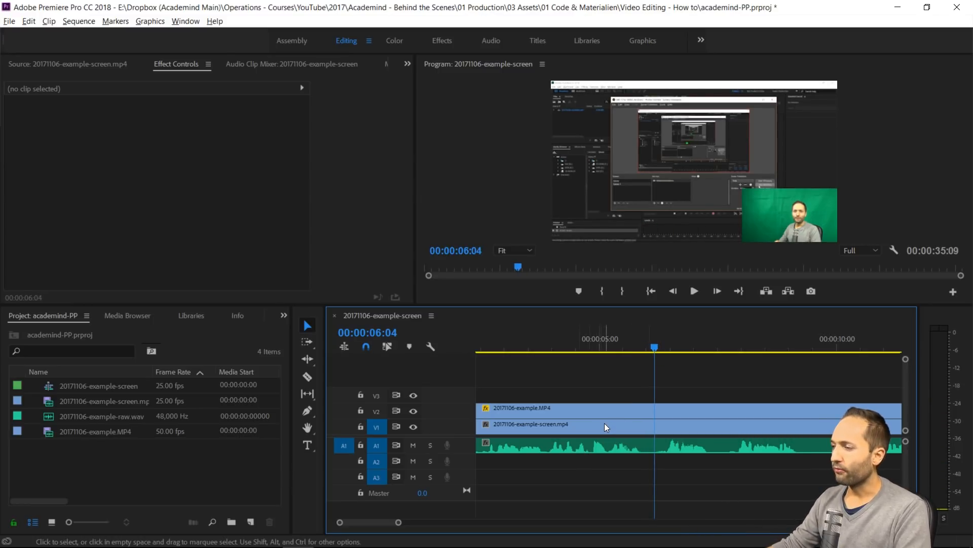
pyautogui.moveTo(732, 383); pyautogui.dragTo(726, 473)
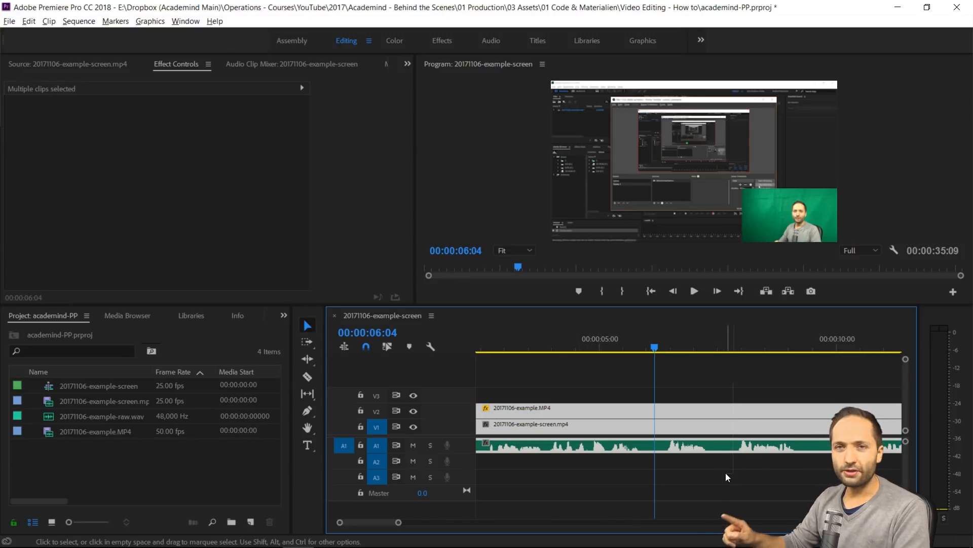
pyautogui.hotkey('ctrl', 'k')
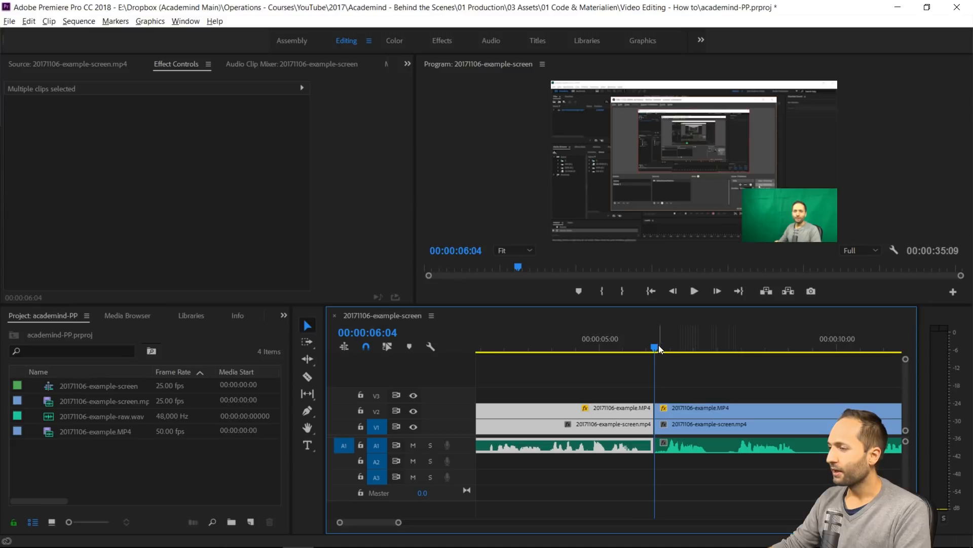
# Split all three clips at 00:00:10:00 and ripple delete the section between 00:00:06:04 and that point
pyautogui.moveTo(655, 347); pyautogui.dragTo(877, 465)
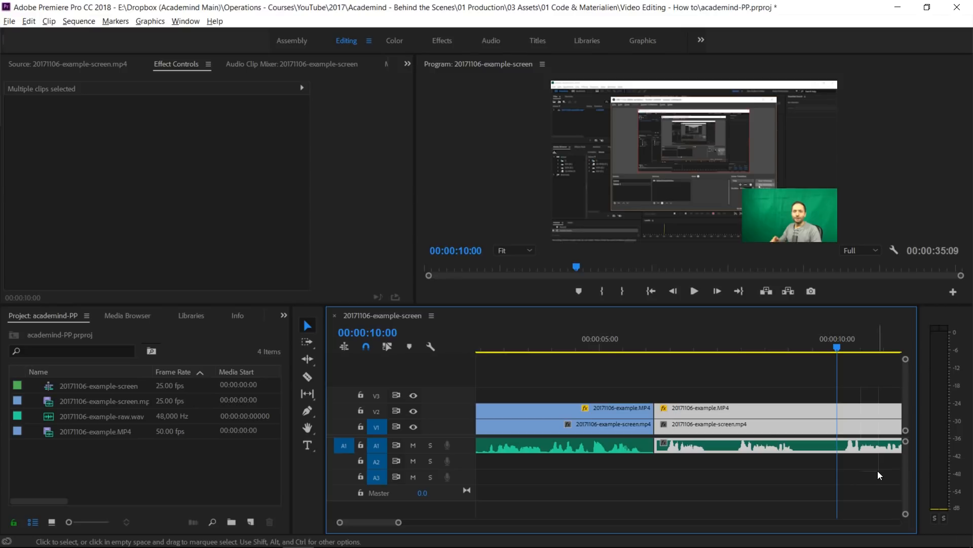
pyautogui.hotkey('ctrl', 'k')
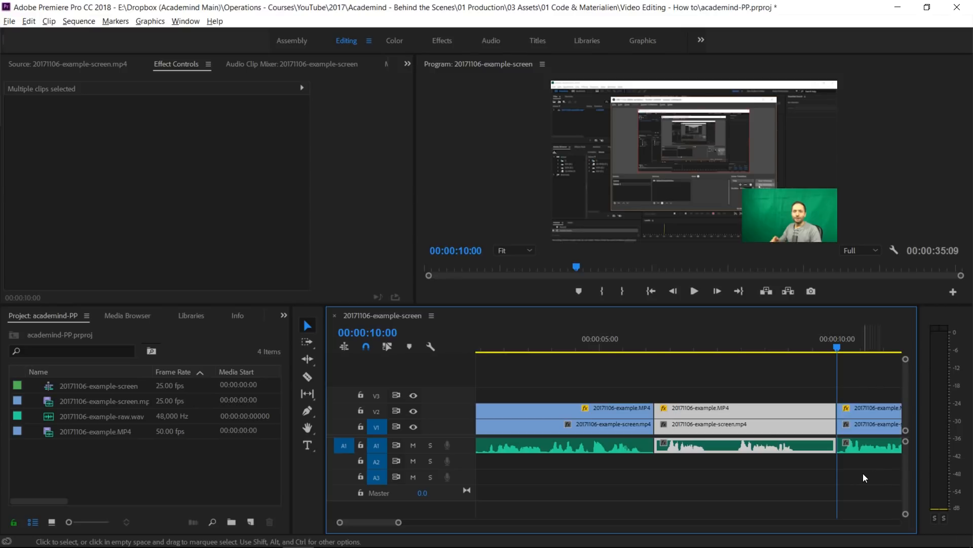
pyautogui.press('shift')
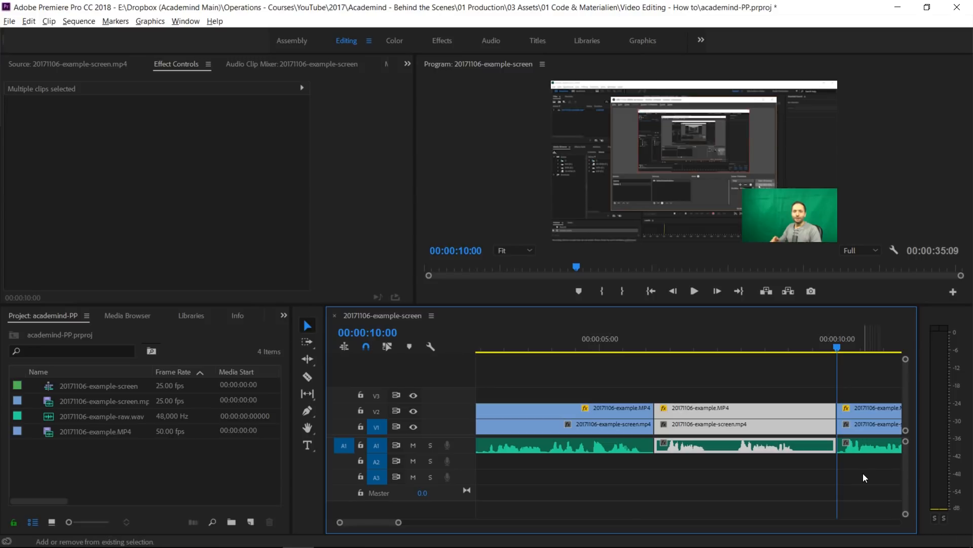
pyautogui.hotkey('shift', 'Delete')
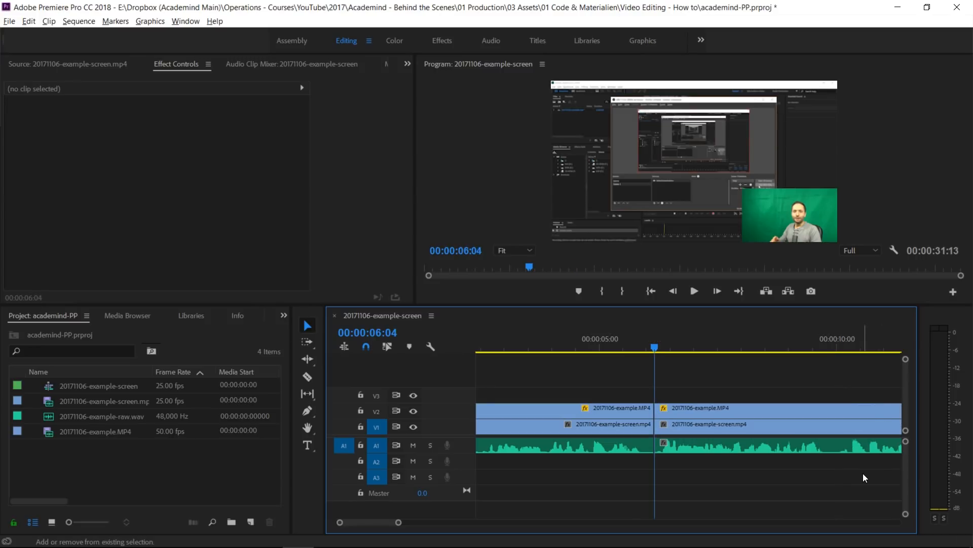
# Play the sequence from 00:00:04:22 across the cut at 00:00:06:04 to 00:00:16:04 to check it and find the next unwanted passage
pyautogui.press('=')
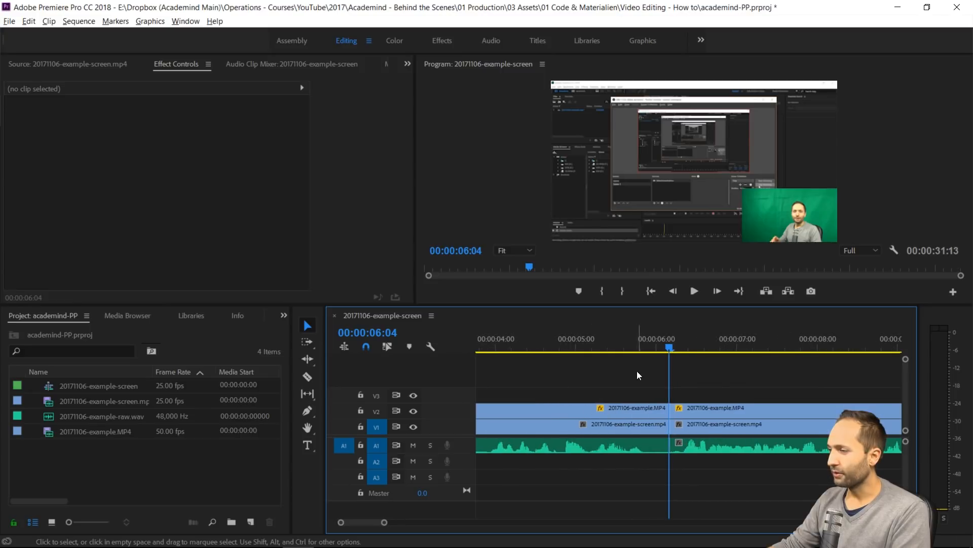
pyautogui.click(566, 344)
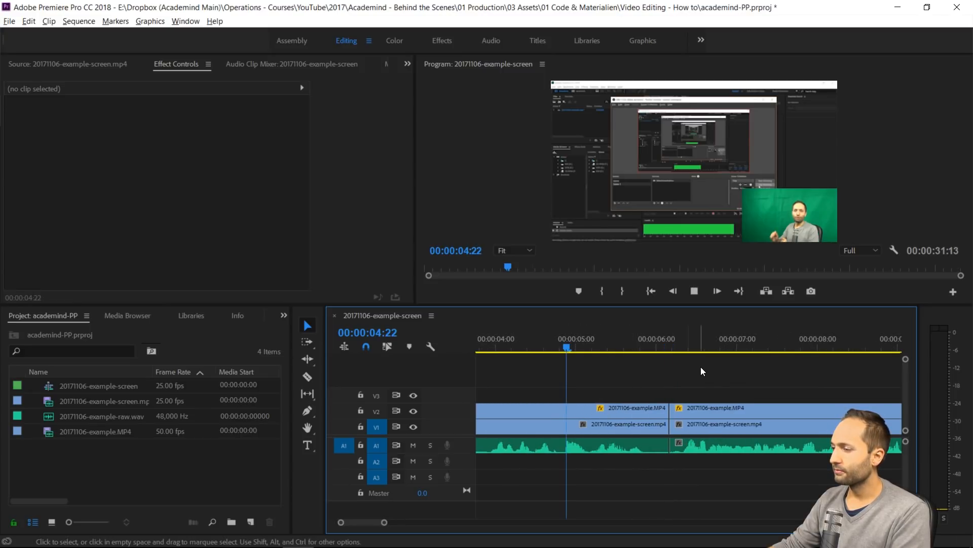
pyautogui.press('space')
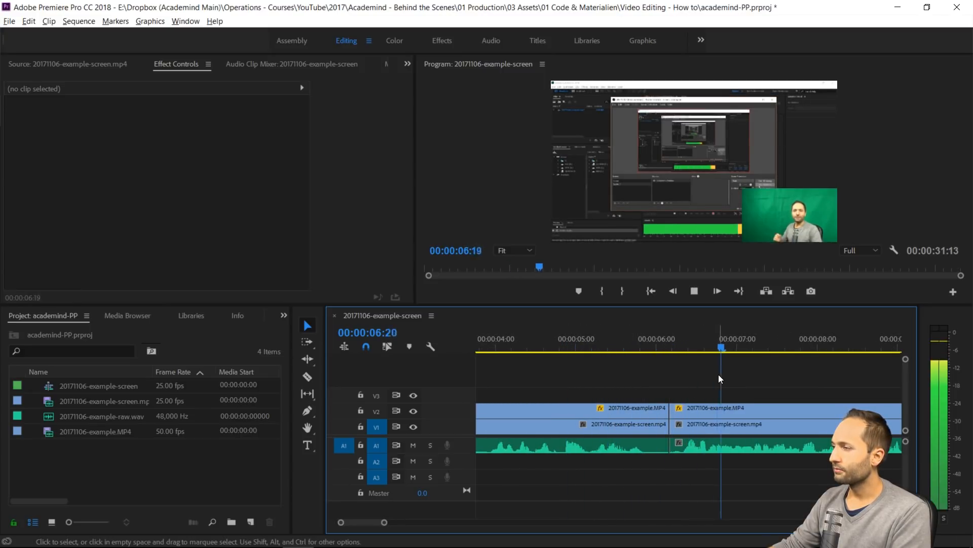
pyautogui.press('space')
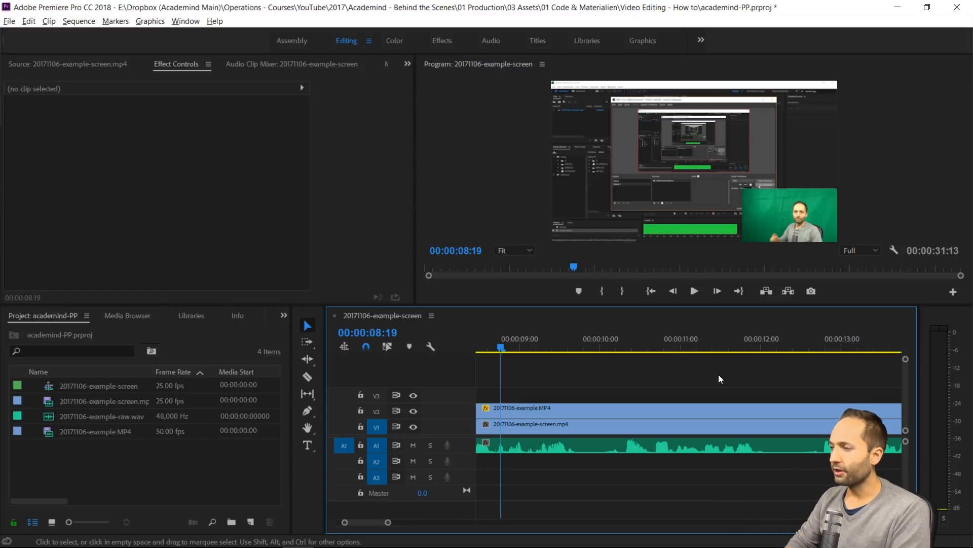
pyautogui.press('space')
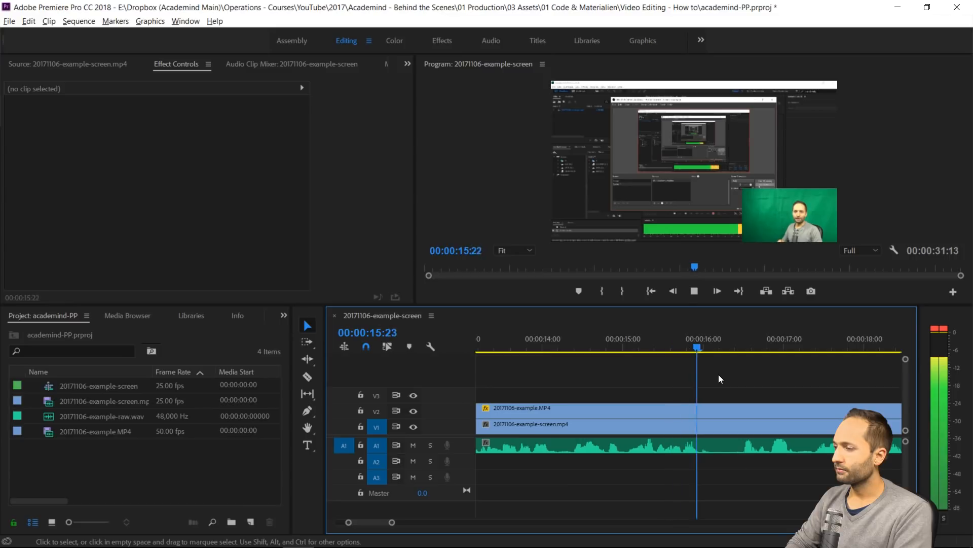
pyautogui.press('space')
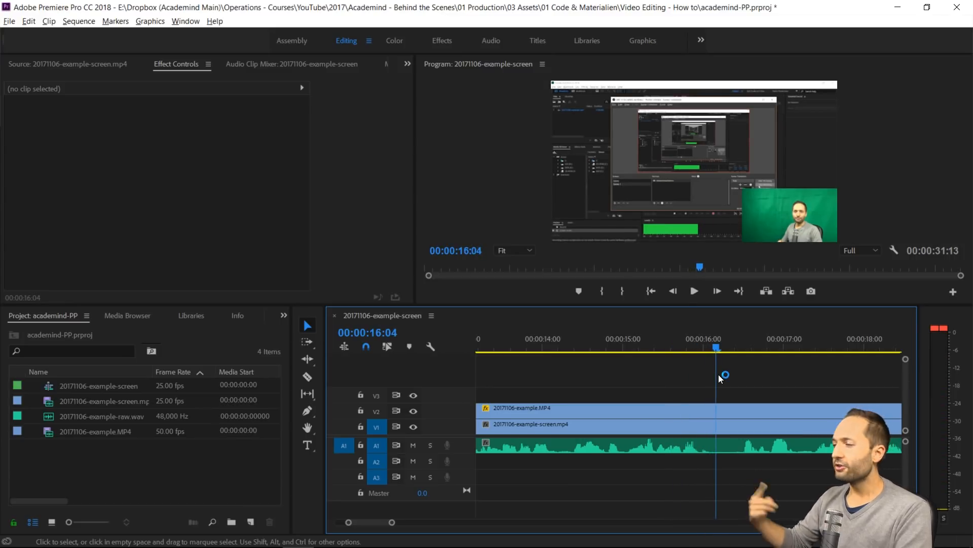
# Split the clips on V2, V1 and A1 at 00:00:12:11, in the pause after the unwanted passage
pyautogui.scroll(2, 666, 421)
pyautogui.scroll(2, 668, 416)
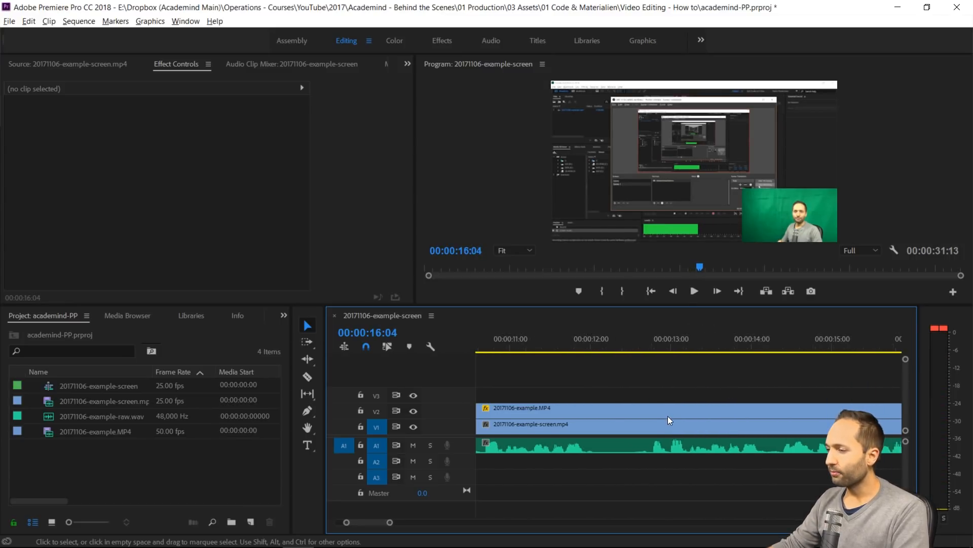
pyautogui.click(668, 346)
pyautogui.press('space')
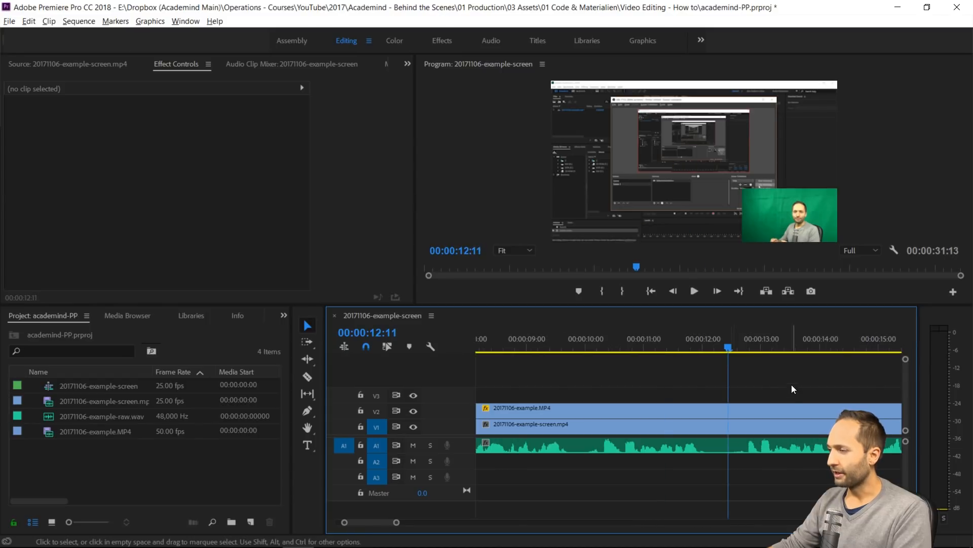
pyautogui.moveTo(792, 384); pyautogui.dragTo(808, 462)
pyautogui.hotkey('ctrl', 'k')
# Split all three clips at 00:00:09:24 and ripple delete the section between that point and the cut at 00:00:12:11
pyautogui.click(583, 349)
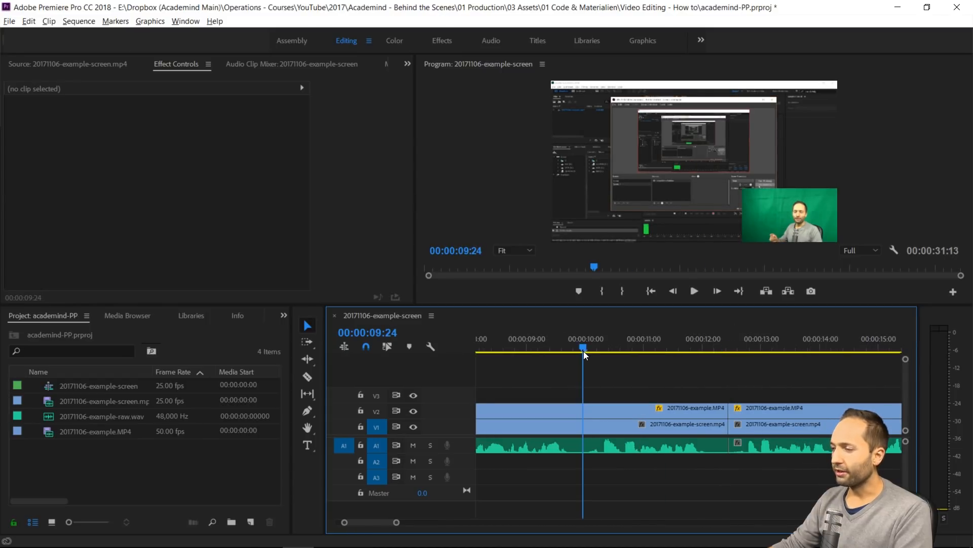
pyautogui.moveTo(655, 387); pyautogui.dragTo(677, 474)
pyautogui.hotkey('ctrl', 'k')
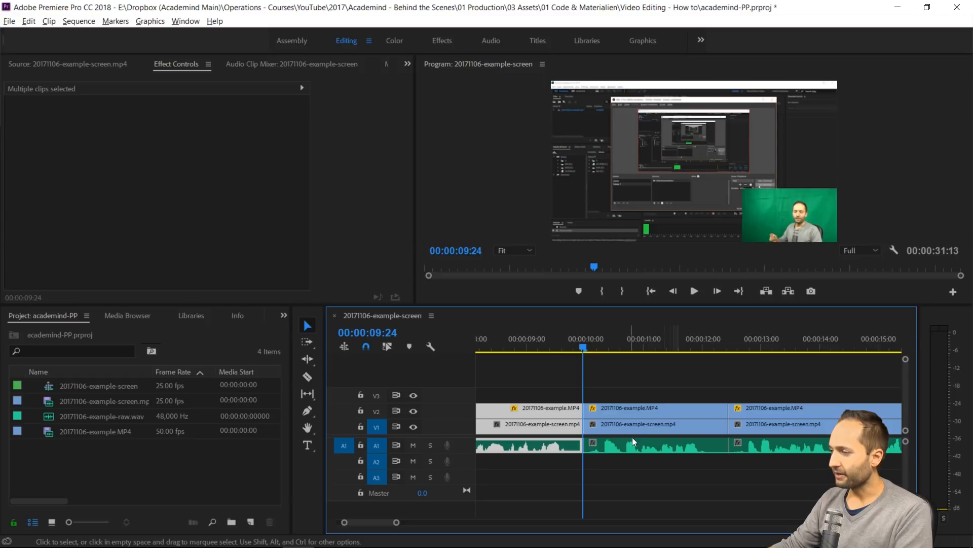
pyautogui.moveTo(664, 388); pyautogui.dragTo(675, 461)
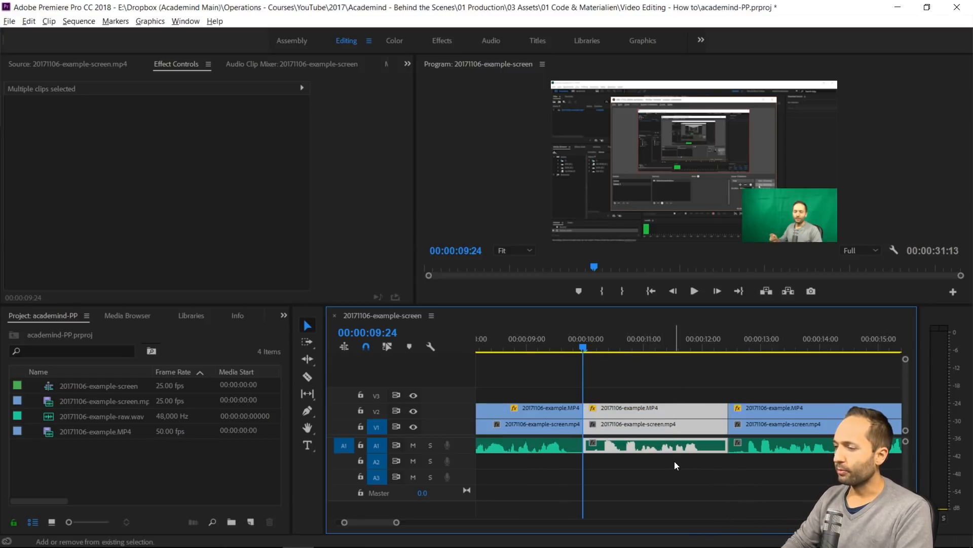
pyautogui.hotkey('shift', 'Delete')
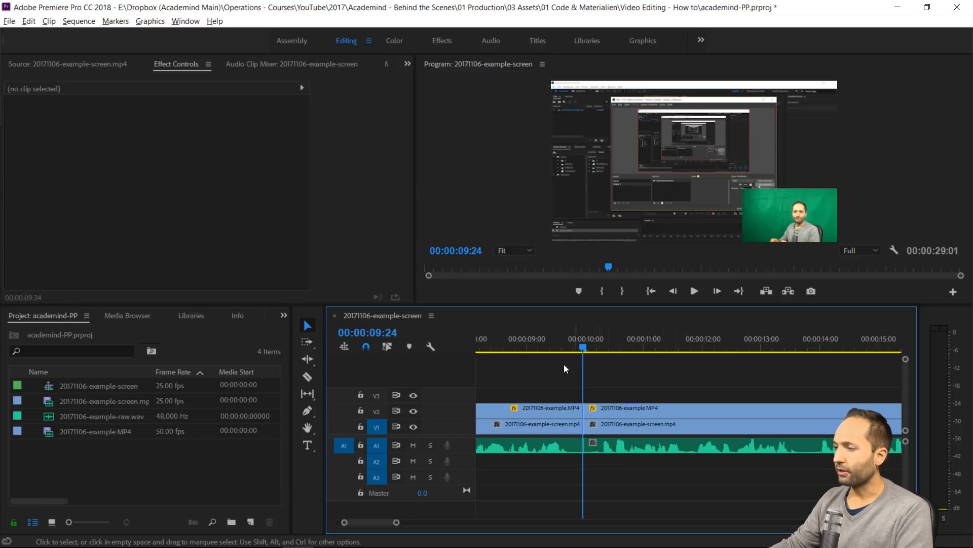
# Play the sequence from shortly before the cut at 00:00:09:24 to 00:00:22:06, where the spoken part ends
pyautogui.click(513, 342)
pyautogui.press('space')
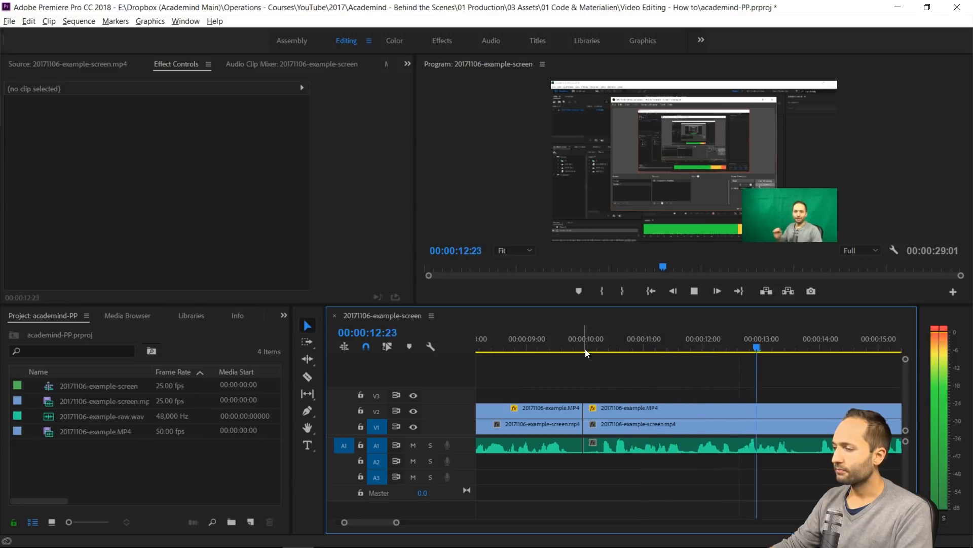
pyautogui.press('space')
pyautogui.press('-')
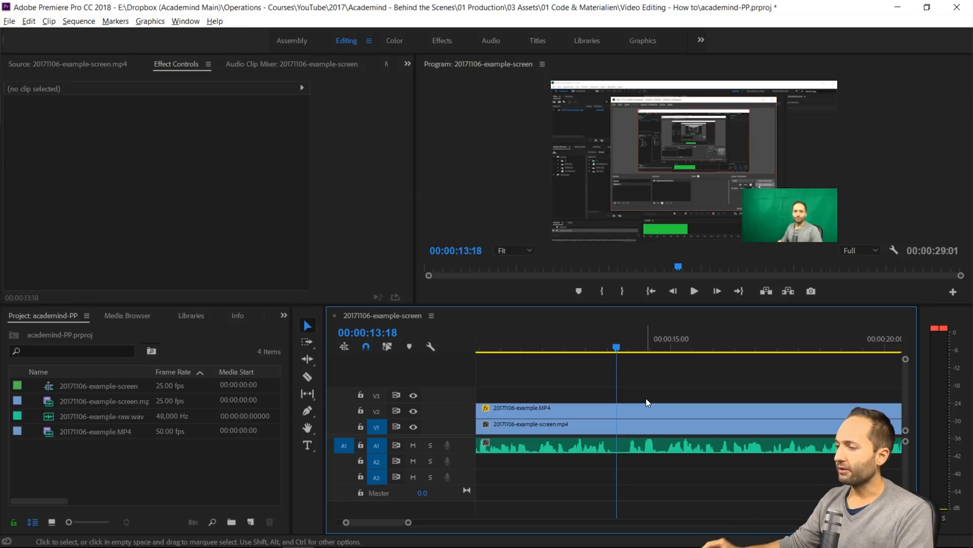
pyautogui.press('space')
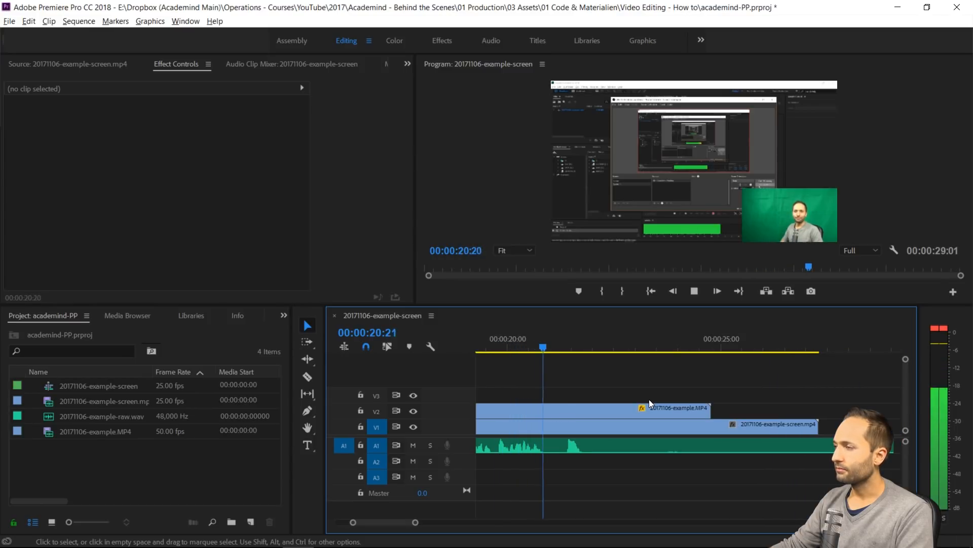
pyautogui.press('space')
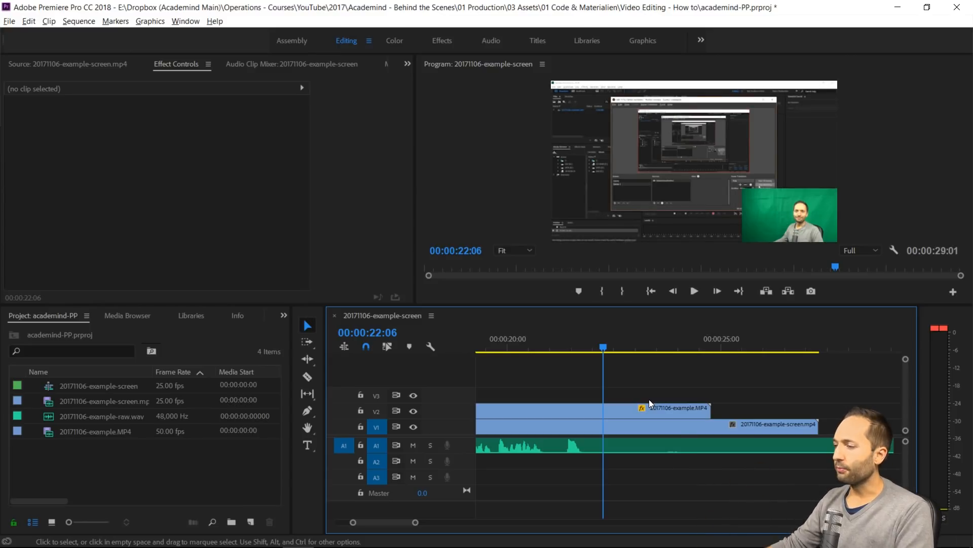
# Split the camera, screen and audio clips at 00:00:22:06 and delete everything after that point
pyautogui.moveTo(642, 382); pyautogui.dragTo(648, 468)
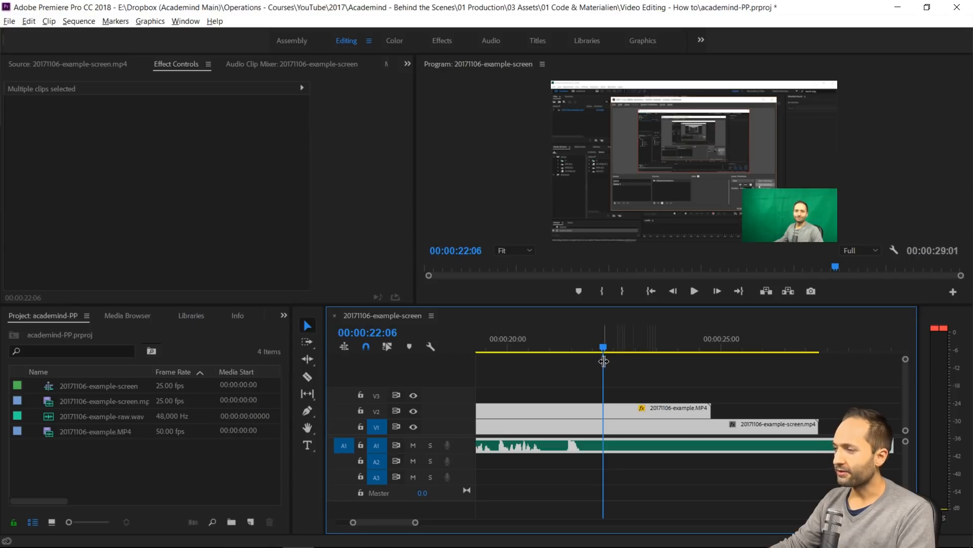
pyautogui.hotkey('ctrl', 'k')
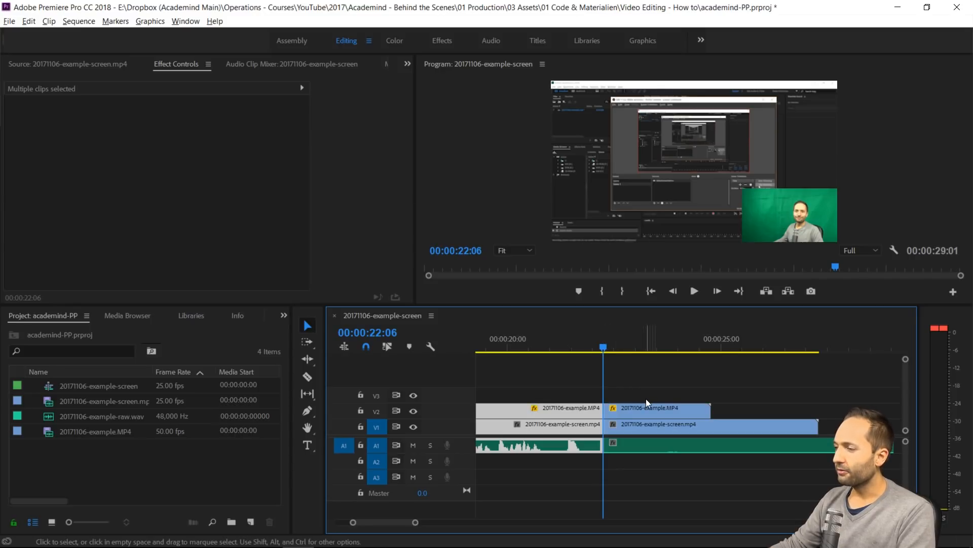
pyautogui.moveTo(650, 387); pyautogui.dragTo(676, 463)
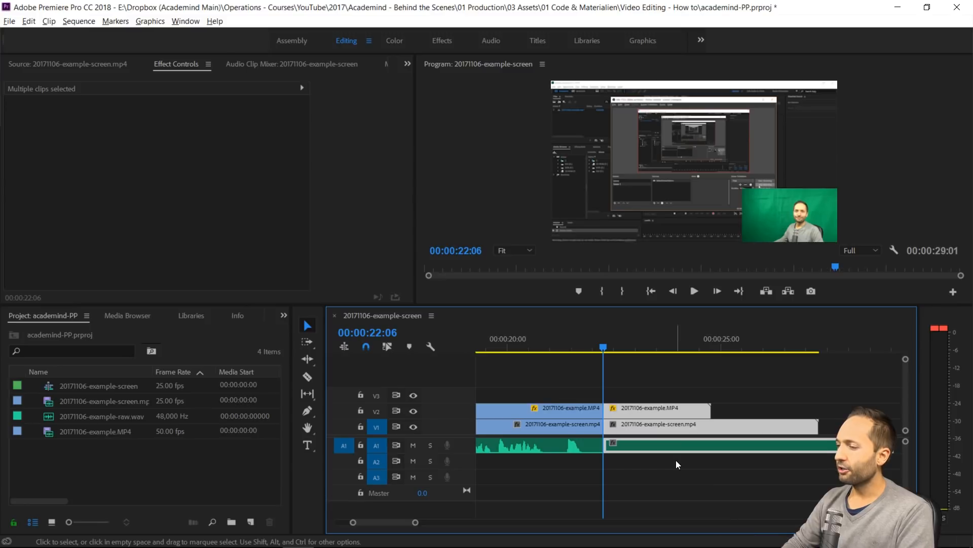
pyautogui.press('Delete')
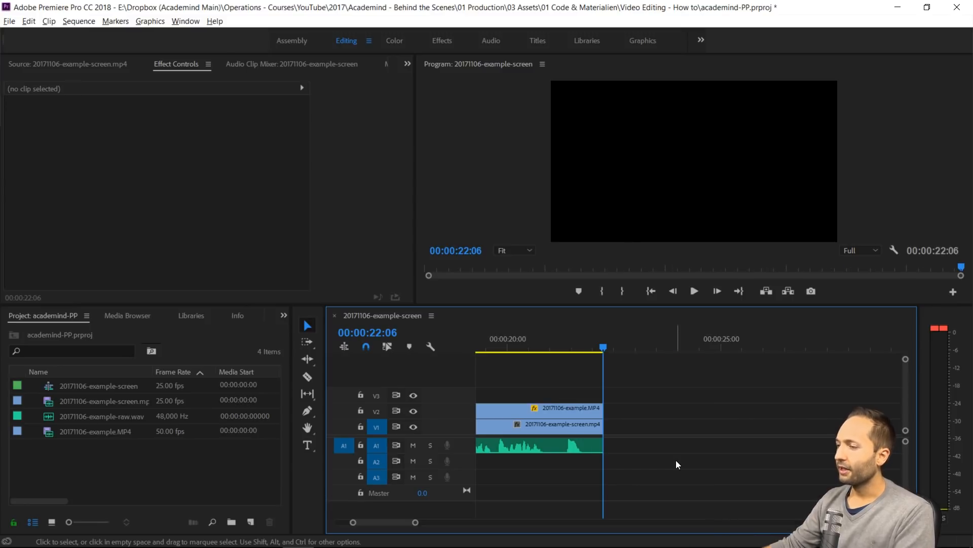
# Show the whole edited sequence in the timeline and place the playhead at 00:00:21:00
pyautogui.scroll(-3, 664, 458)
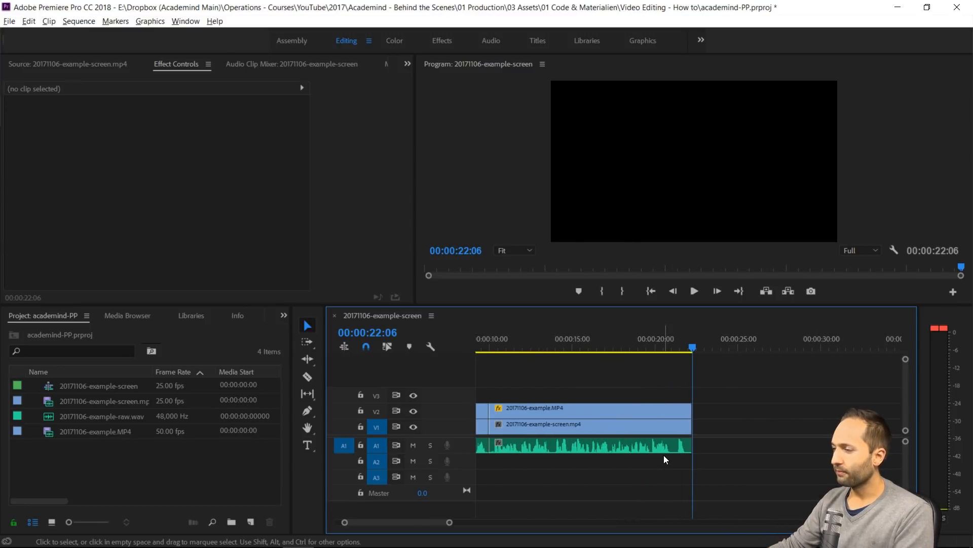
pyautogui.scroll(-3, 661, 454)
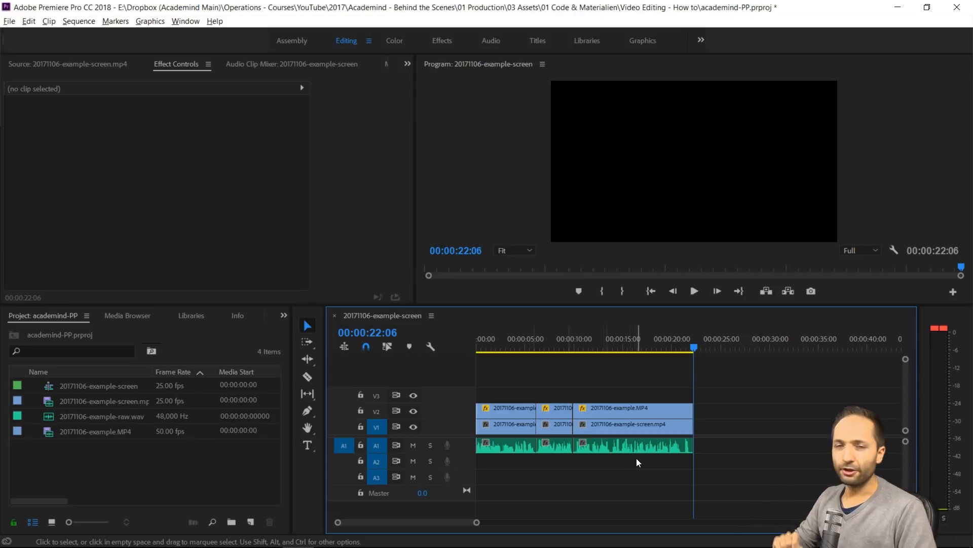
pyautogui.click(688, 347)
pyautogui.moveTo(689, 345); pyautogui.dragTo(681, 346)
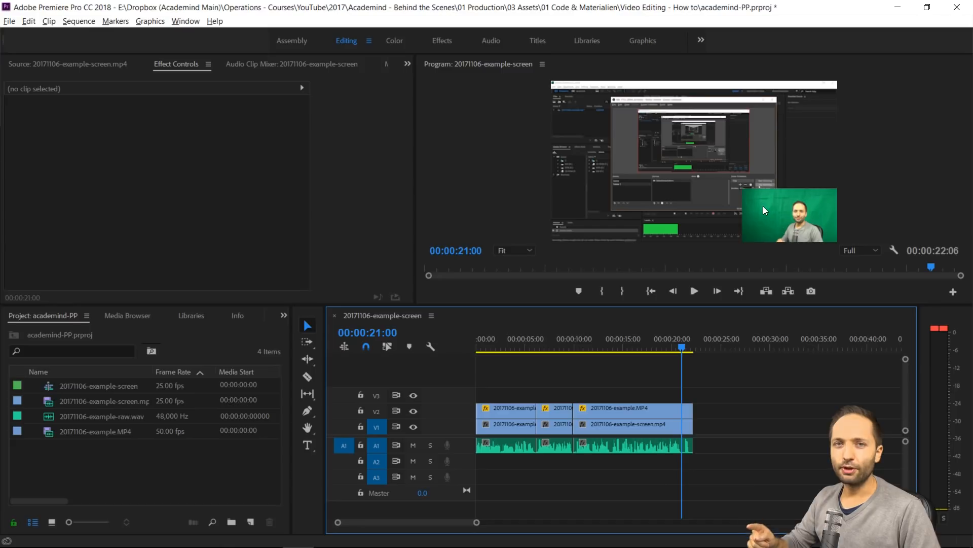
# Place Premiere Pro beside the file browser and open academind-AE.aep from the Video Editing - How to folder in After Effects
pyautogui.moveTo(864, 8); pyautogui.dragTo(1, 82)
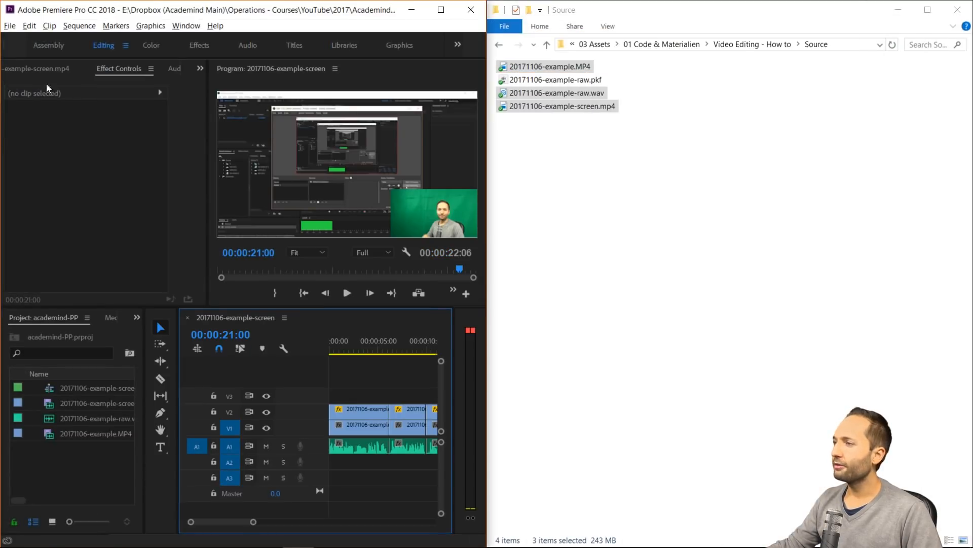
pyautogui.click(514, 131)
pyautogui.click(752, 45)
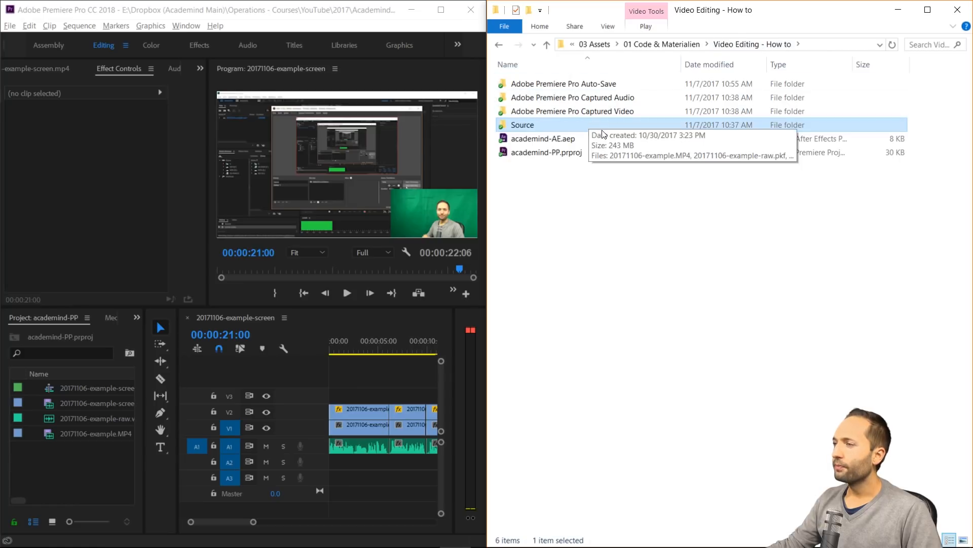
pyautogui.click(544, 140)
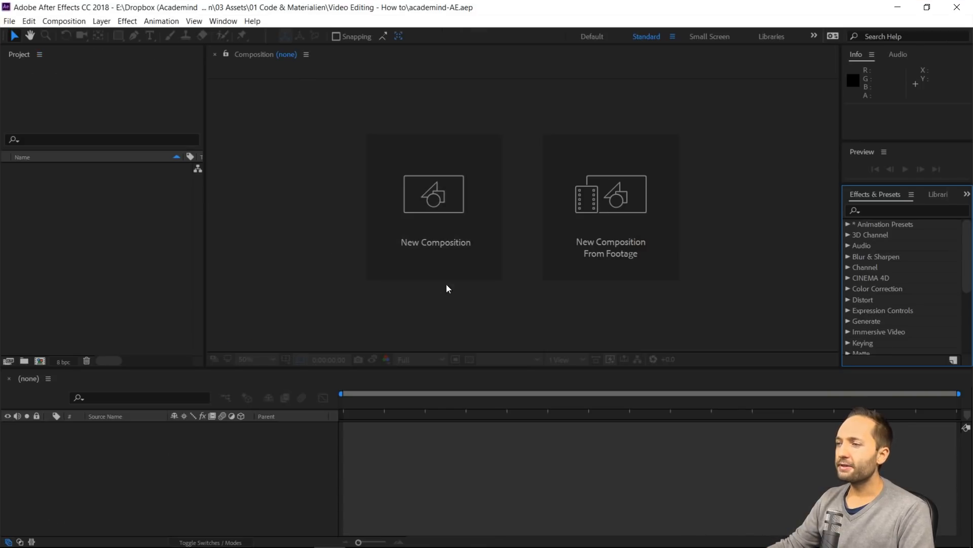
# Look through the available After Effects workspaces without changing Standard, and switch back to the maximized Premiere Pro window
pyautogui.click(228, 24)
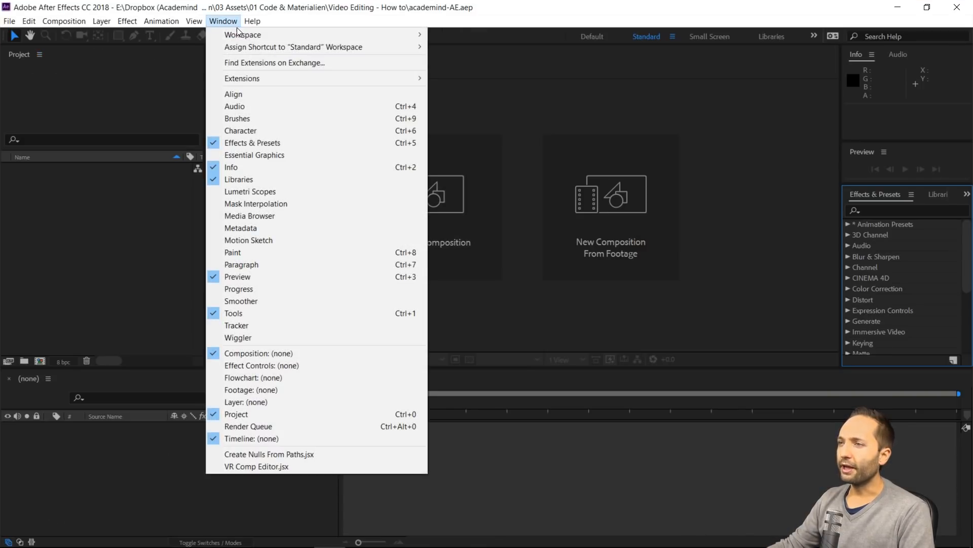
pyautogui.moveTo(243, 35)
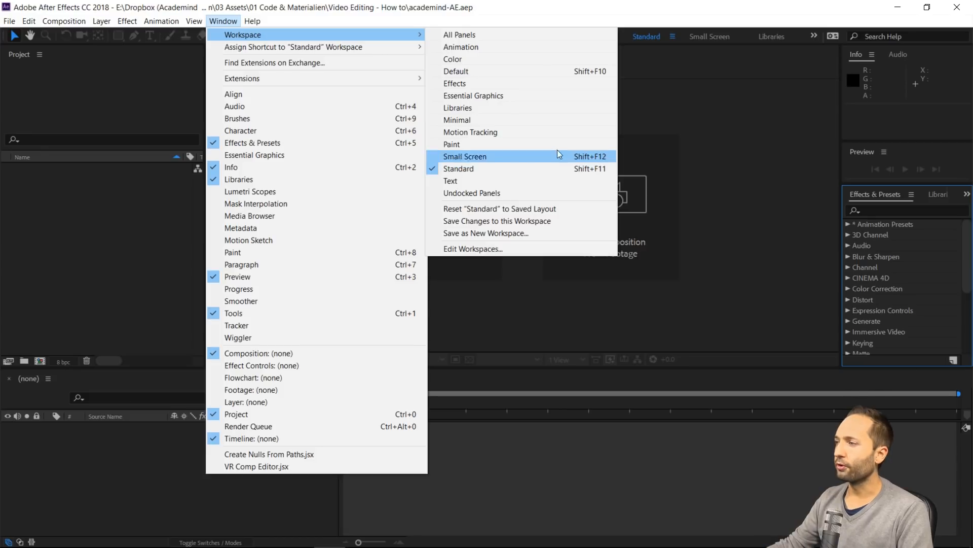
pyautogui.click(745, 166)
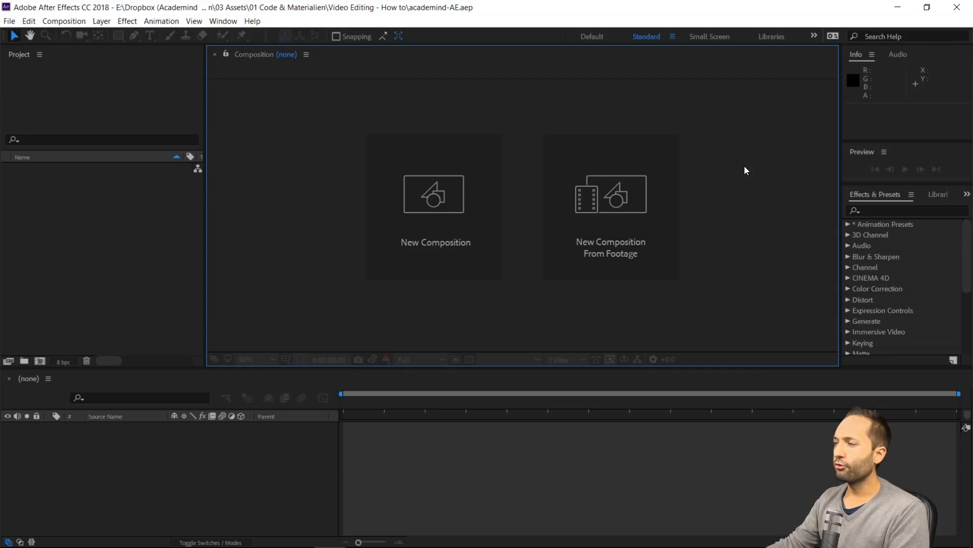
pyautogui.click(898, 7)
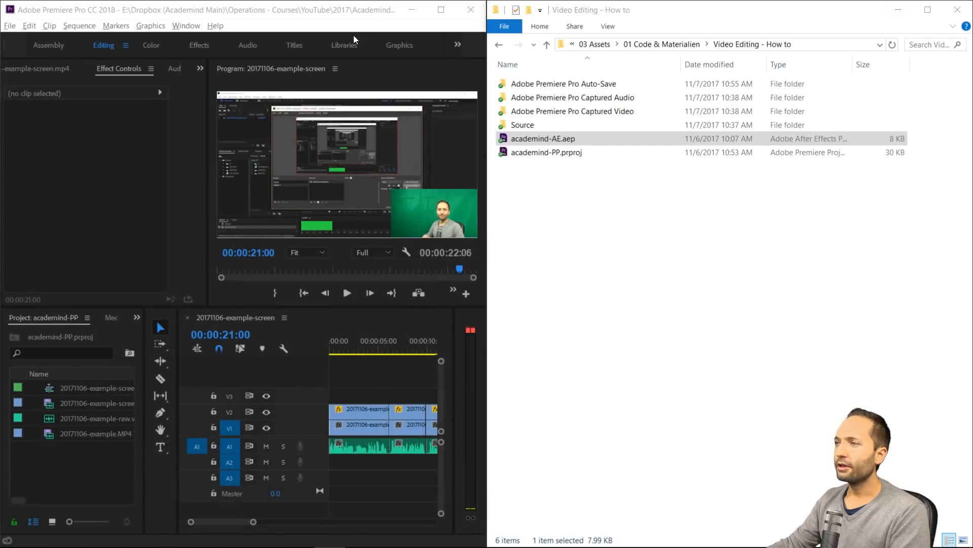
pyautogui.click(434, 15)
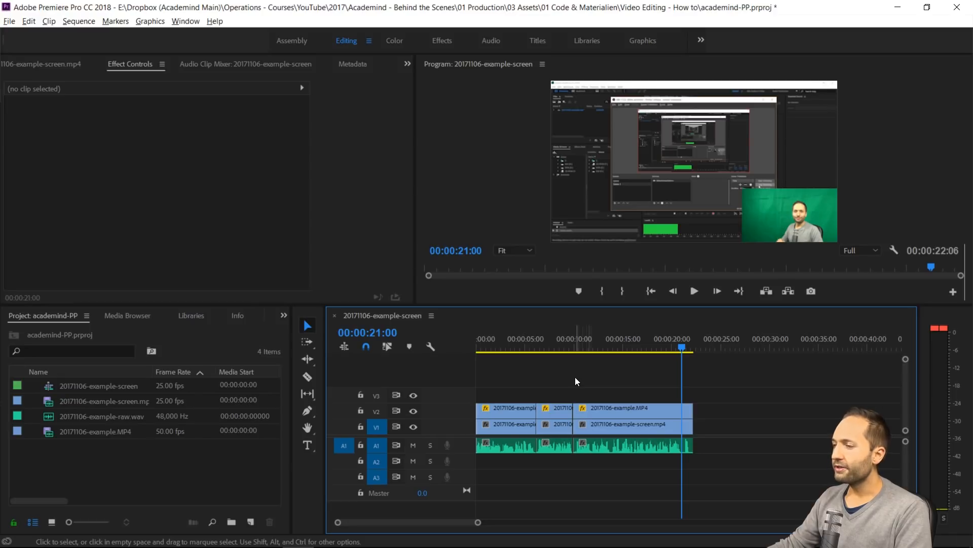
# Select all clips on V2, V1 and A1 from the sequence end backward with the Track Select Backward Tool
pyautogui.click(307, 344)
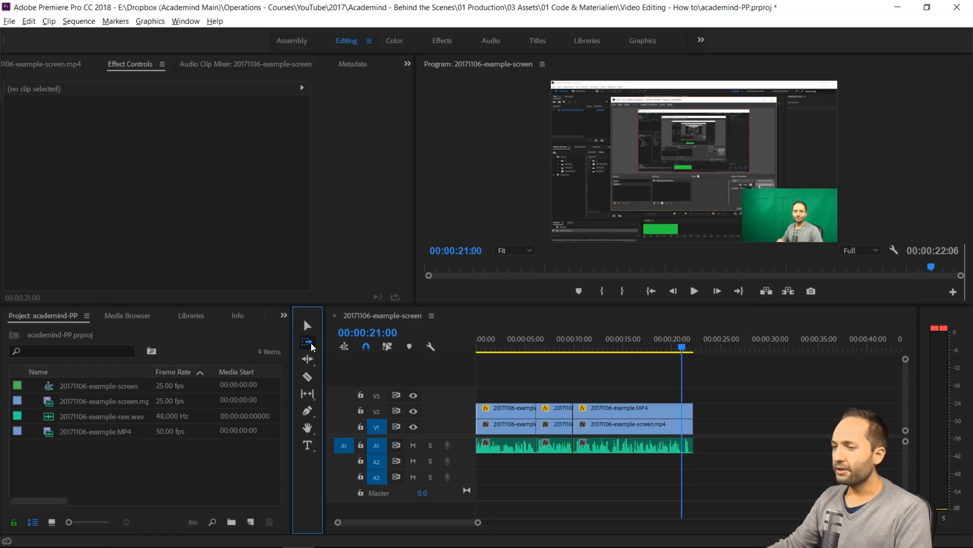
pyautogui.click(307, 342)
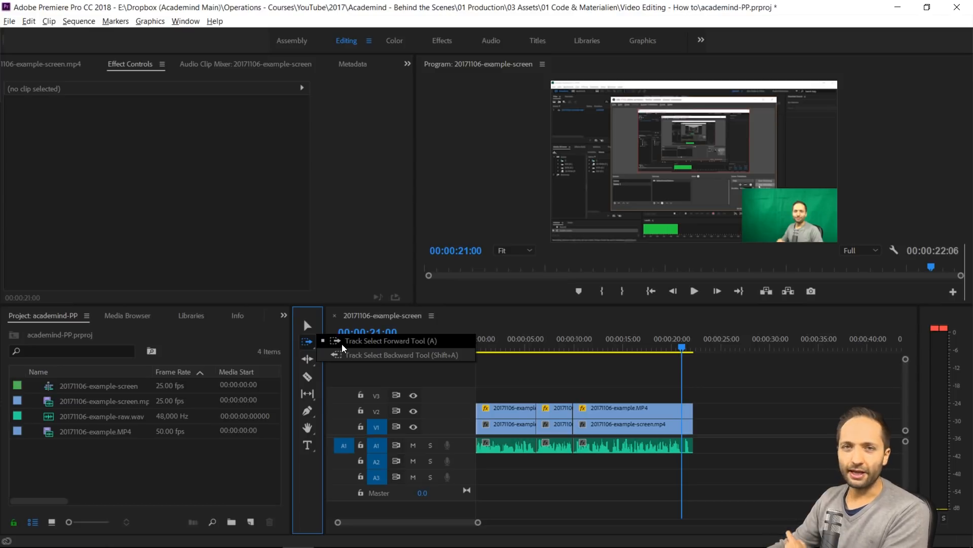
pyautogui.click(346, 356)
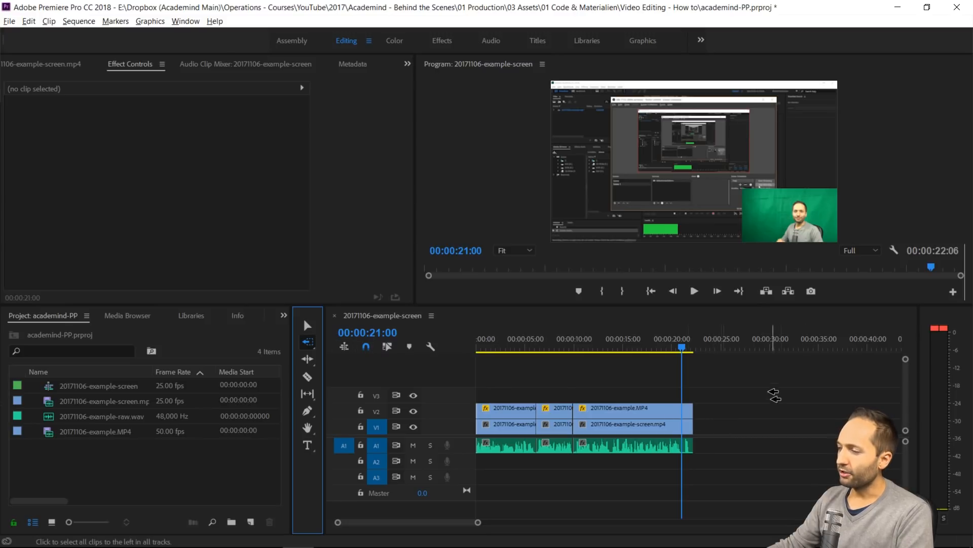
pyautogui.click(714, 420)
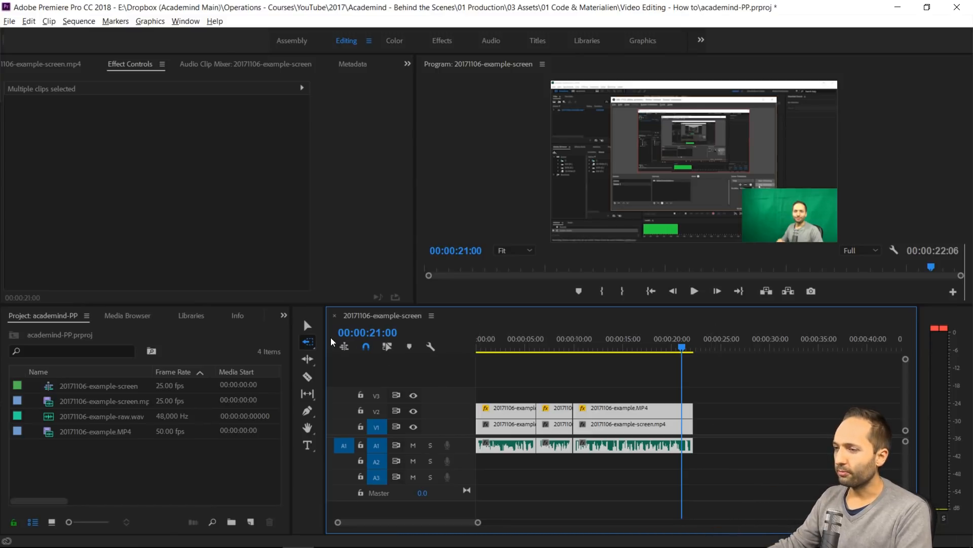
# Select only the V2 camera clips backward from the sequence end with the Track Select Backward Tool and replace them with an After Effects composition
pyautogui.click(309, 323)
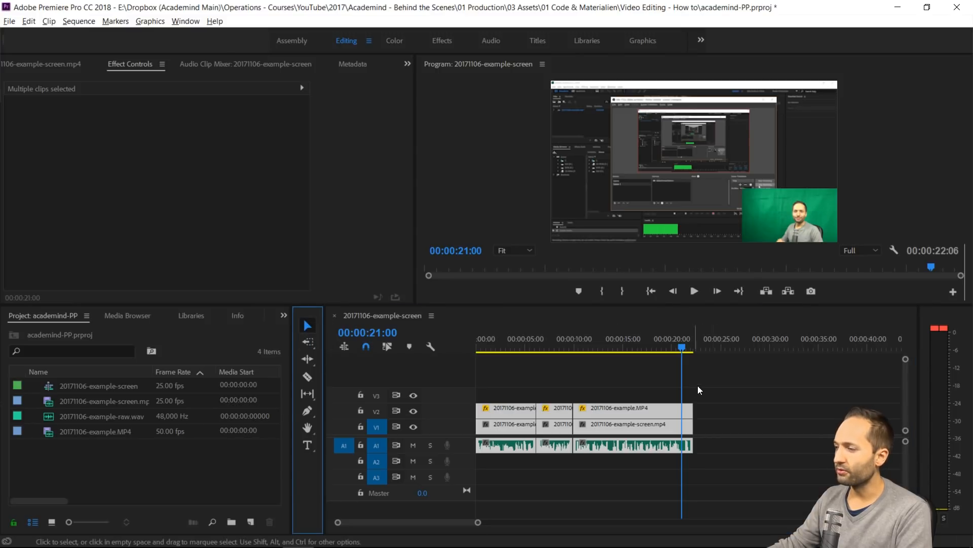
pyautogui.click(717, 398)
pyautogui.click(665, 409)
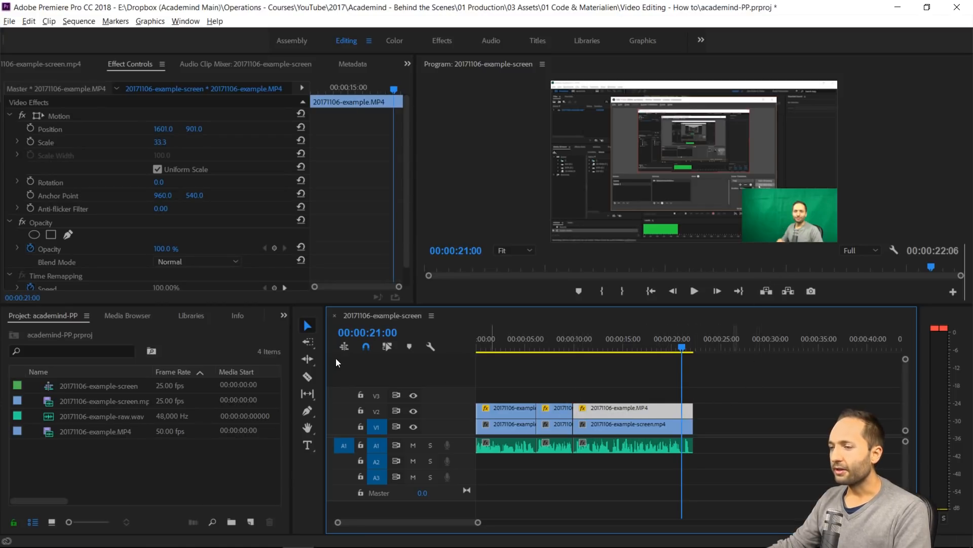
pyautogui.click(308, 343)
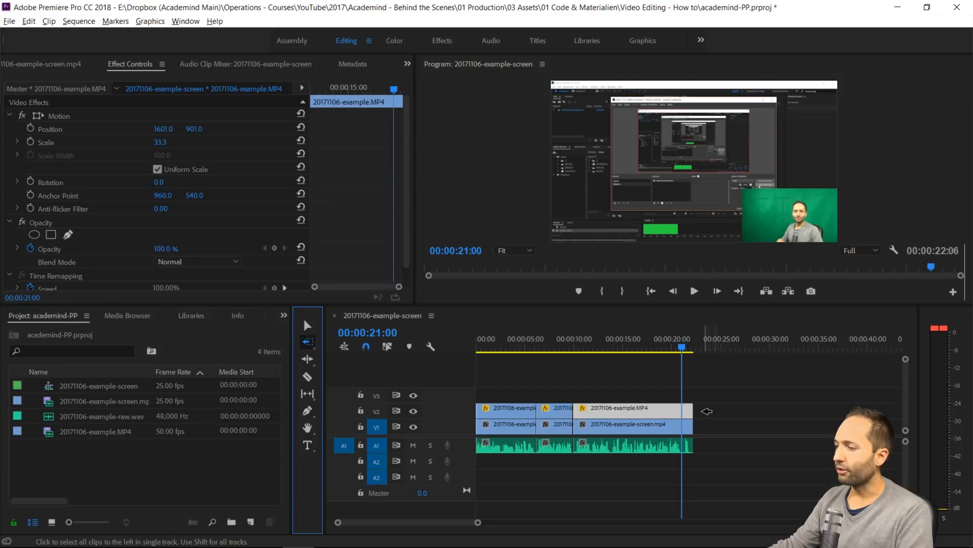
pyautogui.click(710, 409)
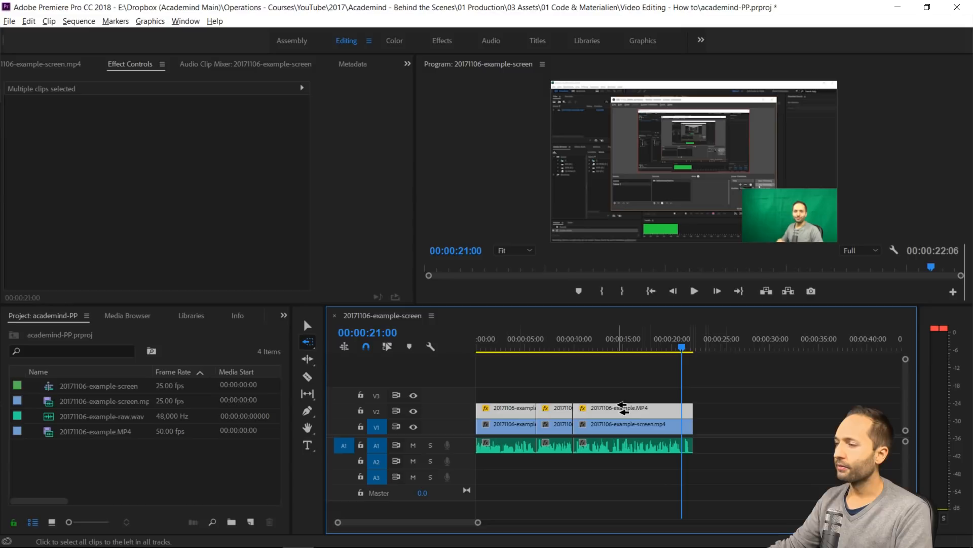
pyautogui.rightClick(653, 410)
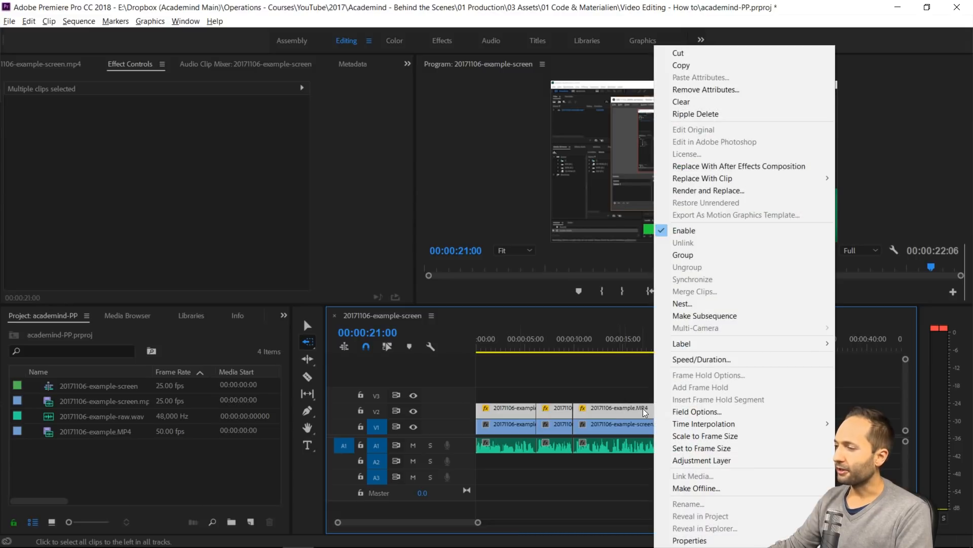
pyautogui.click(740, 166)
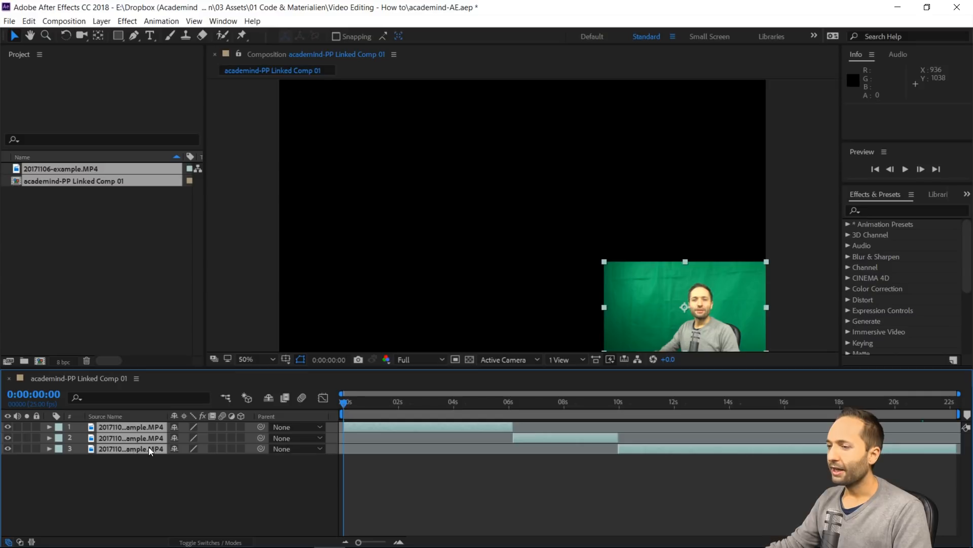
# Move the playhead to 0:00:01:21 in After Effects and apply the Keylight (1.2) effect to layer 1
pyautogui.moveTo(345, 402); pyautogui.dragTo(391, 410)
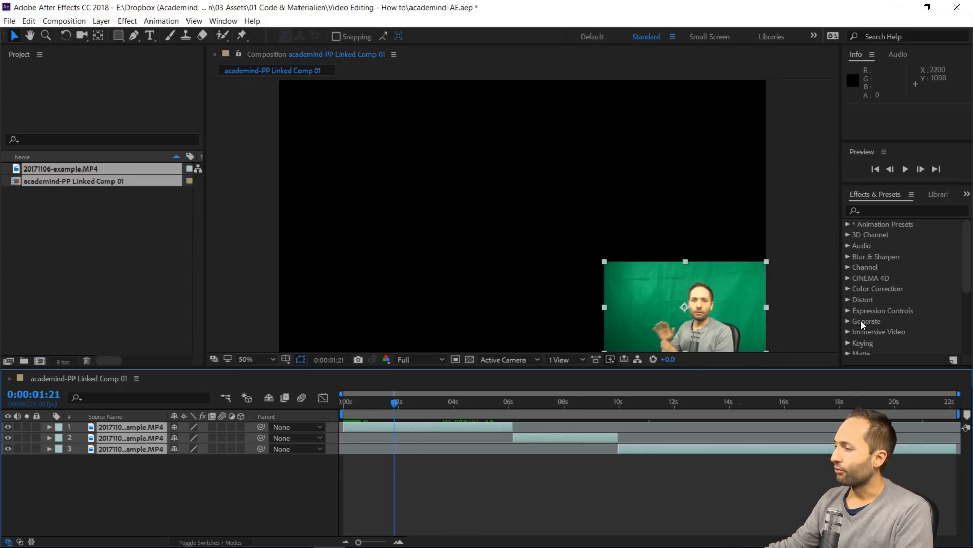
pyautogui.click(881, 210)
pyautogui.write('keyl')
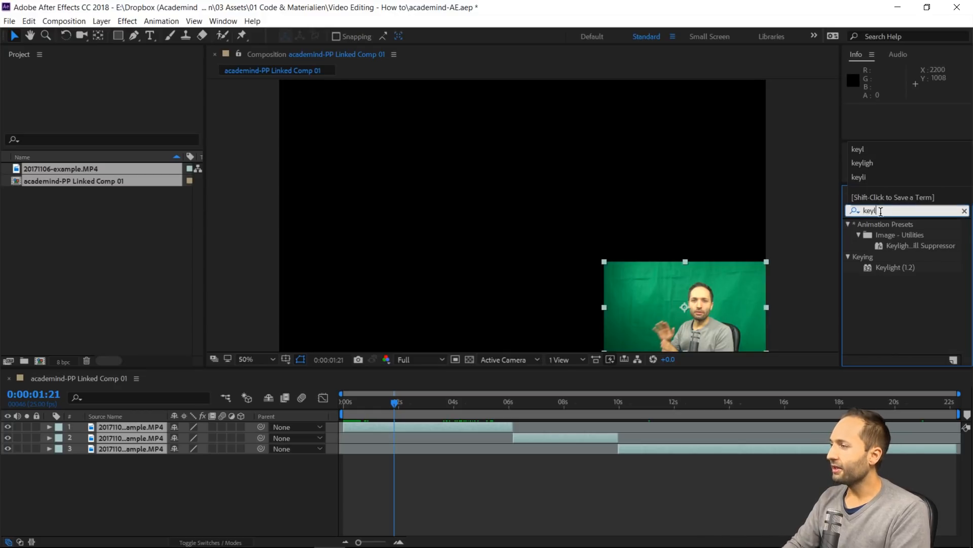
pyautogui.click(879, 268)
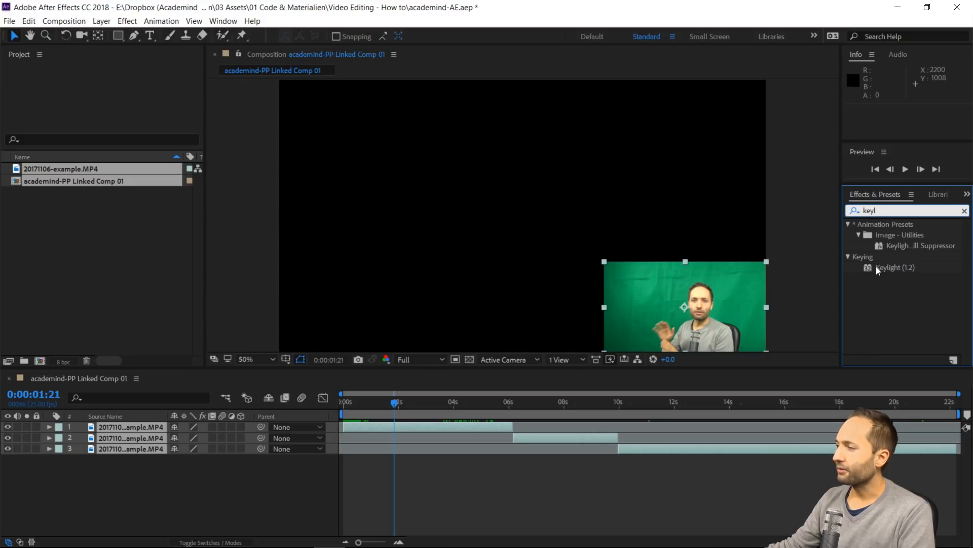
pyautogui.moveTo(868, 267); pyautogui.dragTo(117, 425)
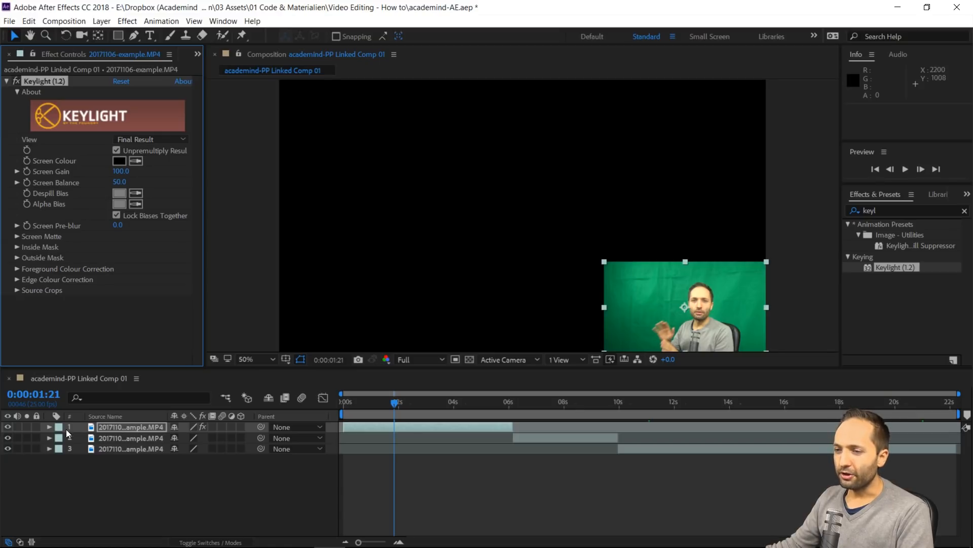
# Examine the Keylight (1.2) properties listed under layer 1's effects in the timeline and collapse them again
pyautogui.click(49, 427)
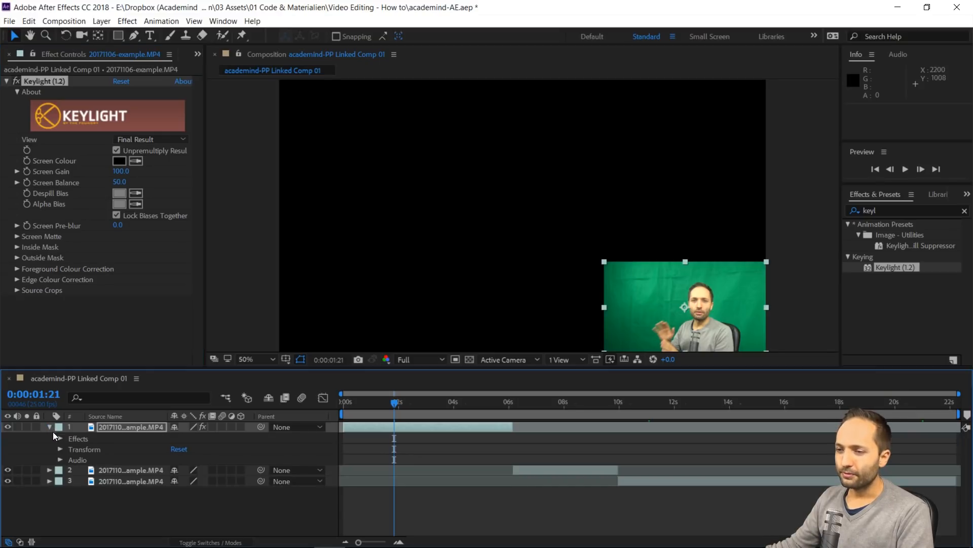
pyautogui.click(59, 438)
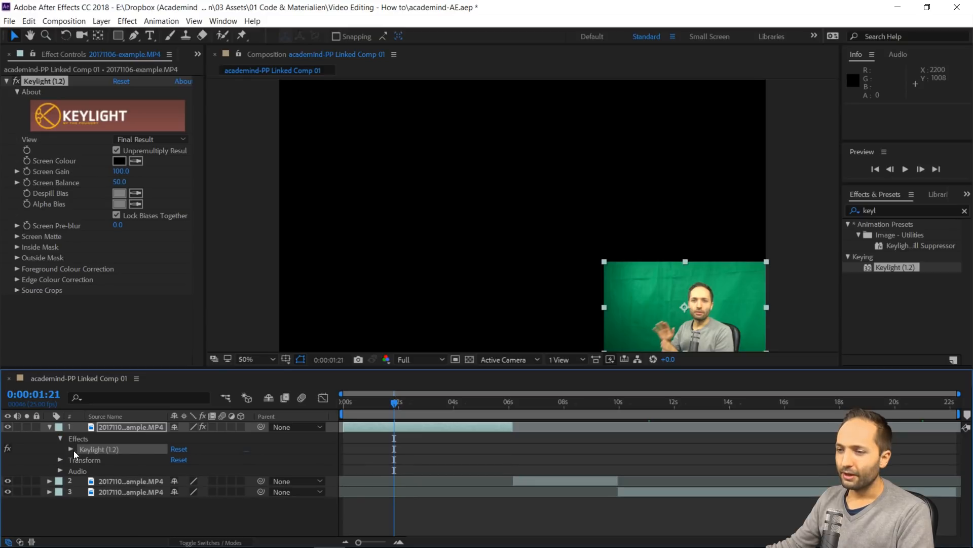
pyautogui.click(71, 449)
pyautogui.scroll(1, 77, 455)
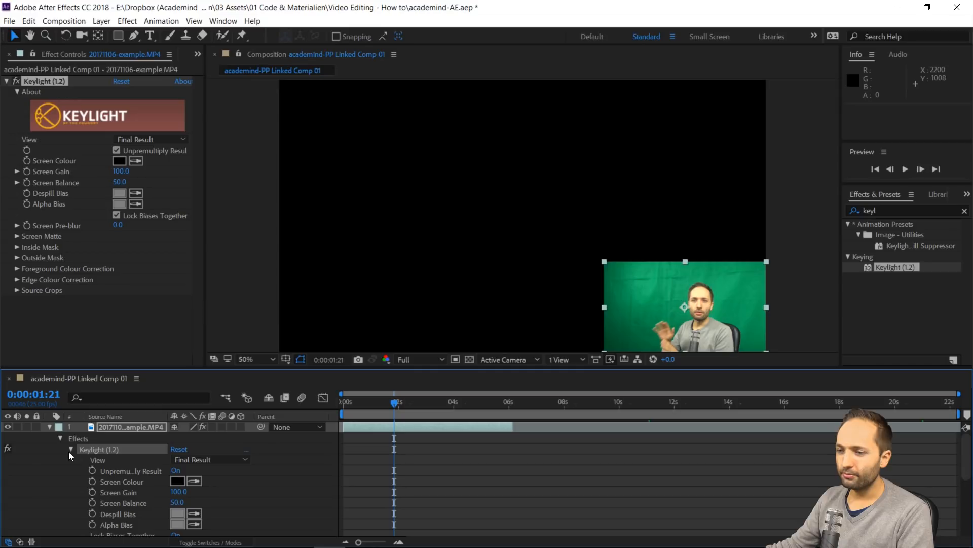
pyautogui.click(72, 449)
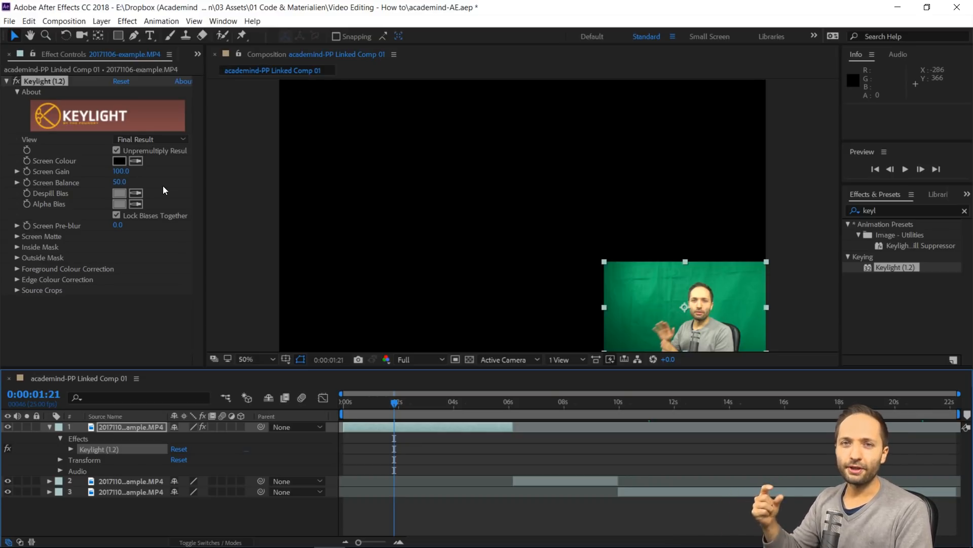
# Sample the green backdrop beside the presenter's head as Keylight's Screen Colour and set the effect's View to Screen Matte
pyautogui.click(136, 161)
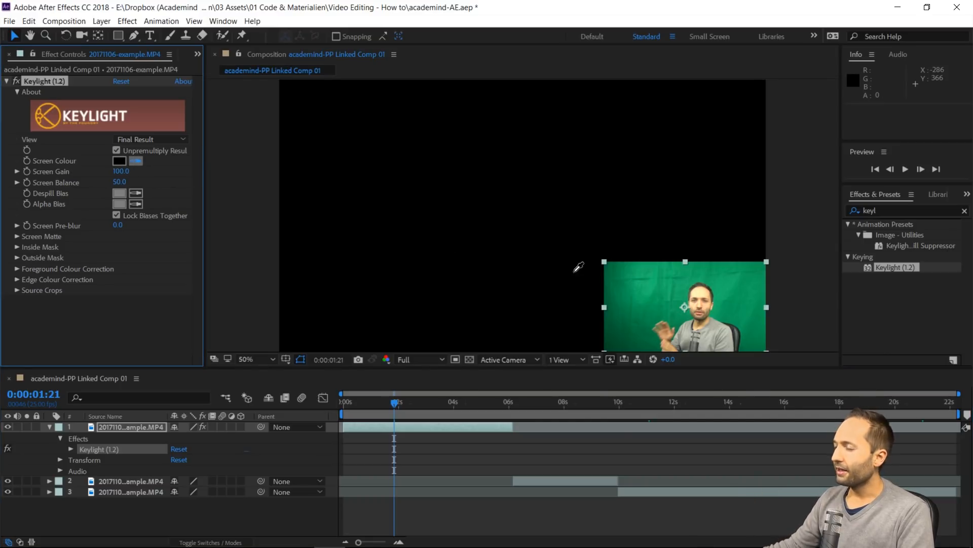
pyautogui.click(682, 313)
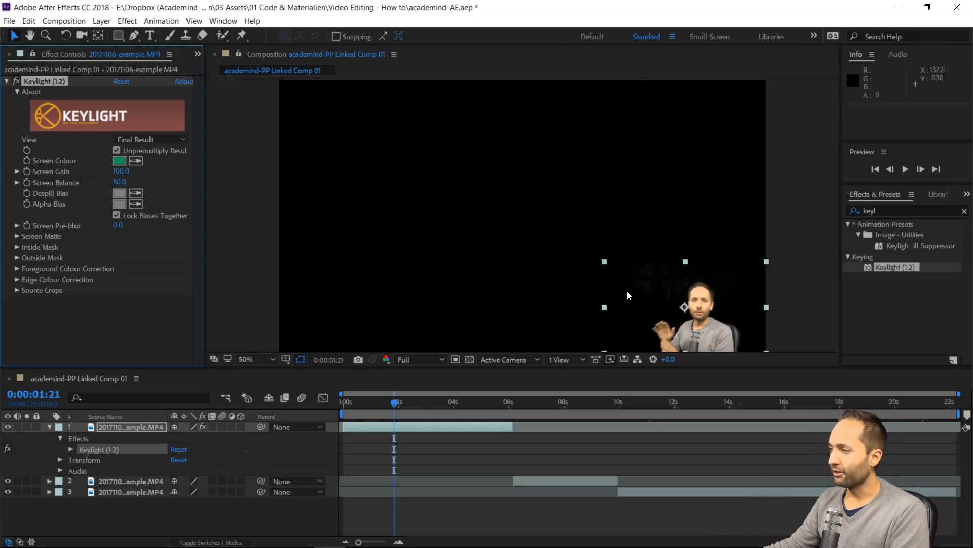
pyautogui.scroll(1, 628, 296)
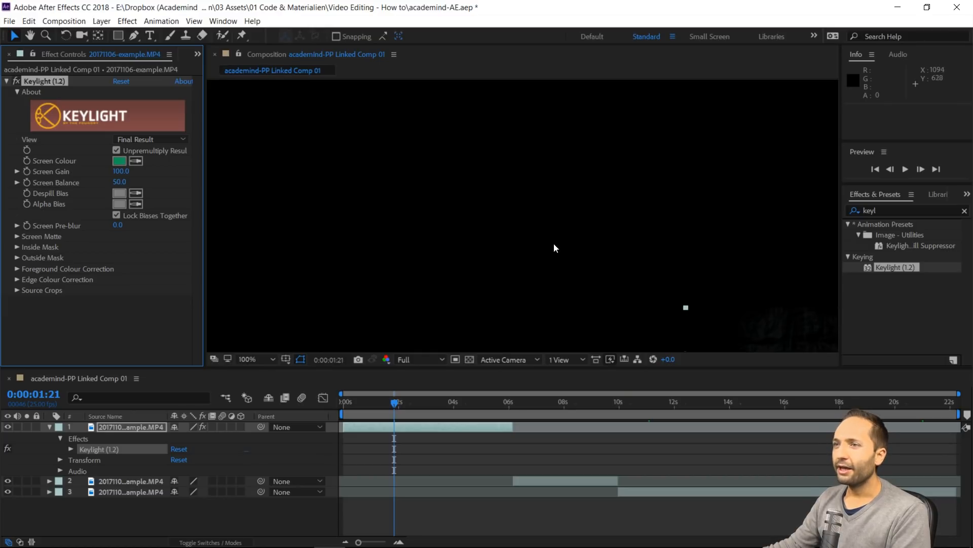
pyautogui.click(30, 36)
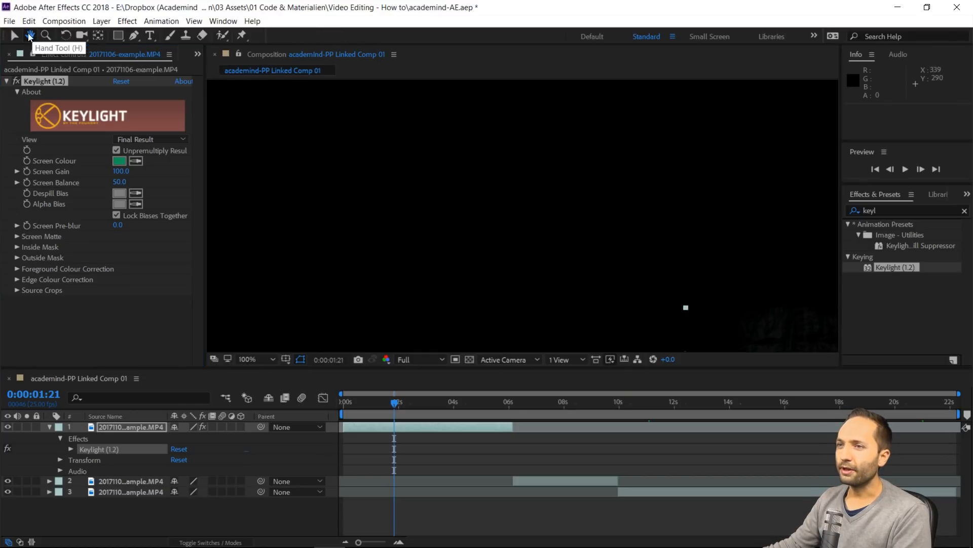
pyautogui.moveTo(740, 268); pyautogui.dragTo(589, 161)
pyautogui.moveTo(695, 262); pyautogui.dragTo(638, 215)
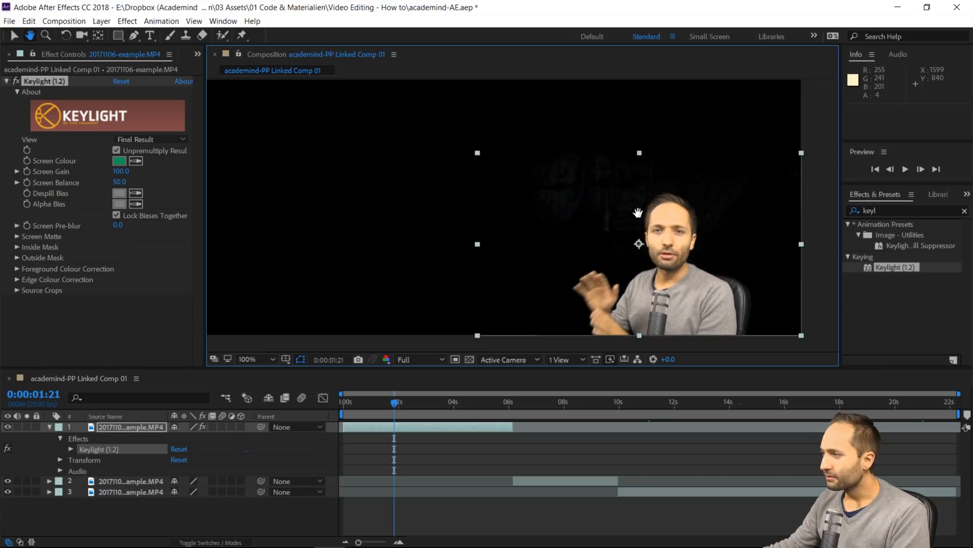
pyautogui.click(15, 35)
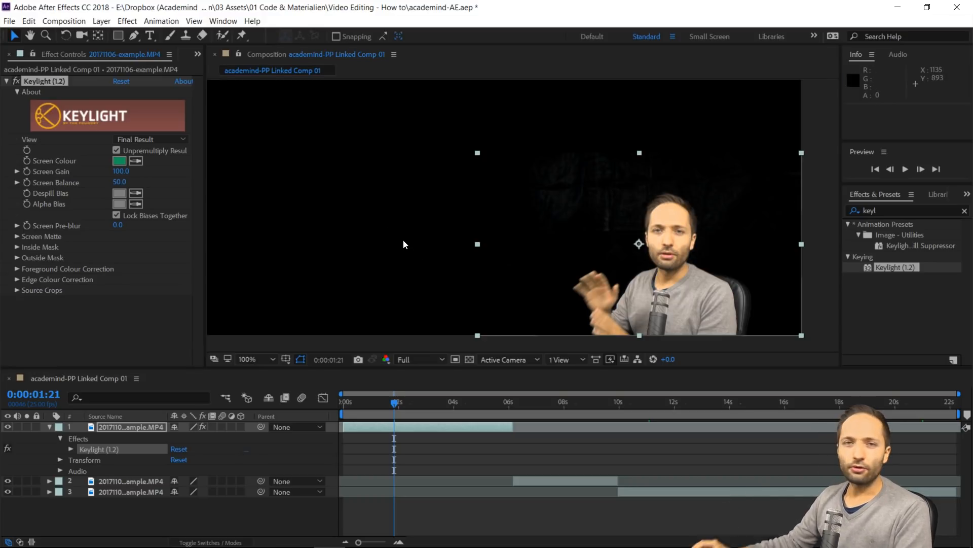
pyautogui.click(183, 142)
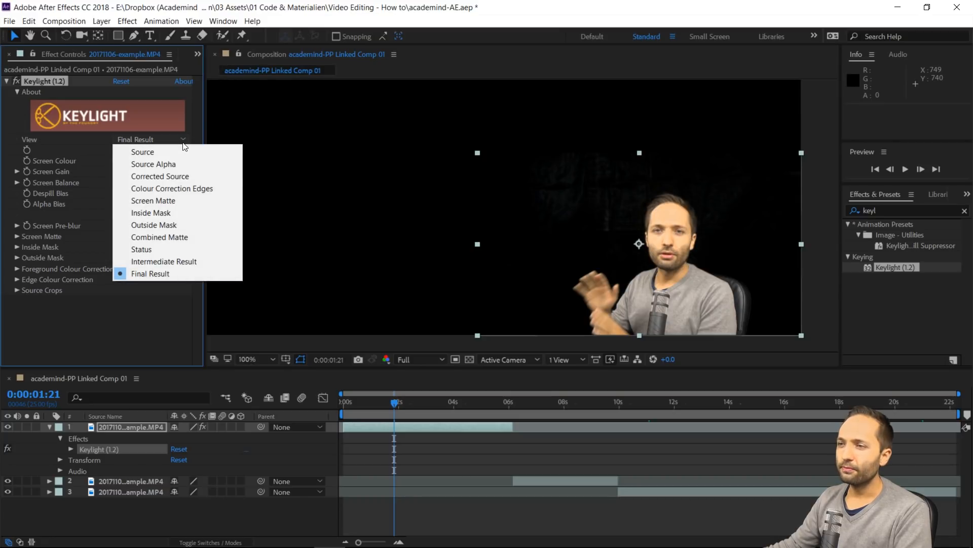
pyautogui.click(160, 202)
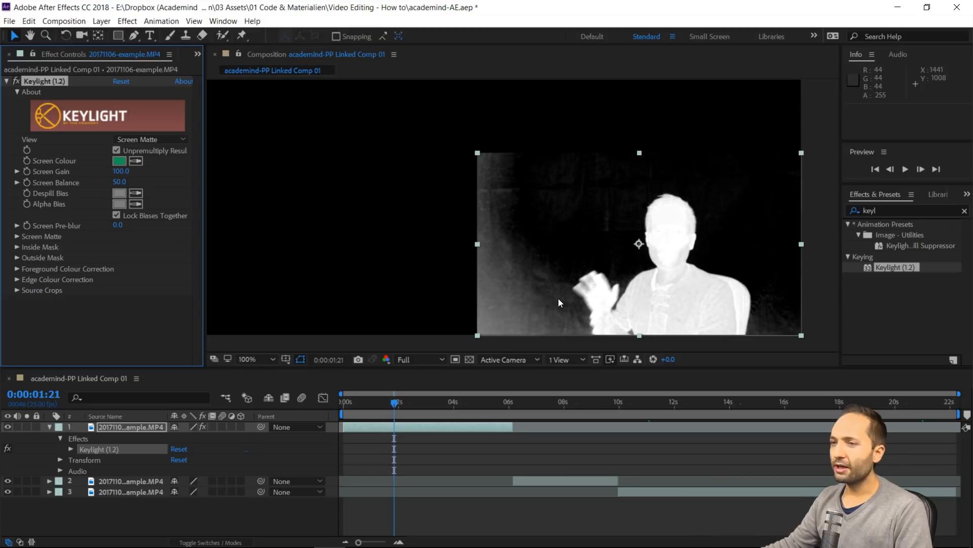
# Set the Screen Matte values of Keylight on layer 1 to Clip Black 50 and Clip White 70
pyautogui.click(16, 237)
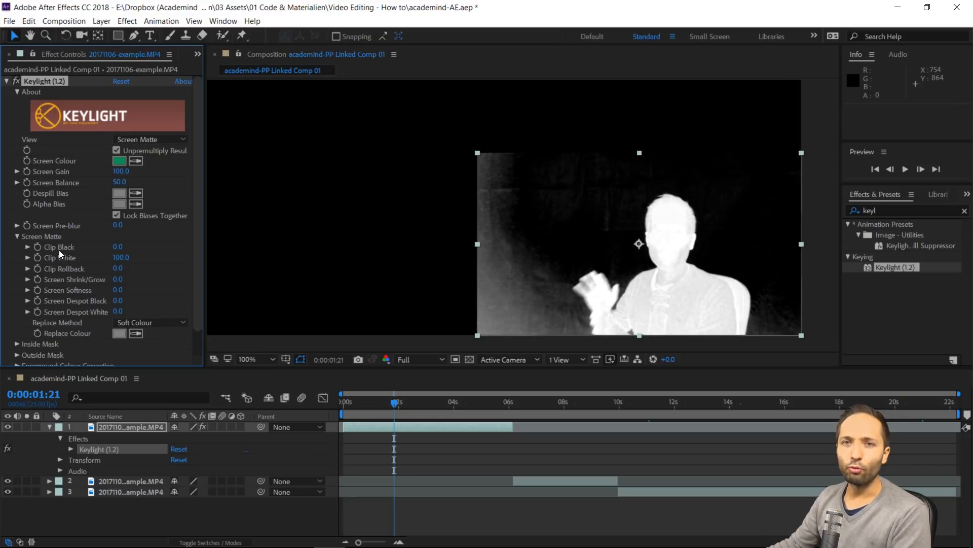
pyautogui.click(117, 247)
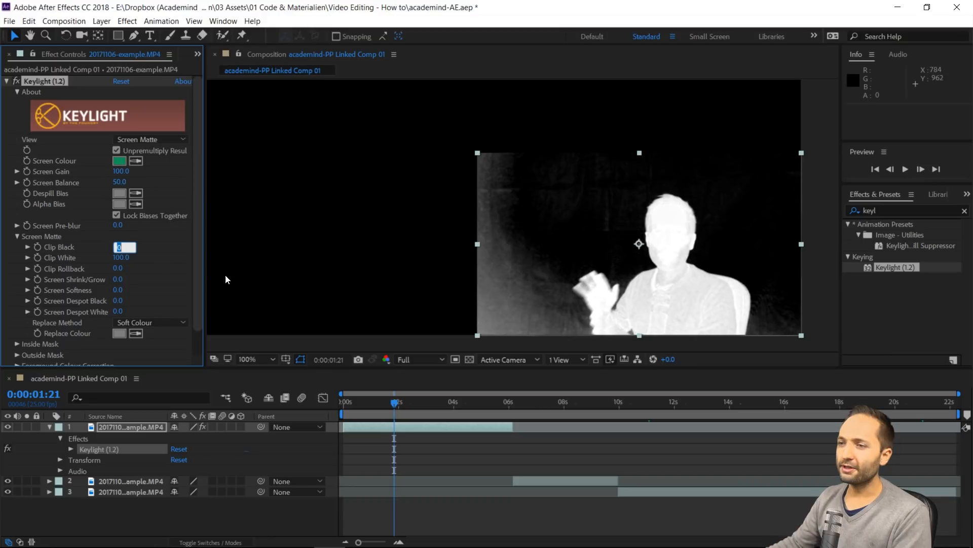
pyautogui.write('50')
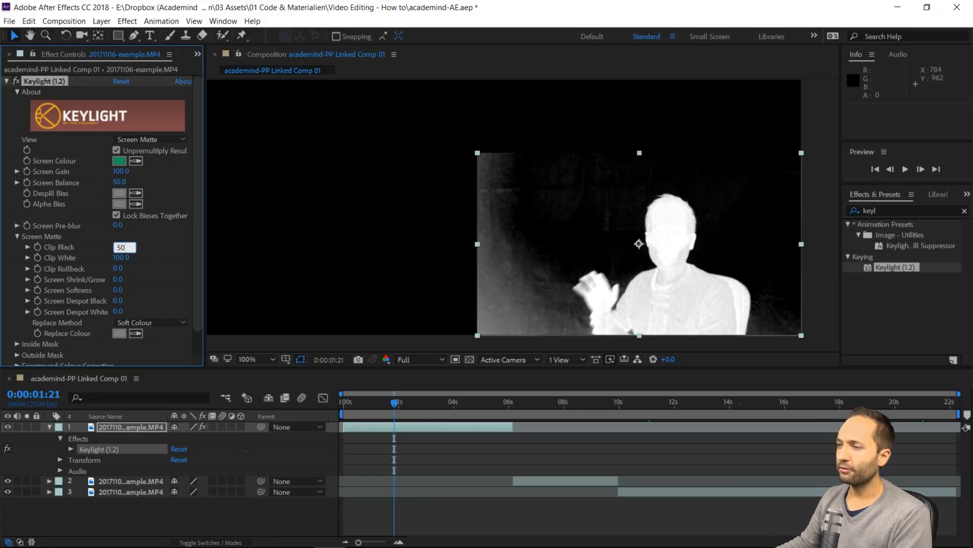
pyautogui.press('Return')
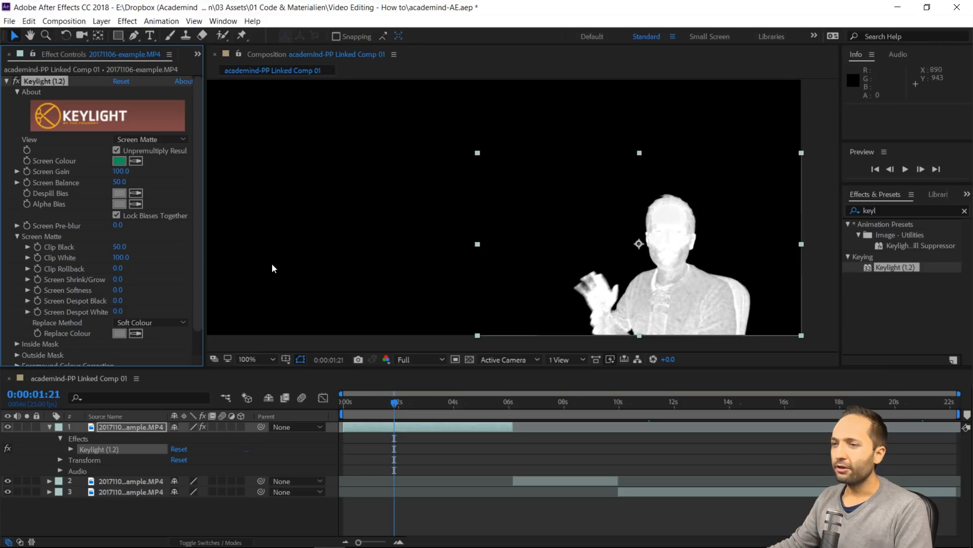
pyautogui.click(122, 257)
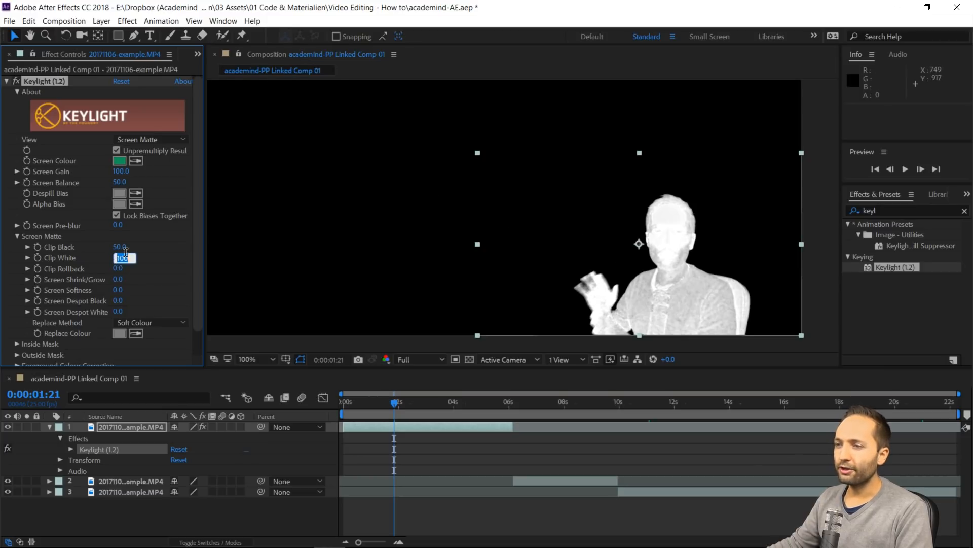
pyautogui.write('70')
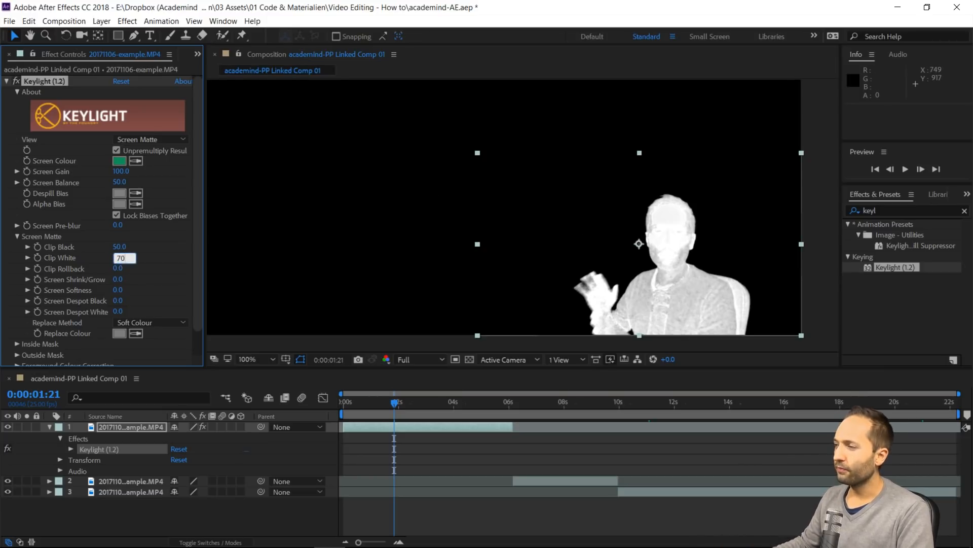
pyautogui.press('Return')
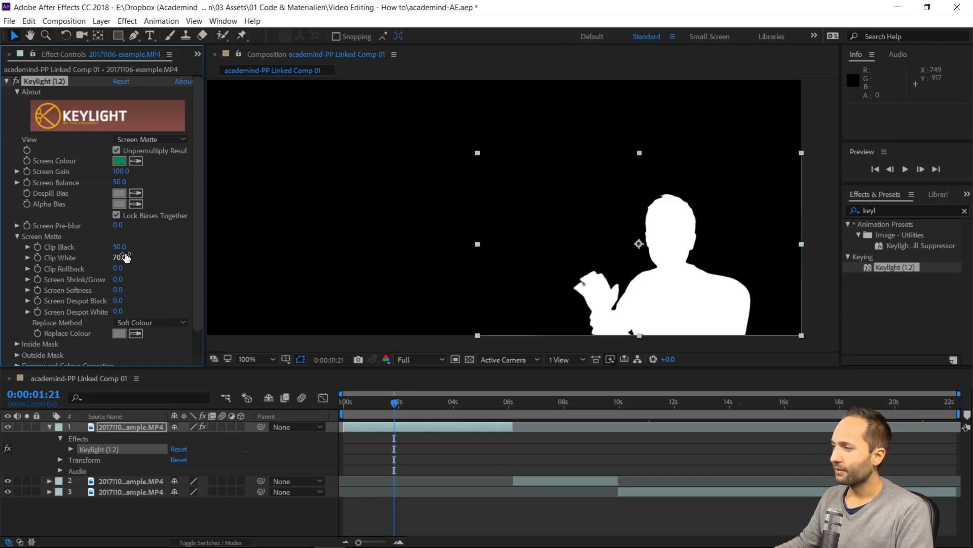
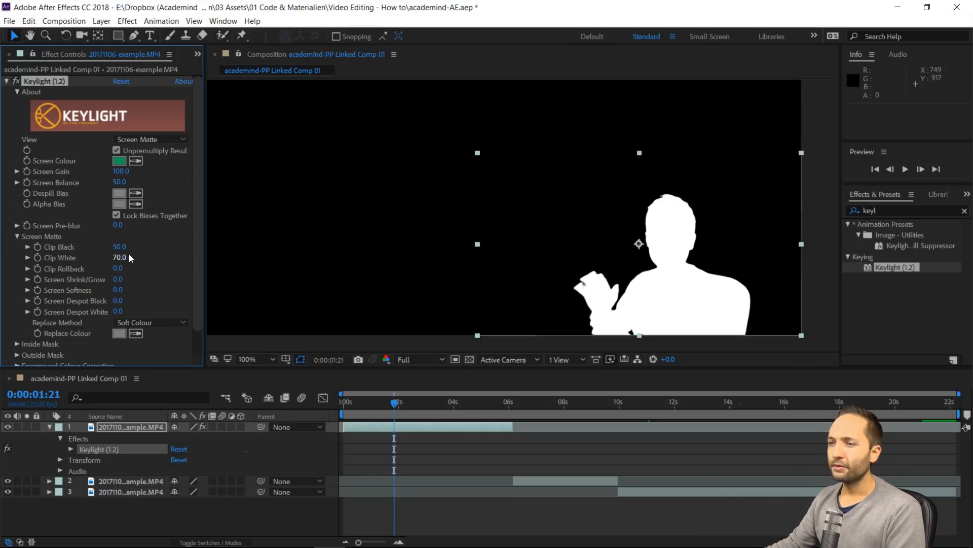
# Set Keylight's Screen Softness to 0.6 and Screen Despot White to 2.0 on layer 1
pyautogui.click(118, 293)
pyautogui.write('0.6')
pyautogui.press('Return')
pyautogui.click(115, 312)
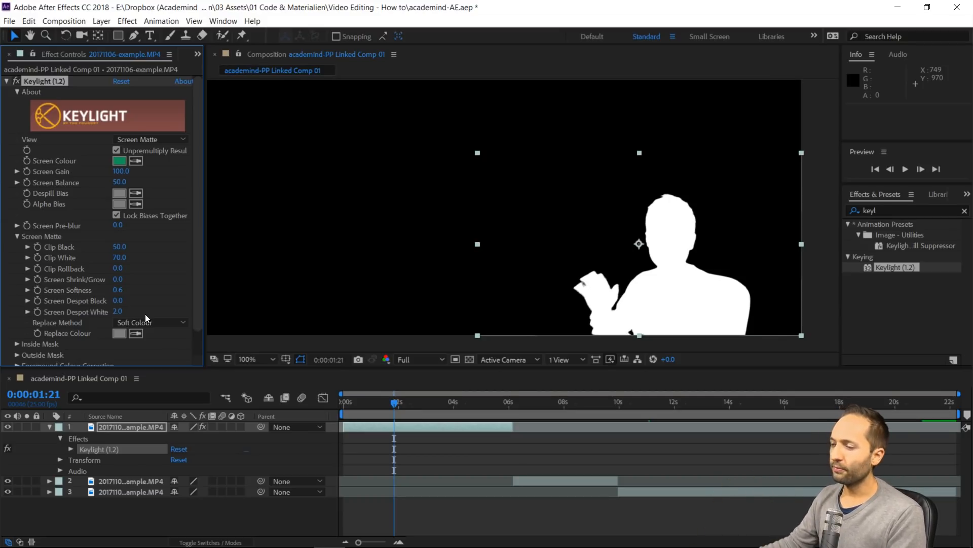
# Preview the screen matte in motion, starting from 0:00:01:09
pyautogui.moveTo(394, 402); pyautogui.dragTo(380, 403)
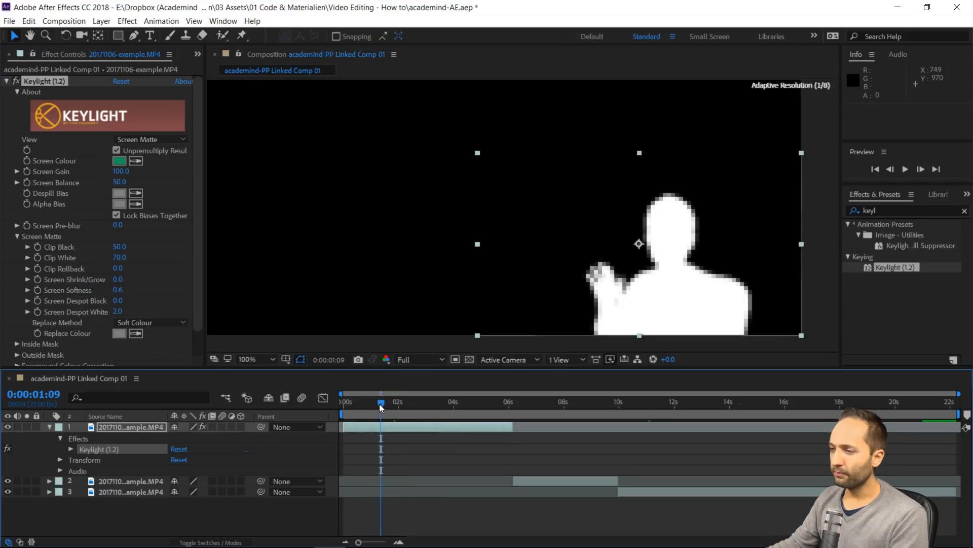
pyautogui.press('space')
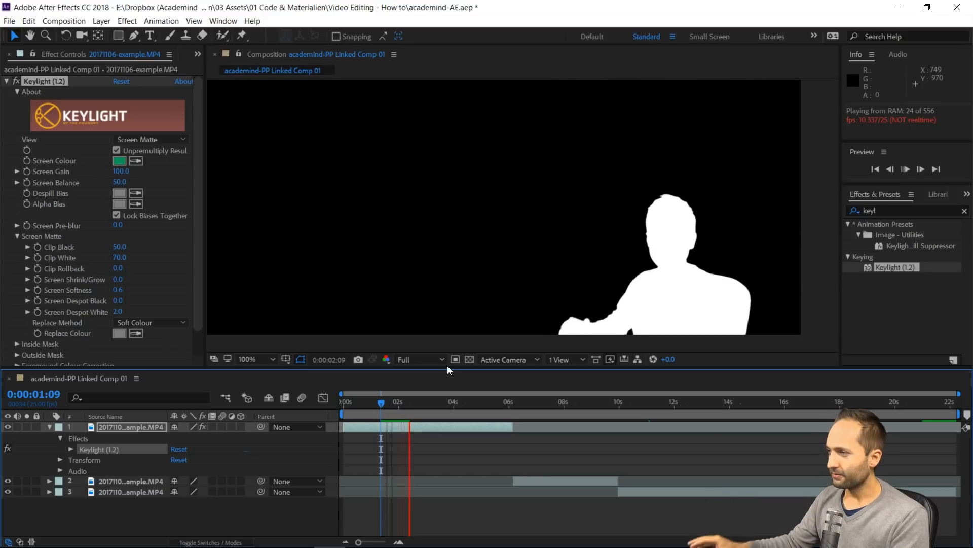
pyautogui.press('space')
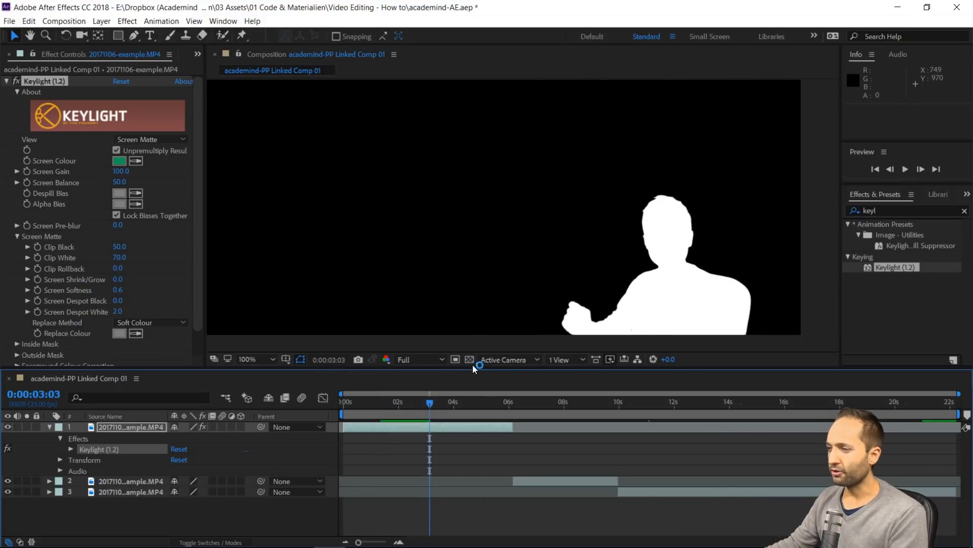
# Set Keylight's View to Final Result and preview the keyed footage from 0:00:00:10
pyautogui.click(183, 140)
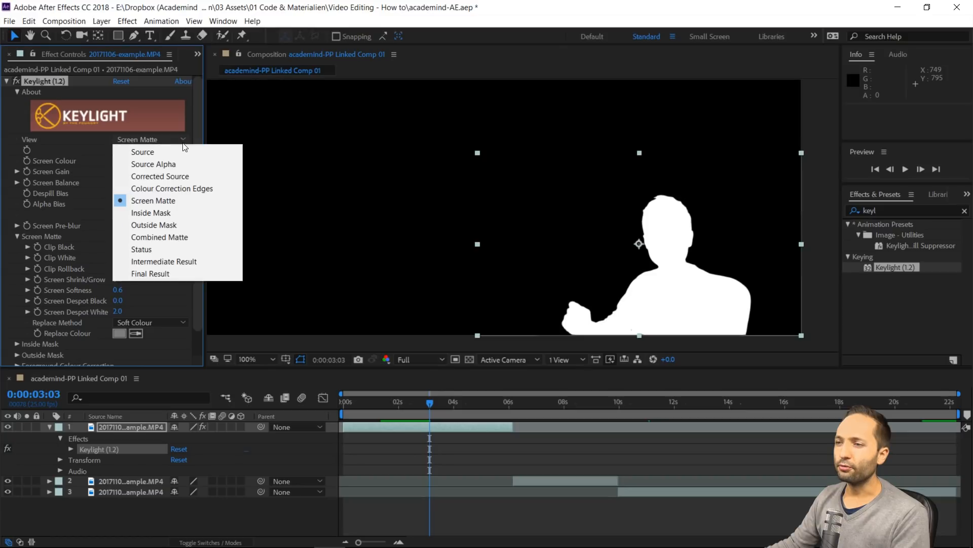
pyautogui.click(158, 273)
pyautogui.moveTo(424, 401); pyautogui.dragTo(355, 406)
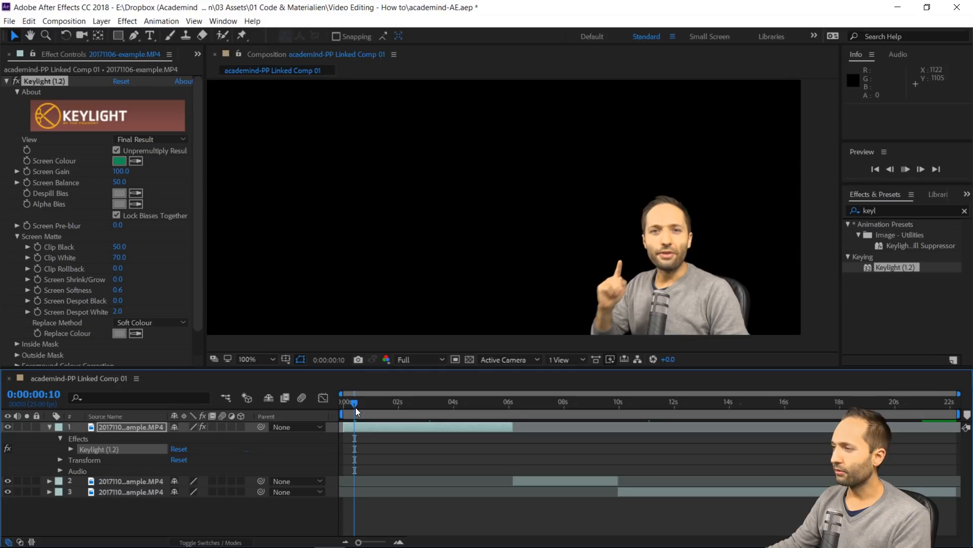
pyautogui.press('space')
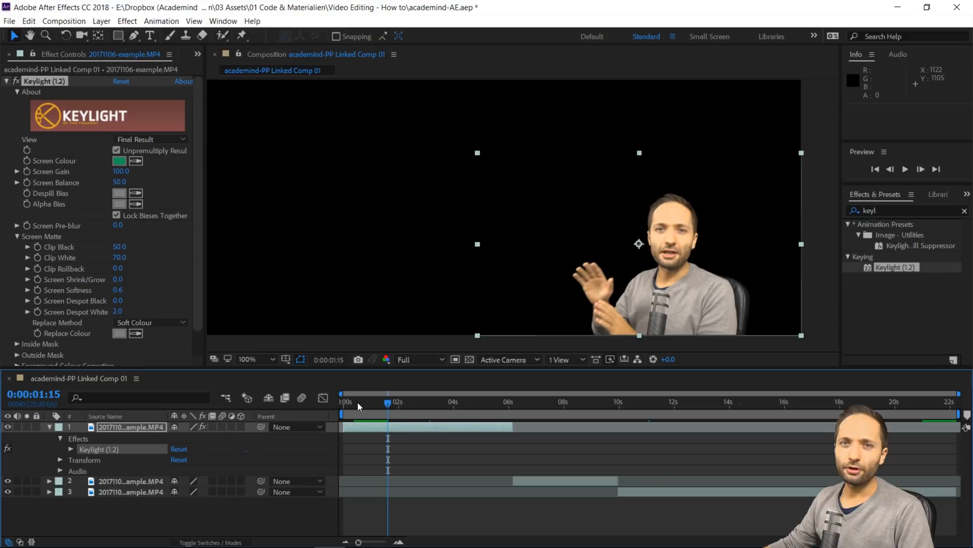
# Create a white 1920 x 1080 px solid layer and place it directly beneath the keyed camera clip
pyautogui.click(97, 23)
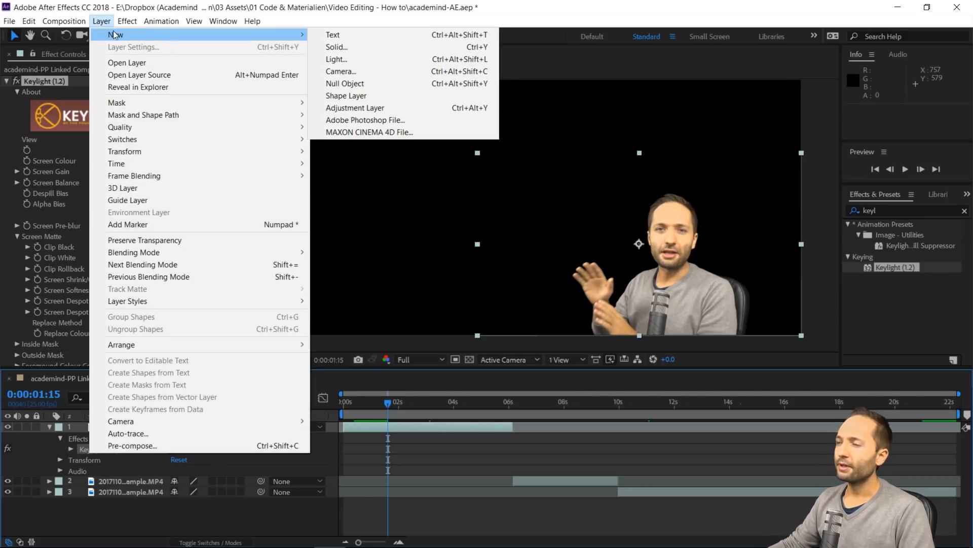
pyautogui.click(336, 47)
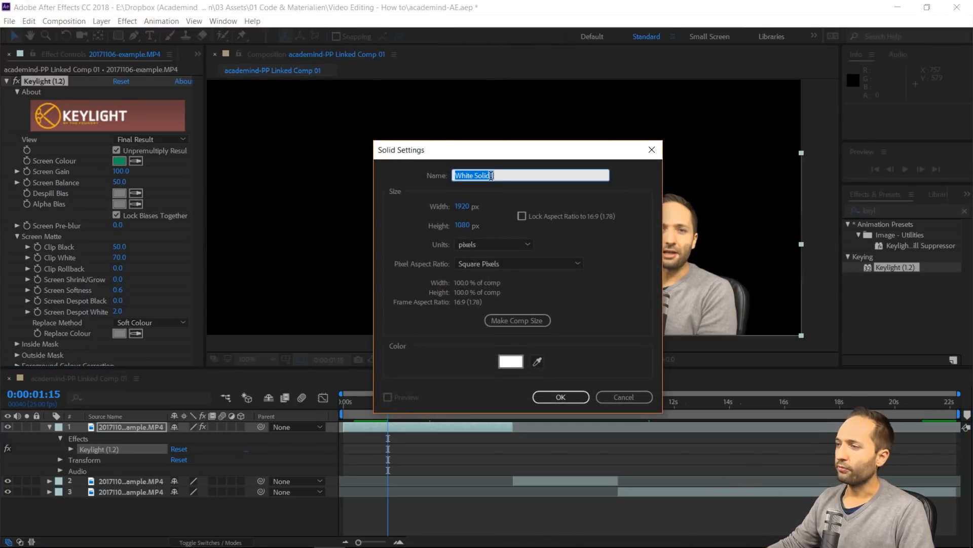
pyautogui.click(506, 363)
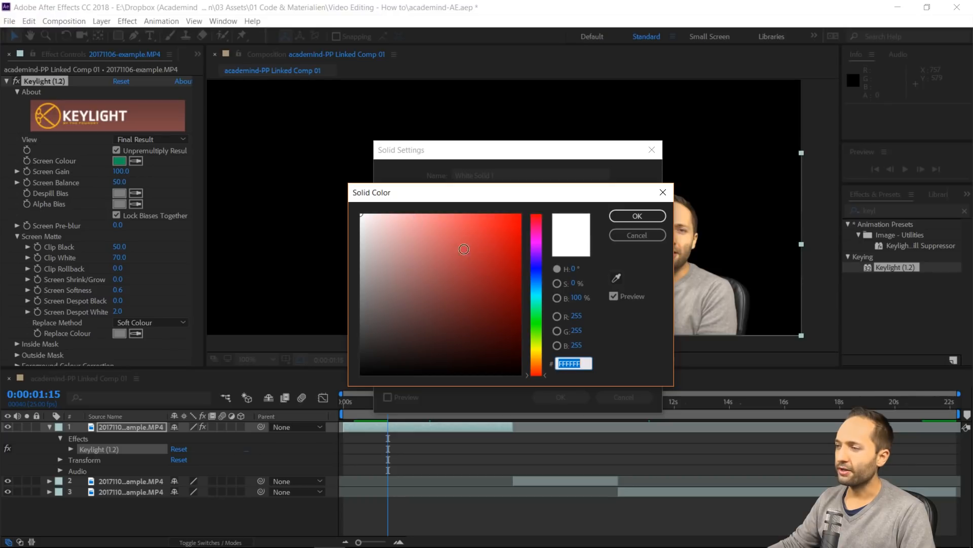
pyautogui.click(663, 192)
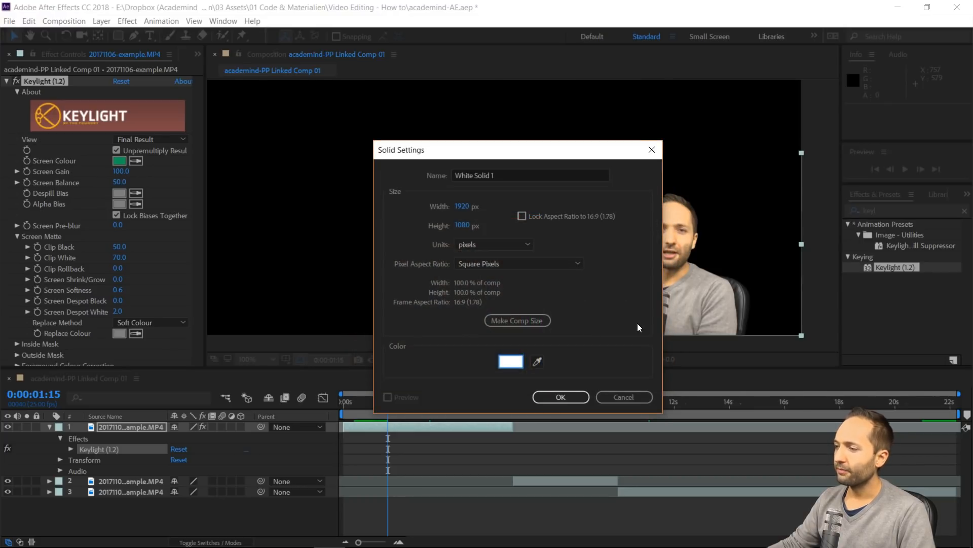
pyautogui.click(563, 396)
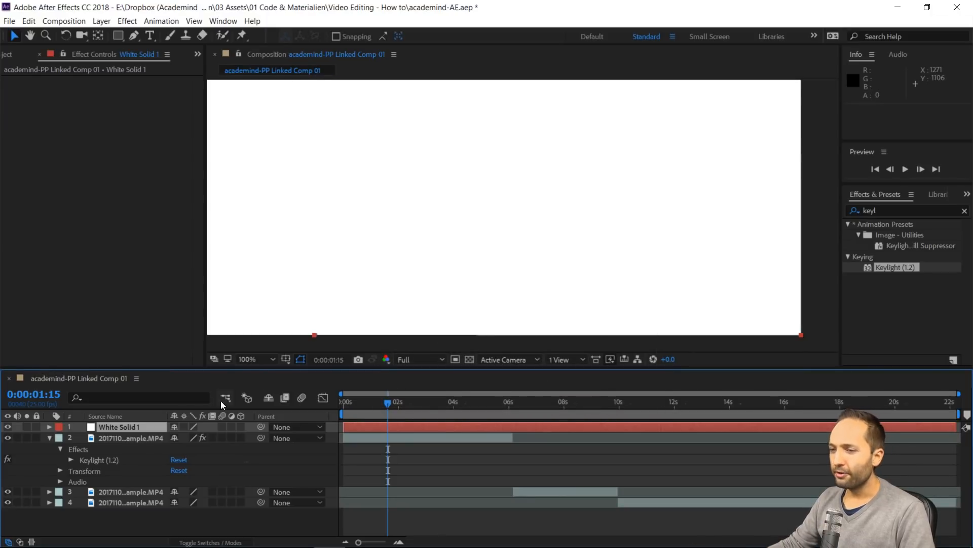
pyautogui.moveTo(144, 425); pyautogui.dragTo(133, 451)
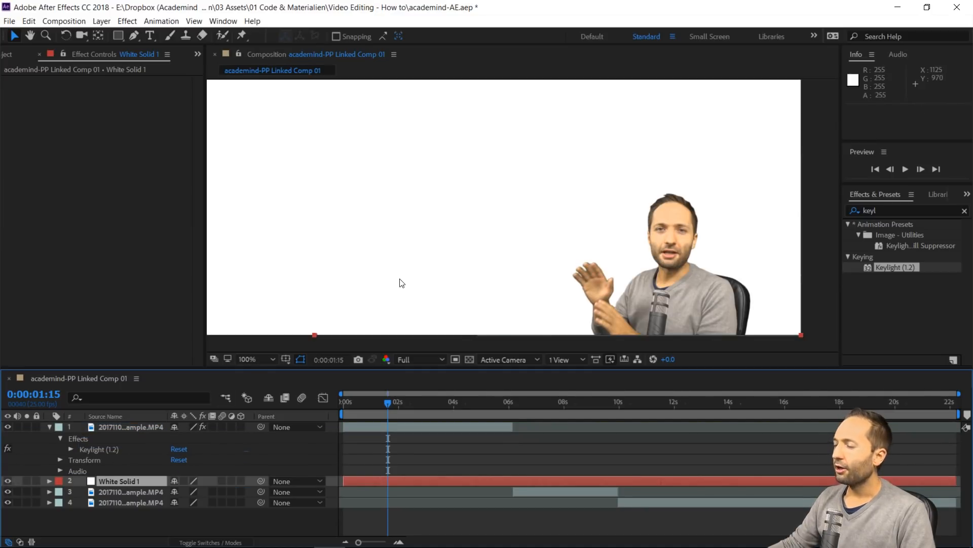
# Inspect the key's edges against the white background and preview the composition from 0:00:01:15
pyautogui.scroll(-2, 400, 280)
pyautogui.scroll(2, 479, 233)
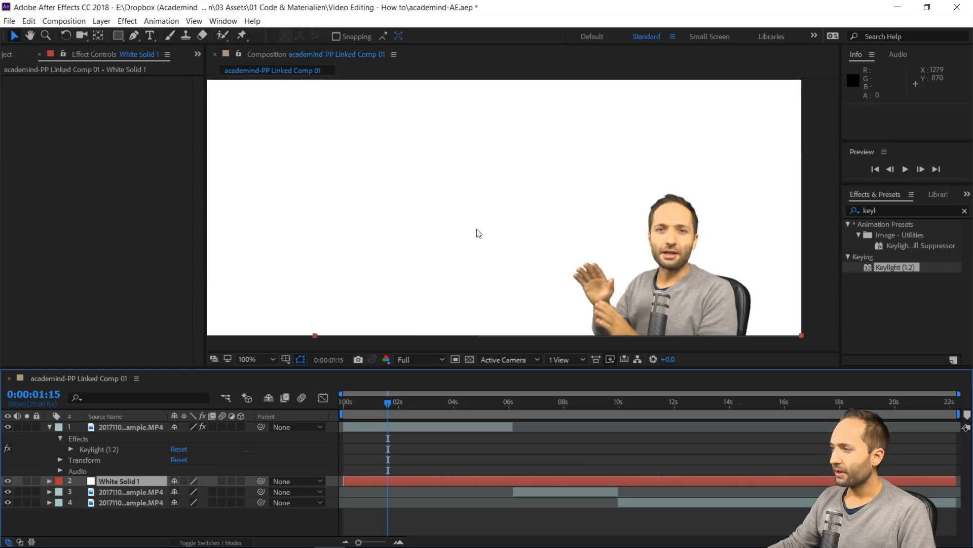
pyautogui.press('space')
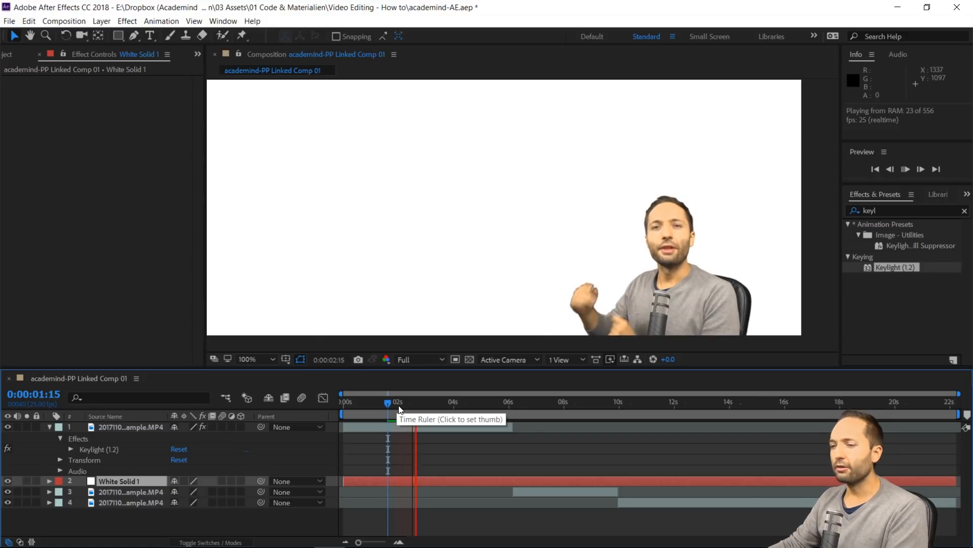
pyautogui.press('space')
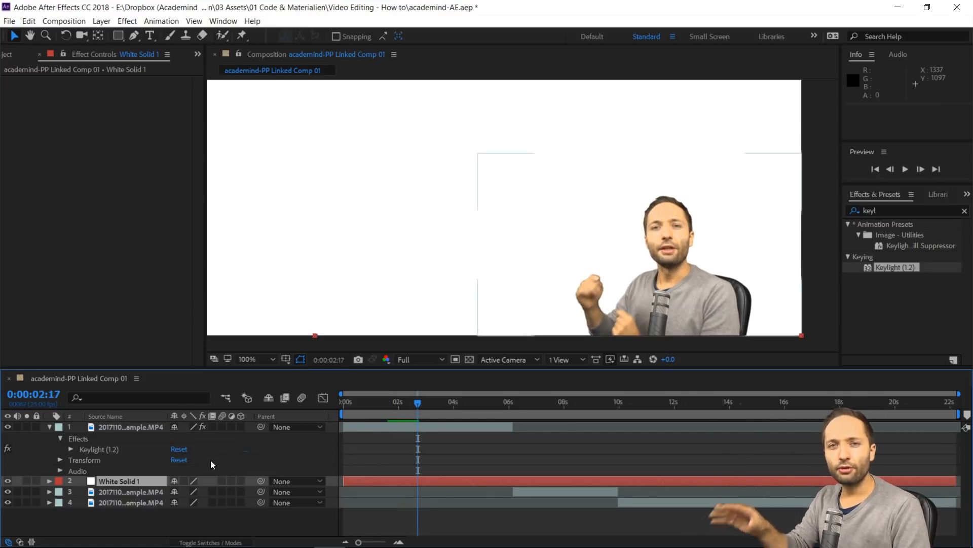
# Delete the white solid layer from the composition
pyautogui.click(144, 490)
pyautogui.click(135, 480)
pyautogui.press('Delete')
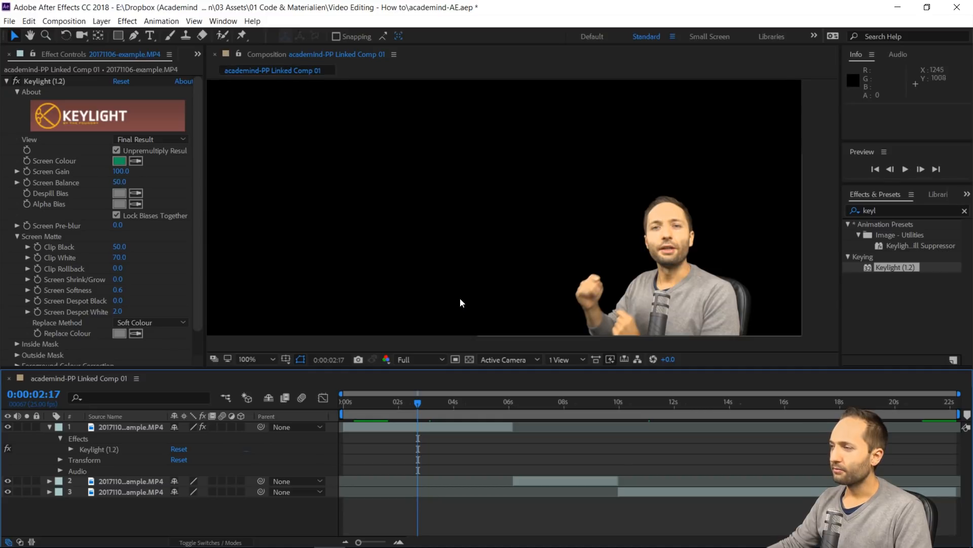
# Copy the Keylight (1.2) effect from layer 1 onto layers 2 and 3, and check the key at 0:00:07:06 and 0:00:10:23
pyautogui.click(278, 436)
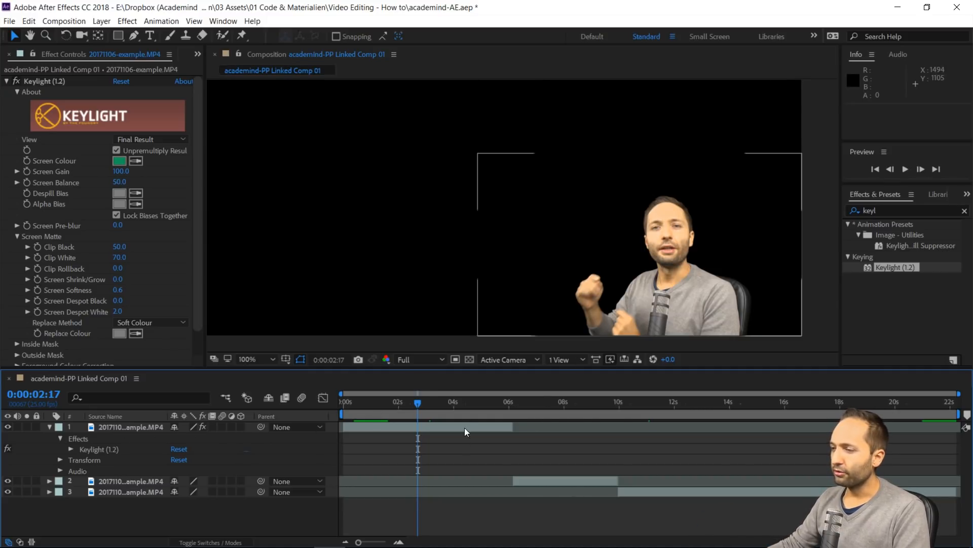
pyautogui.moveTo(418, 398); pyautogui.dragTo(543, 421)
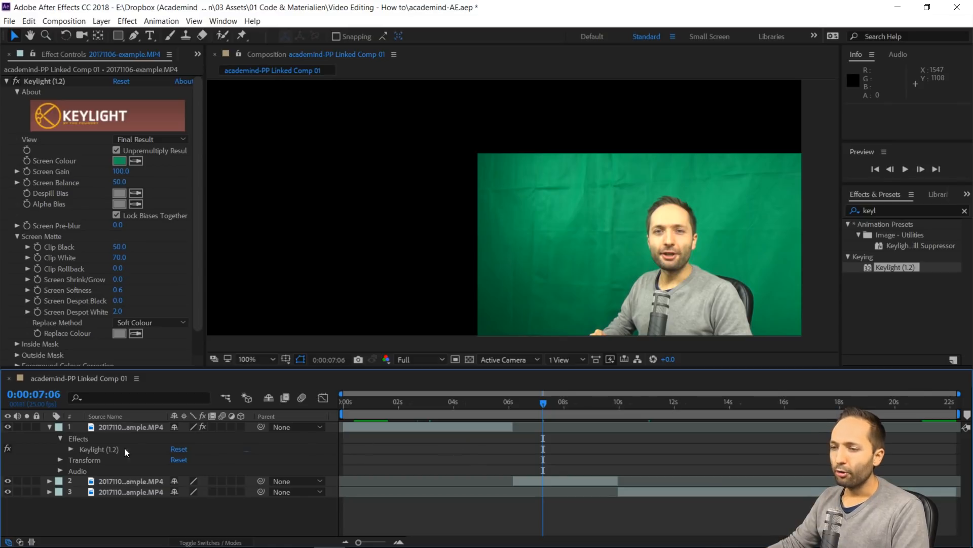
pyautogui.click(104, 451)
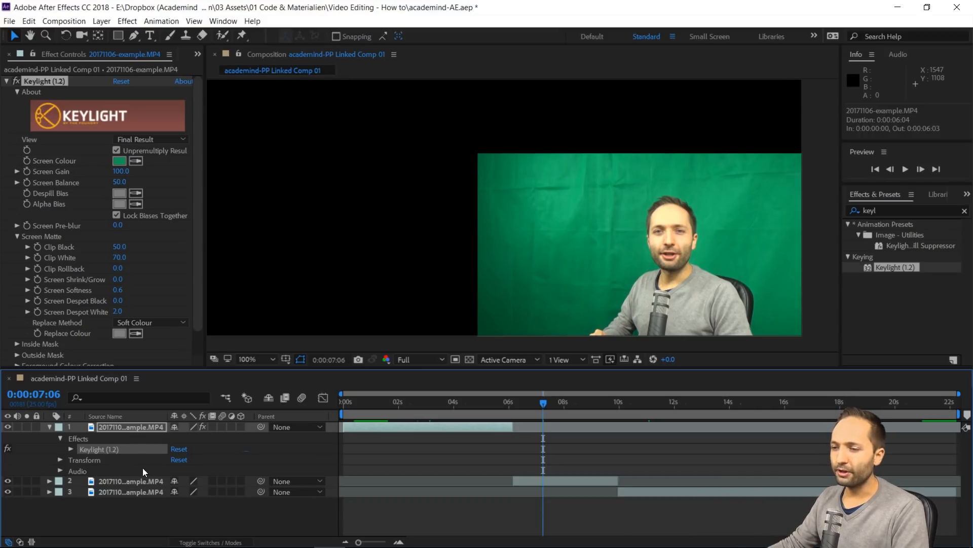
pyautogui.click(141, 483)
pyautogui.keyDown('shift'); pyautogui.click(143, 492); pyautogui.keyUp('shift')
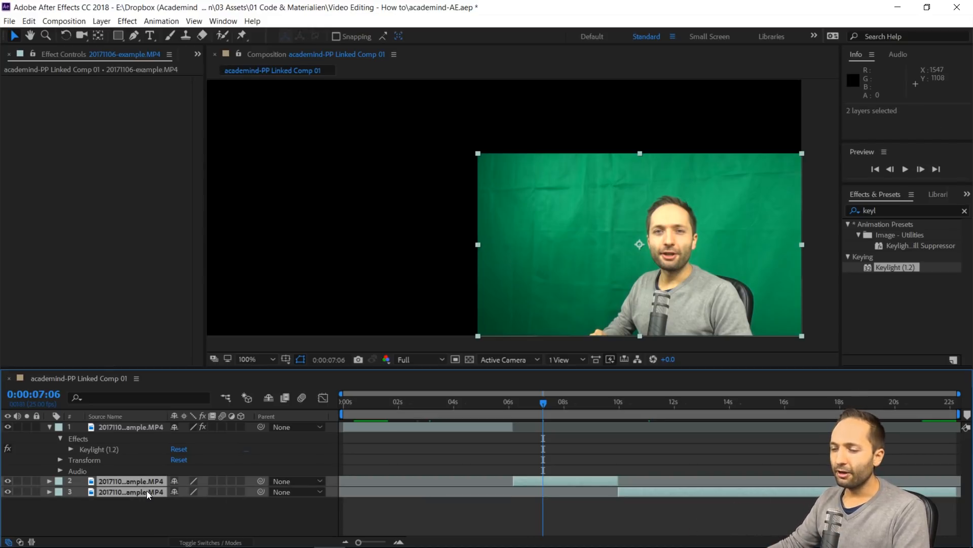
pyautogui.hotkey('ctrl', 'alt', 'shift', 'e')
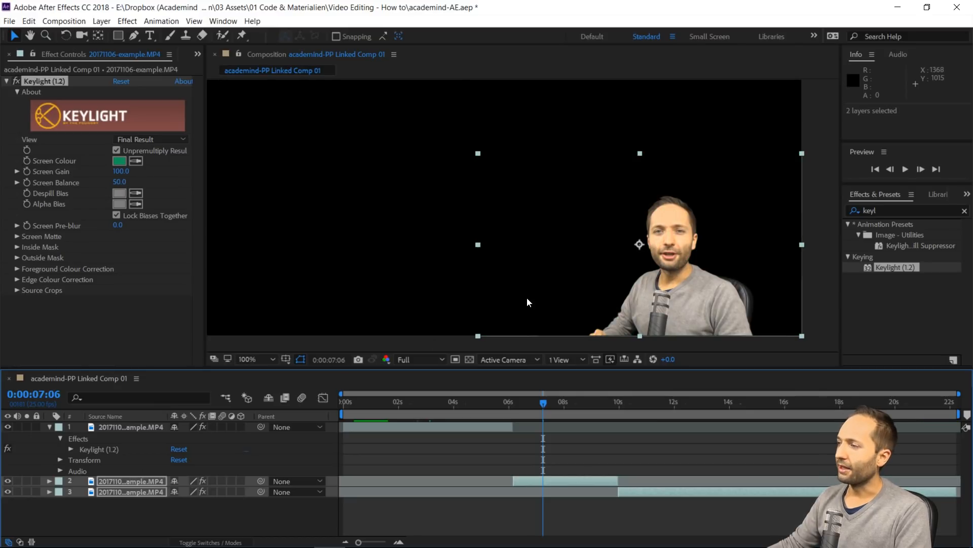
pyautogui.moveTo(543, 406); pyautogui.dragTo(646, 415)
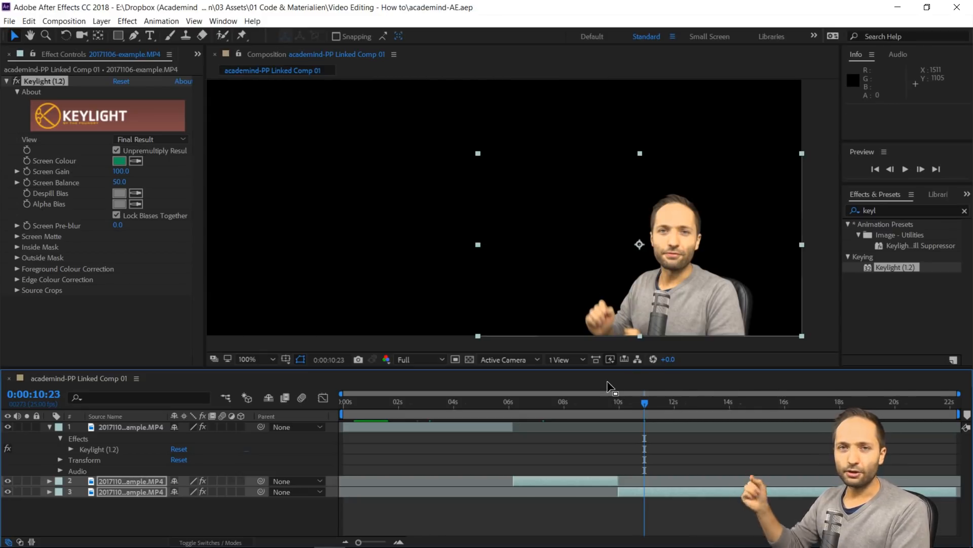
# Switch to Premiere Pro, check the keyed linked composition at several points of the sequence, and return the playhead to the start
pyautogui.hotkey('alt', 'Tab')
pyautogui.click(306, 325)
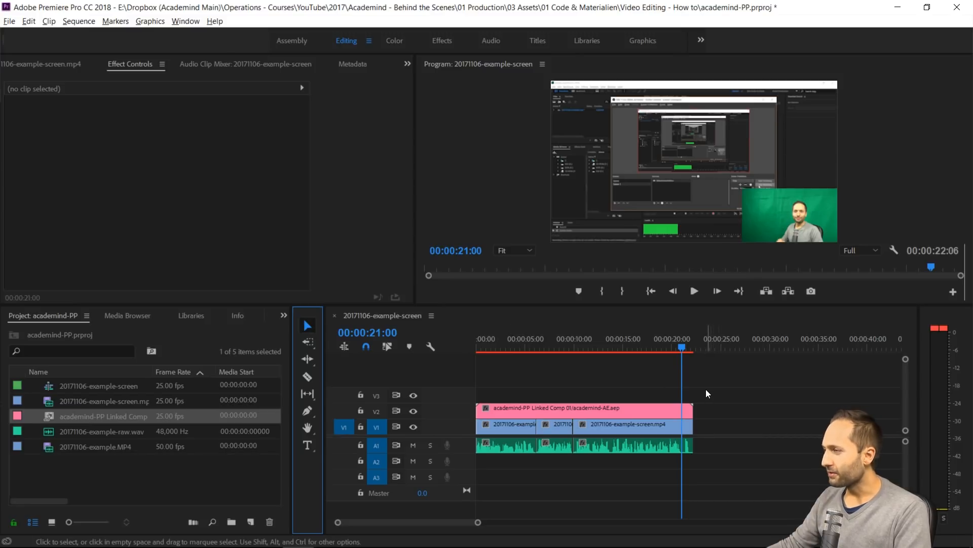
pyautogui.click(670, 348)
pyautogui.moveTo(672, 347); pyautogui.dragTo(664, 349)
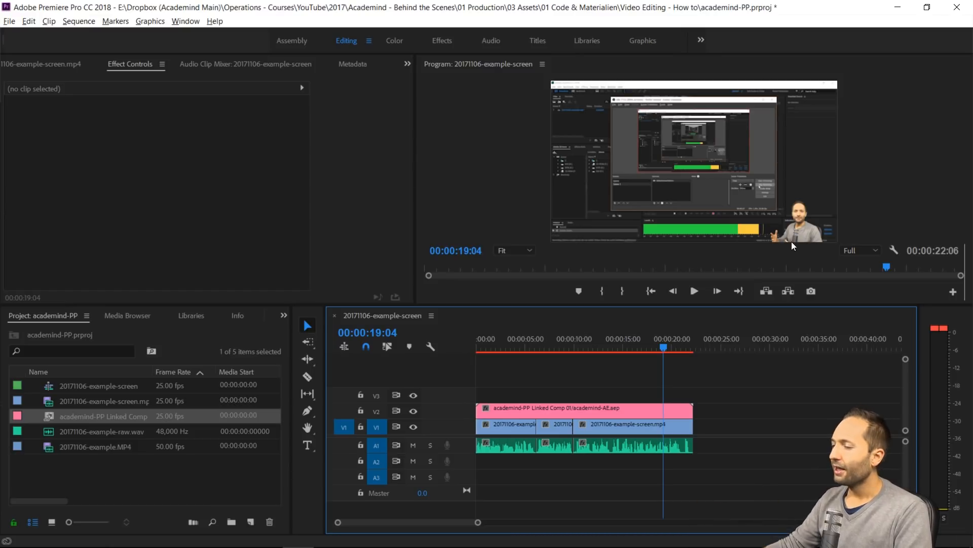
pyautogui.click(680, 349)
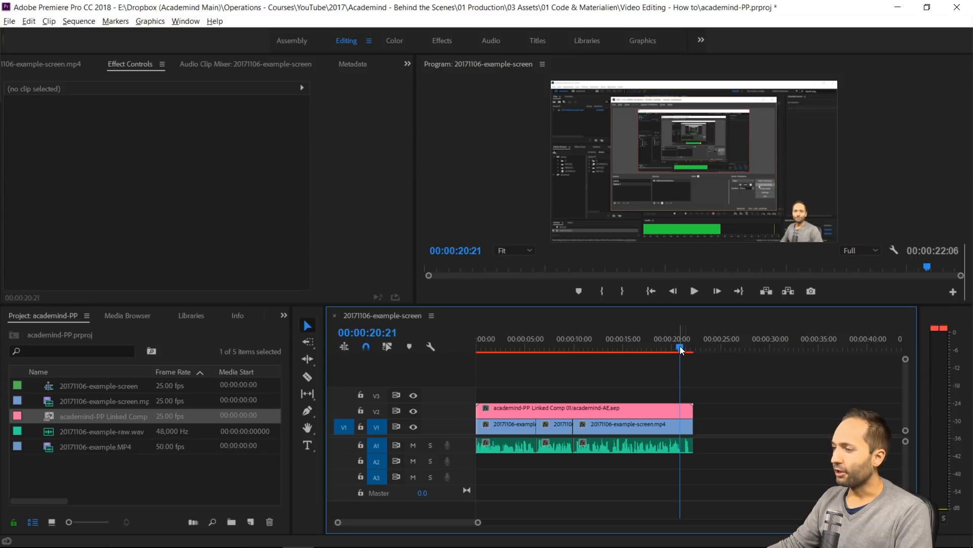
pyautogui.moveTo(681, 350); pyautogui.dragTo(451, 364)
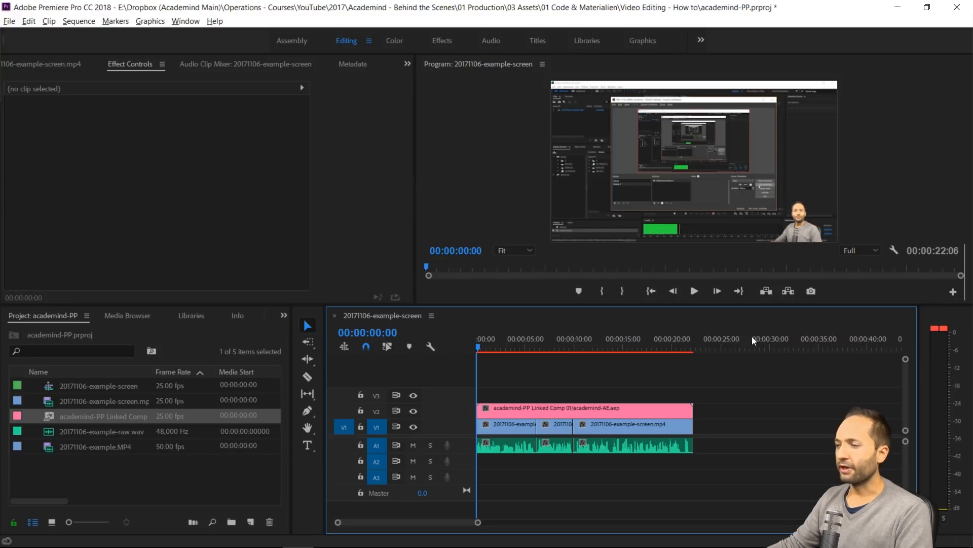
# Widen the project item list and rename the sequence 20171106-example-screen as 20171106-example-screen-seq
pyautogui.click(120, 463)
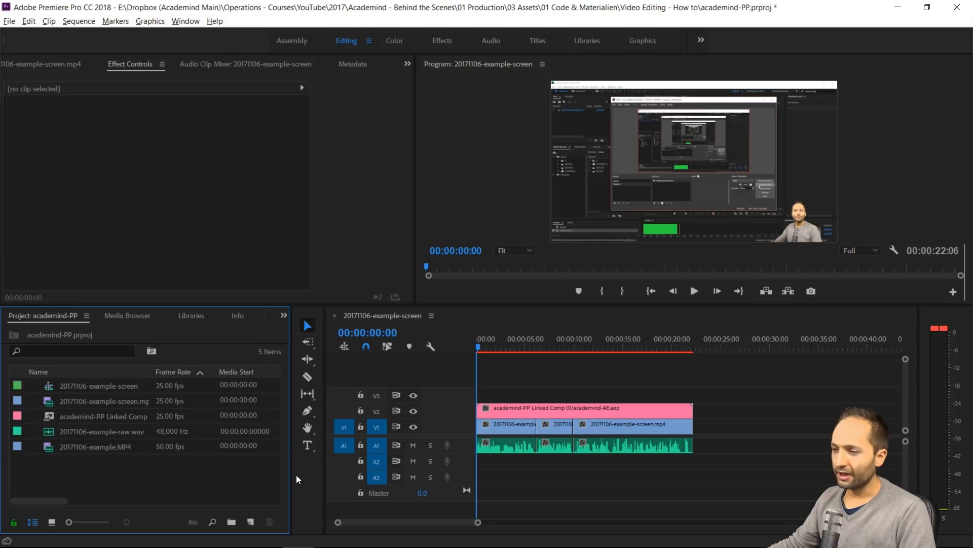
pyautogui.moveTo(289, 483); pyautogui.dragTo(344, 483)
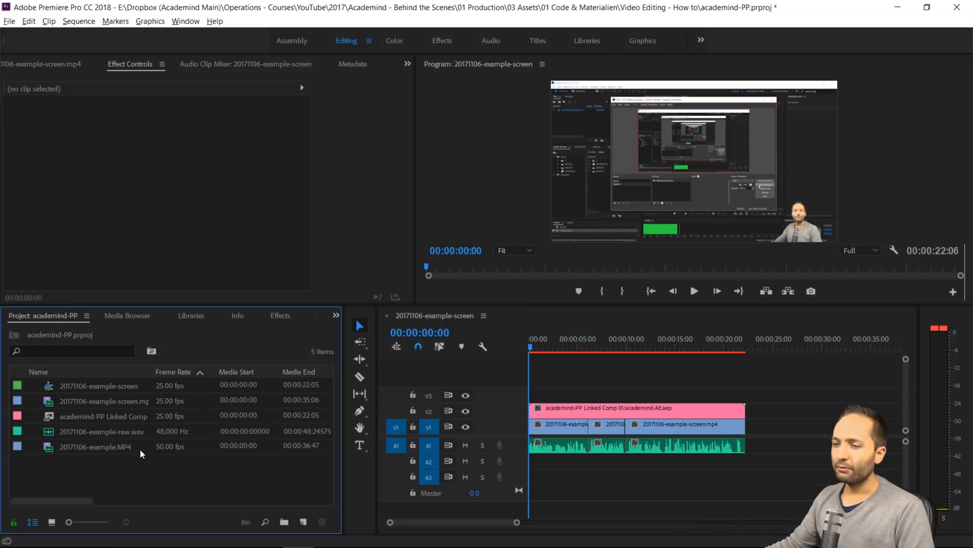
pyautogui.click(112, 388)
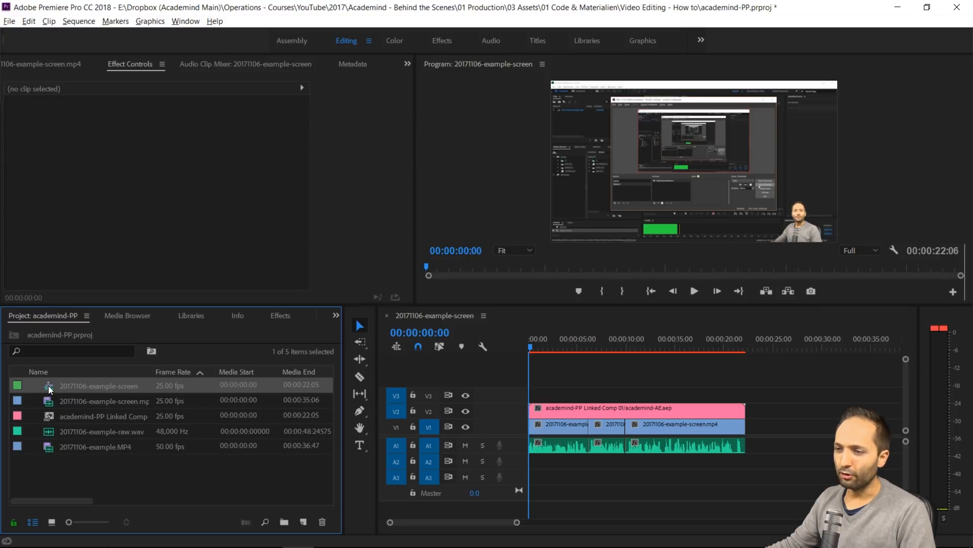
pyautogui.click(96, 387)
pyautogui.click(128, 387)
pyautogui.press('Escape')
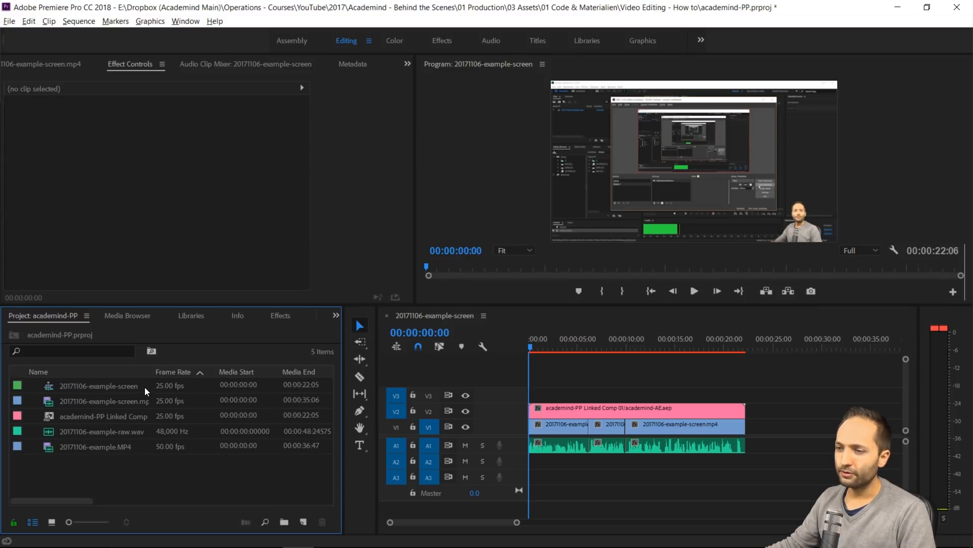
pyautogui.click(130, 387)
pyautogui.click(129, 386)
pyautogui.click(143, 387)
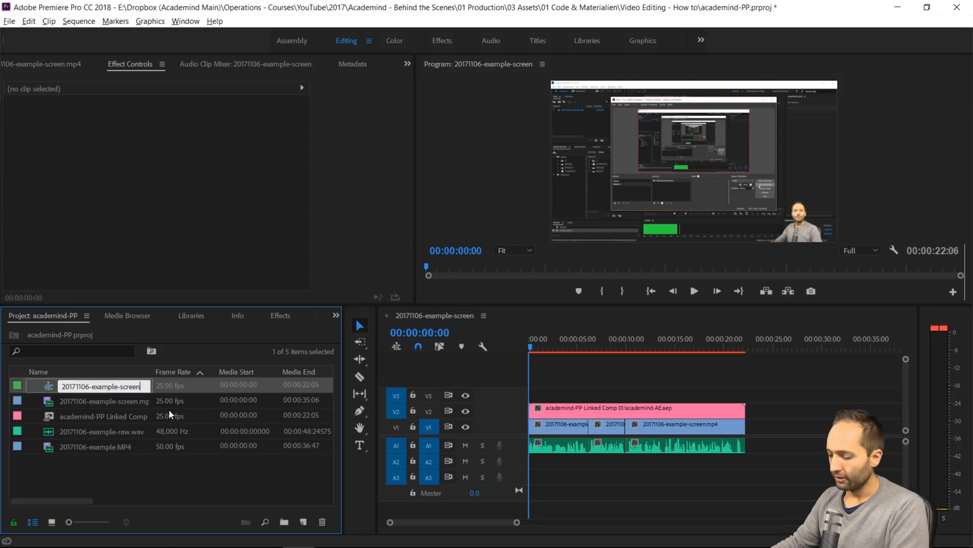
pyautogui.write('-seq')
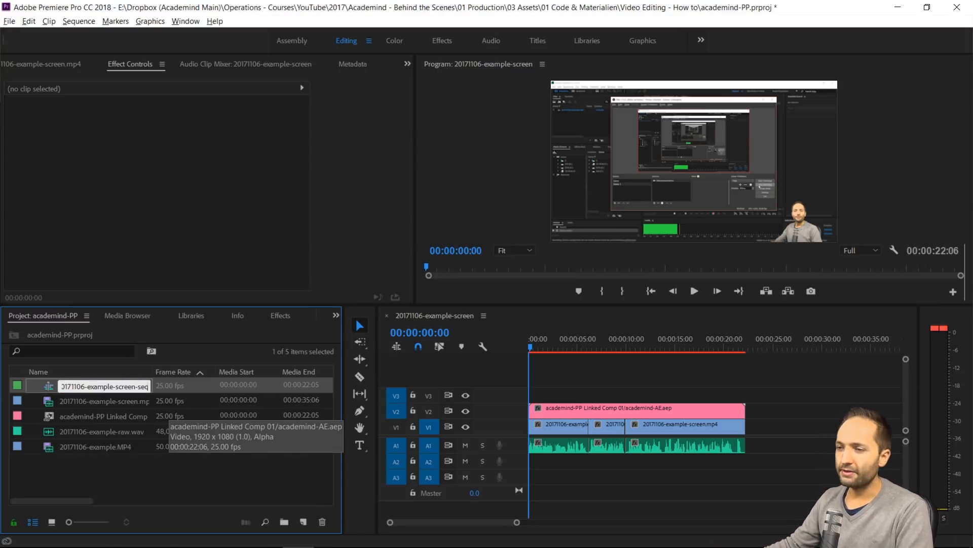
pyautogui.click(167, 462)
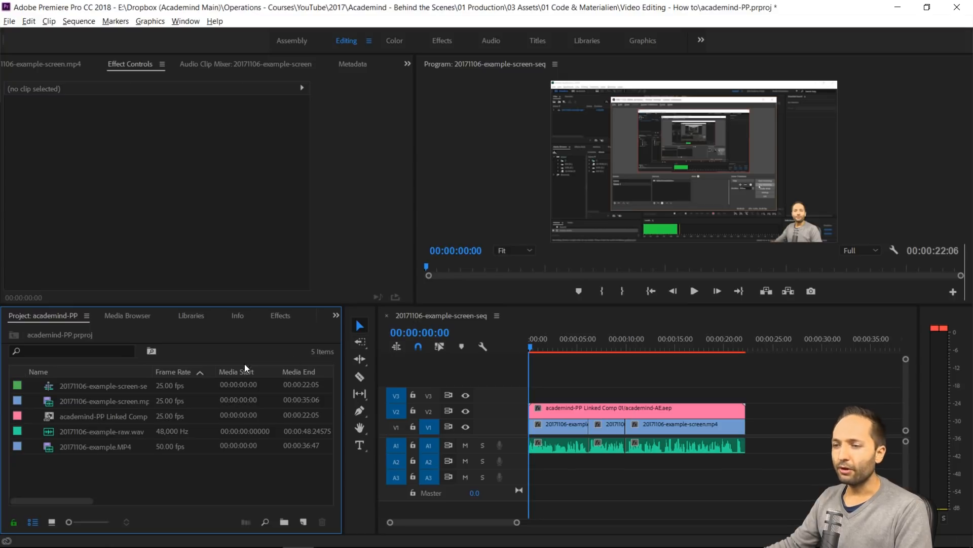
# Look through the screen recording, camera video, raw audio and linked composition items in the project list
pyautogui.click(135, 405)
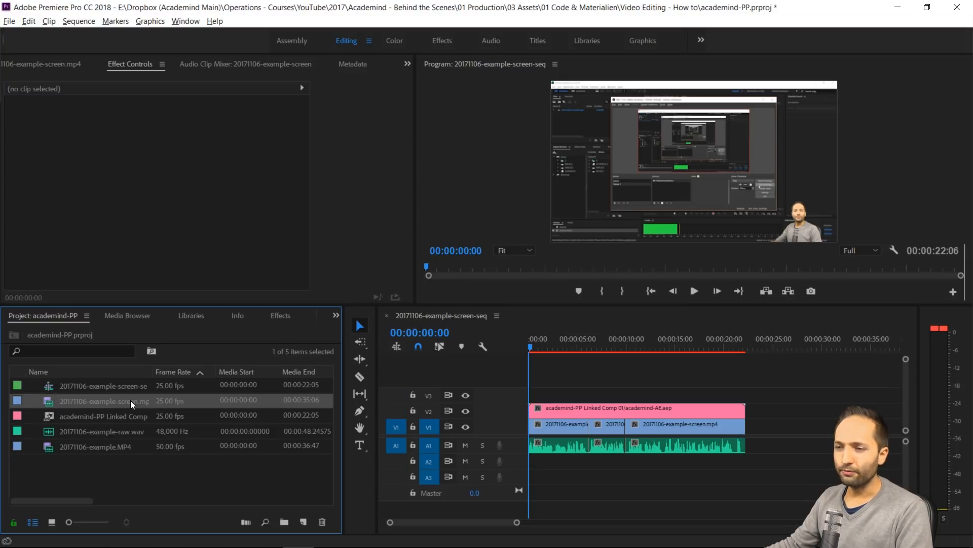
pyautogui.click(120, 445)
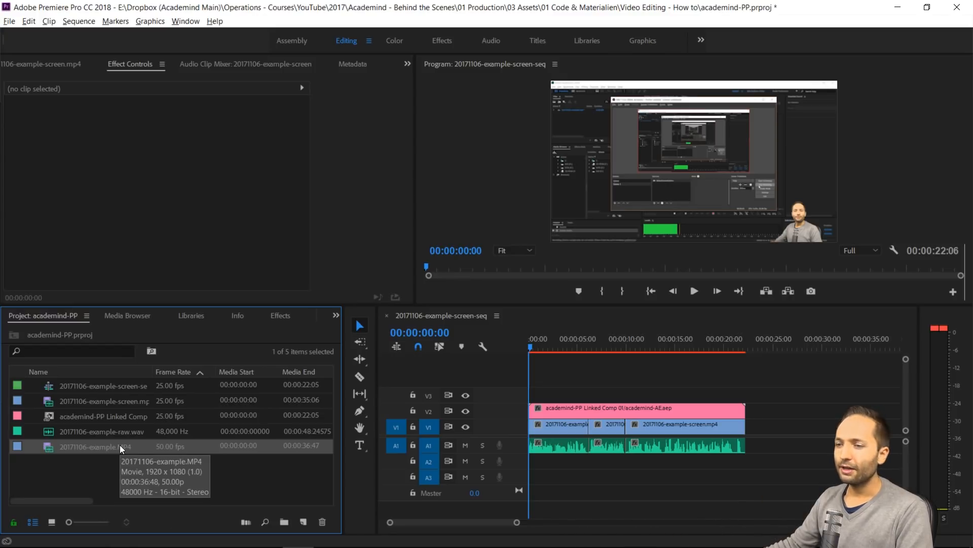
pyautogui.click(122, 433)
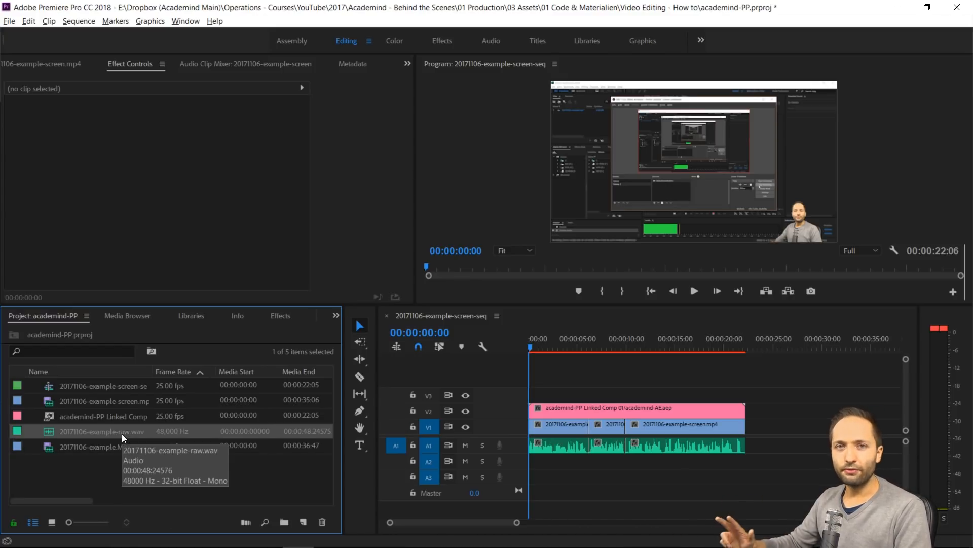
pyautogui.click(124, 421)
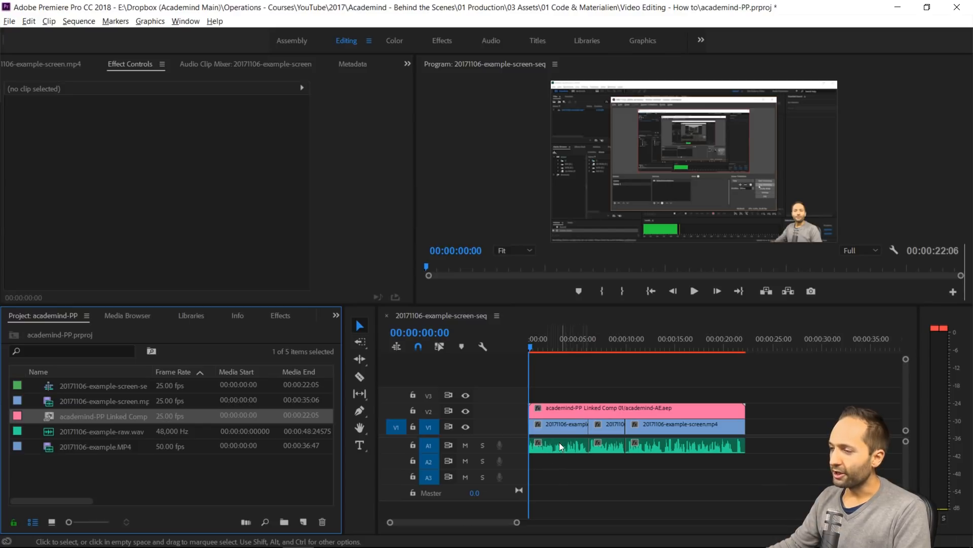
# Mute audio track A1 and play the opening seconds of the sequence to check how the camera footage starts
pyautogui.click(465, 444)
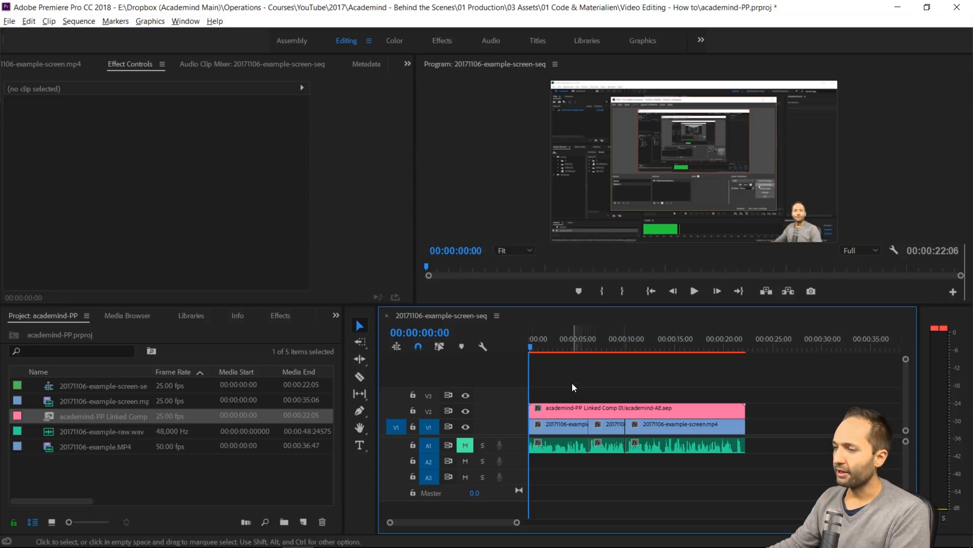
pyautogui.press('space')
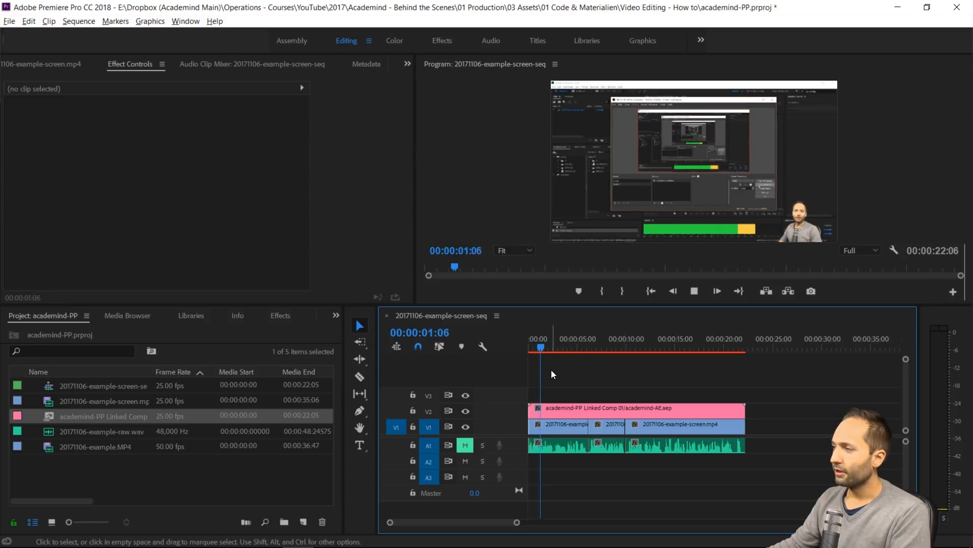
pyautogui.press('space')
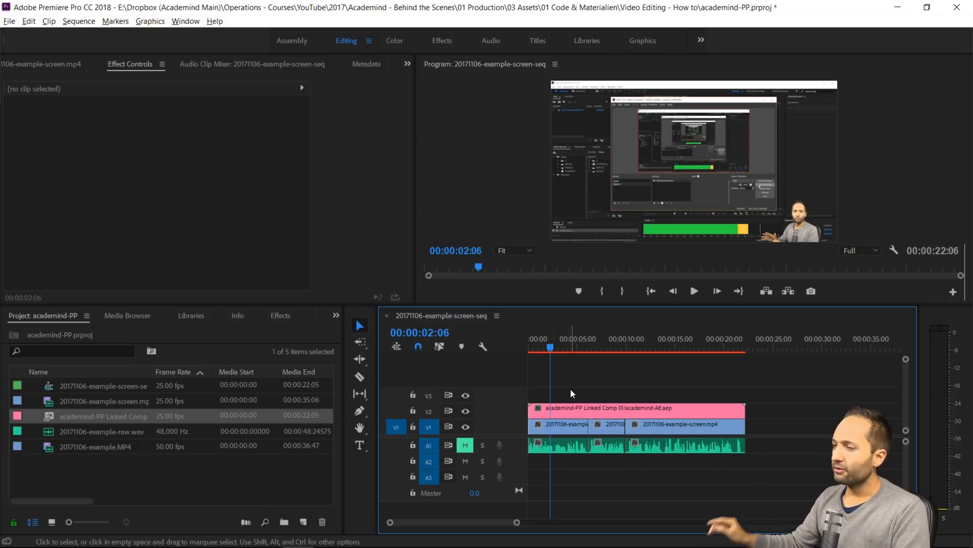
pyautogui.scroll(5, 561, 457)
pyautogui.scroll(3, 559, 452)
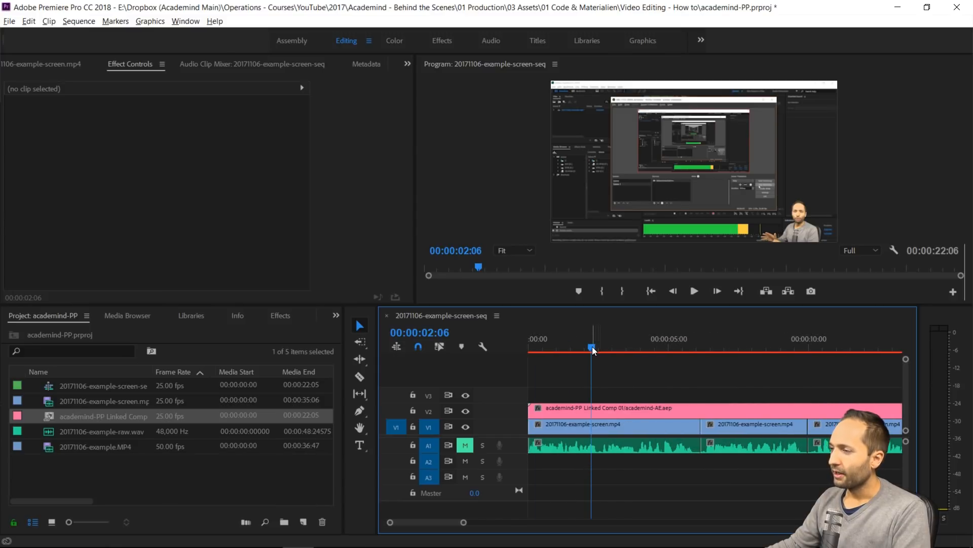
pyautogui.moveTo(592, 346); pyautogui.dragTo(519, 350)
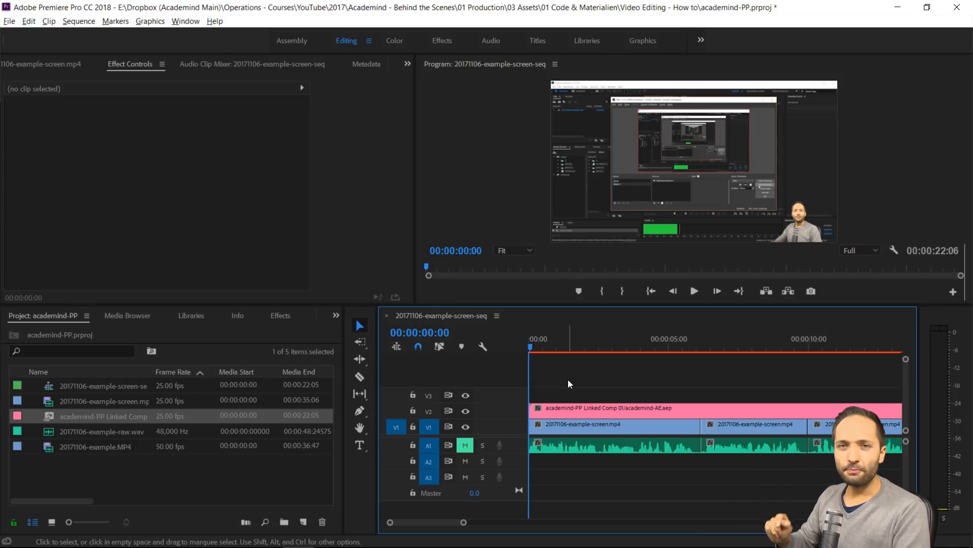
pyautogui.press('space')
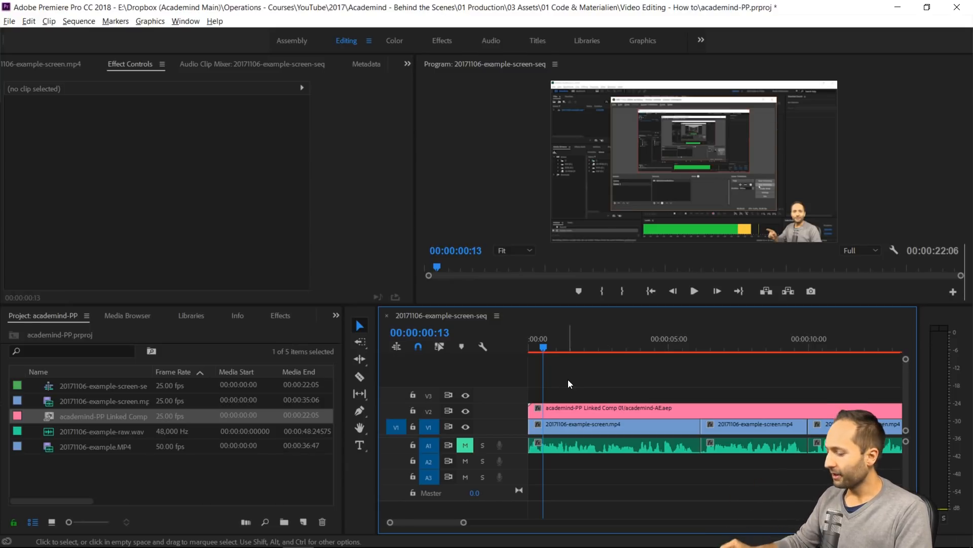
# Insert a frame hold segment from the first V1 screen recording clip at the start of the sequence
pyautogui.moveTo(537, 345)
pyautogui.mouseDown()
pyautogui.moveTo(516, 346)
pyautogui.moveTo(530, 350)
pyautogui.mouseUp()
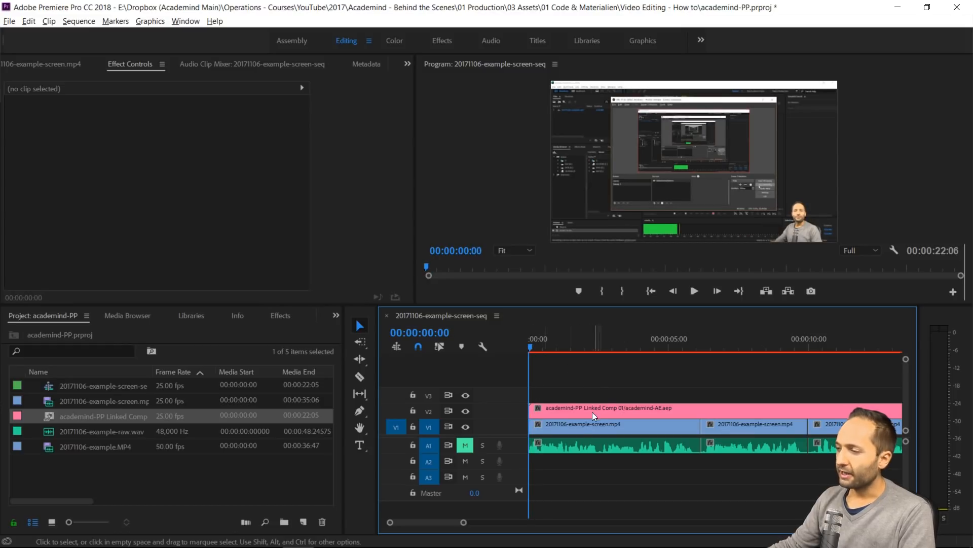
pyautogui.click(573, 428)
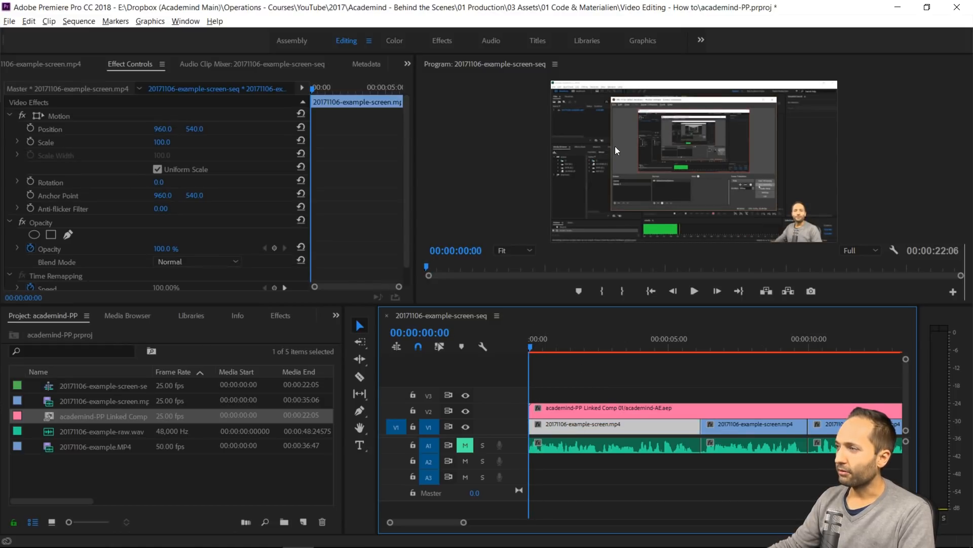
pyautogui.rightClick(549, 428)
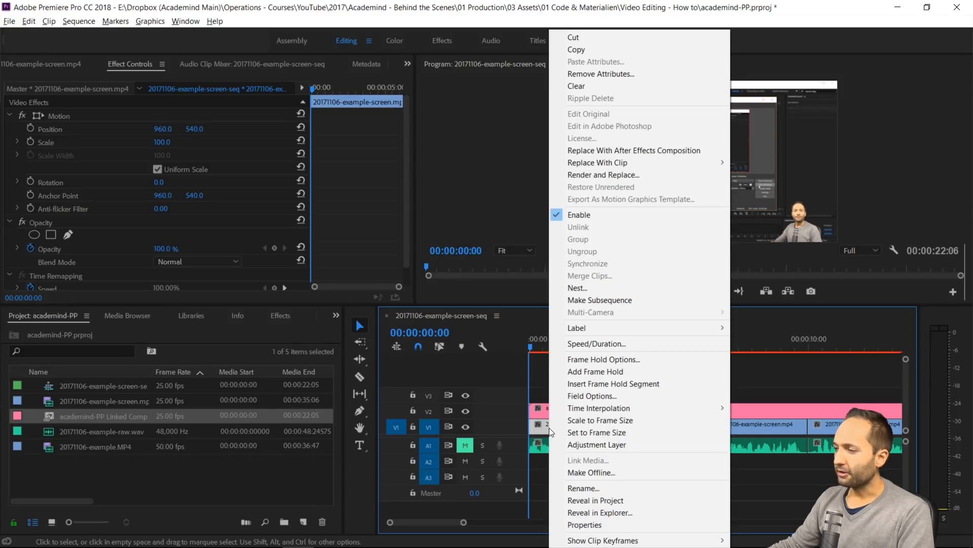
pyautogui.click(609, 385)
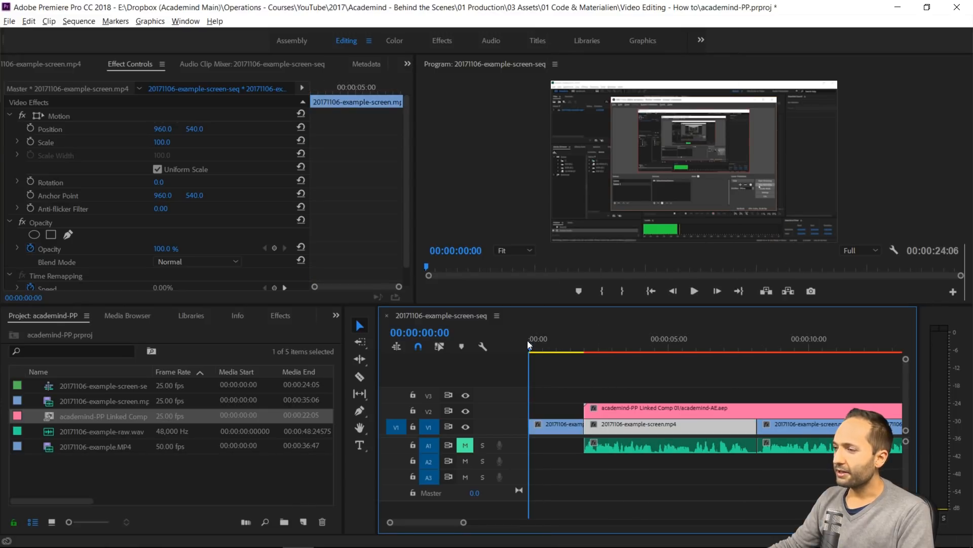
# Set an opacity keyframe of 0% on the linked composition clip at its first frame, 00:00:02:00
pyautogui.moveTo(528, 339); pyautogui.dragTo(584, 354)
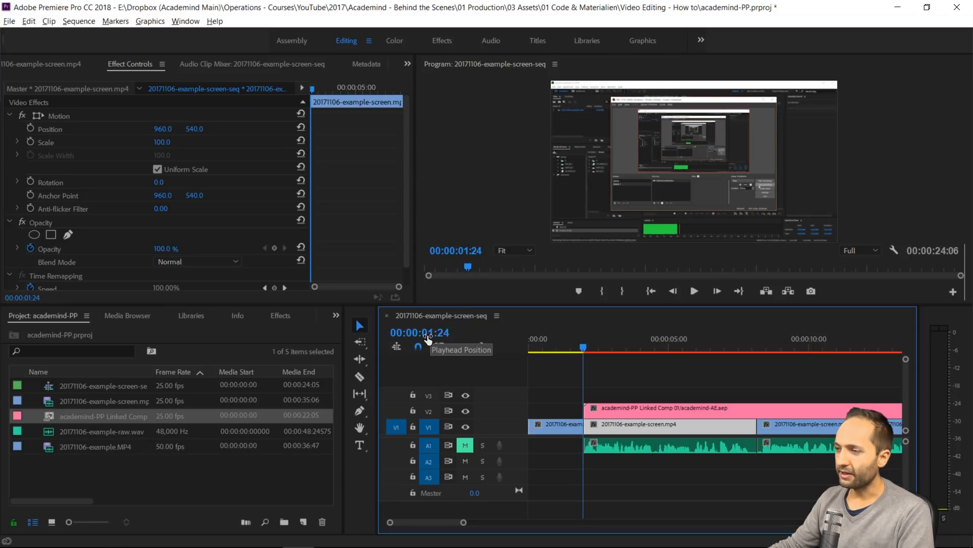
pyautogui.click(583, 353)
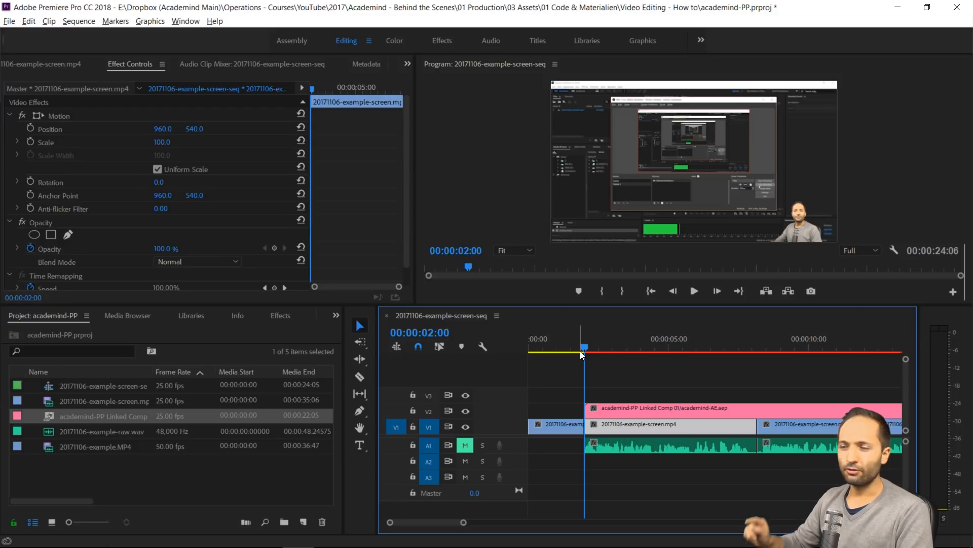
pyautogui.press('Left')
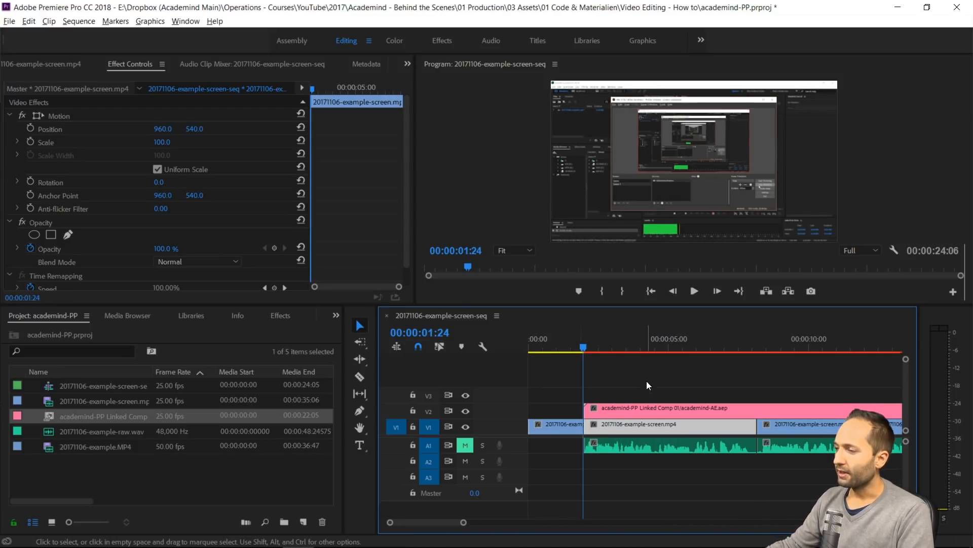
pyautogui.click(622, 408)
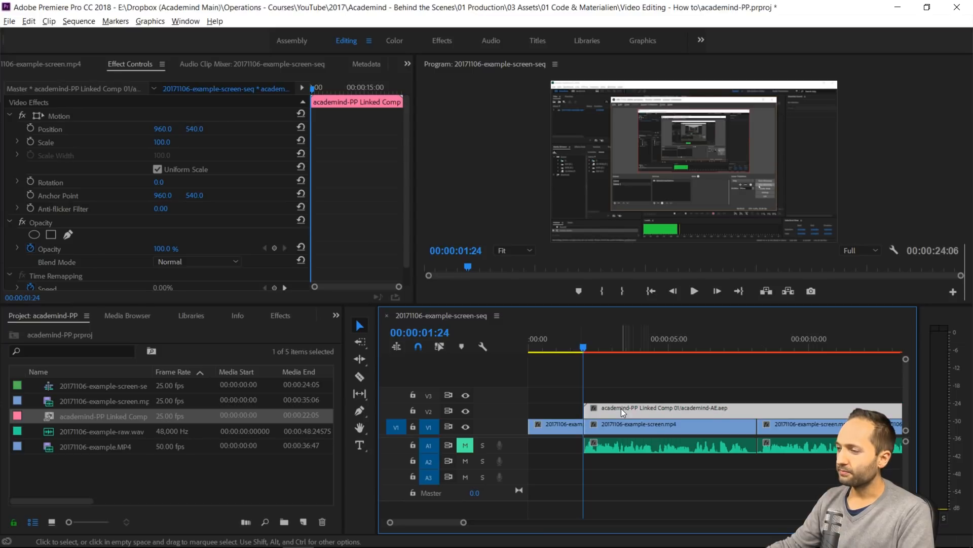
pyautogui.press('Right')
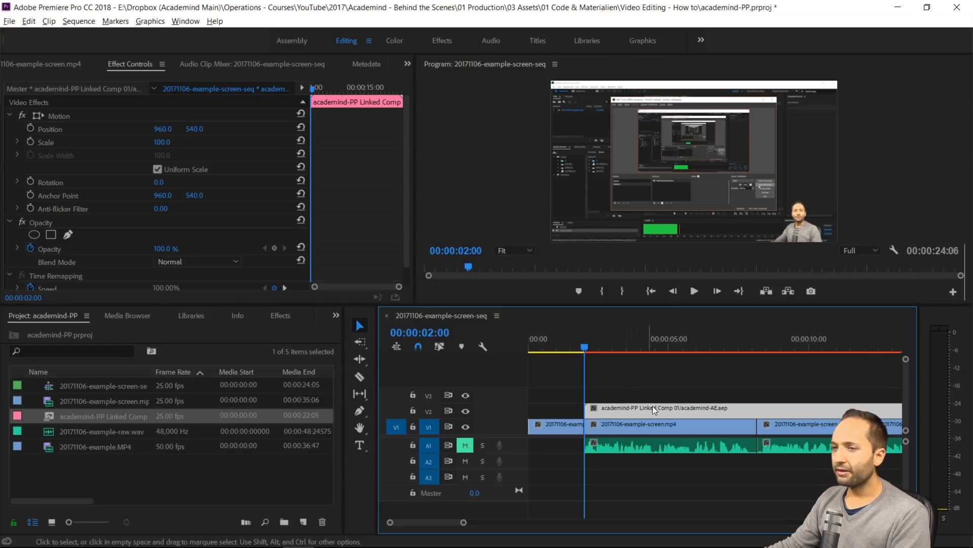
pyautogui.click(162, 250)
pyautogui.write('0')
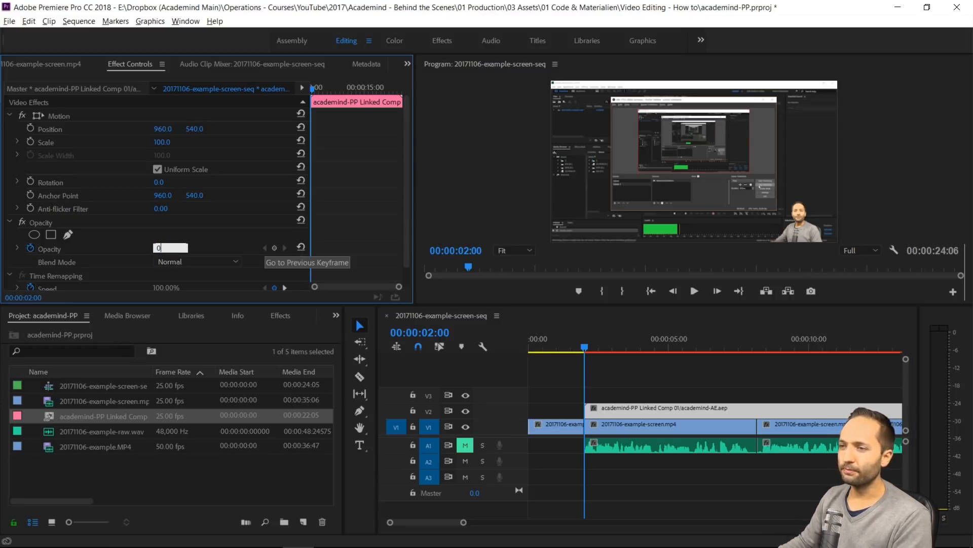
pyautogui.press('Return')
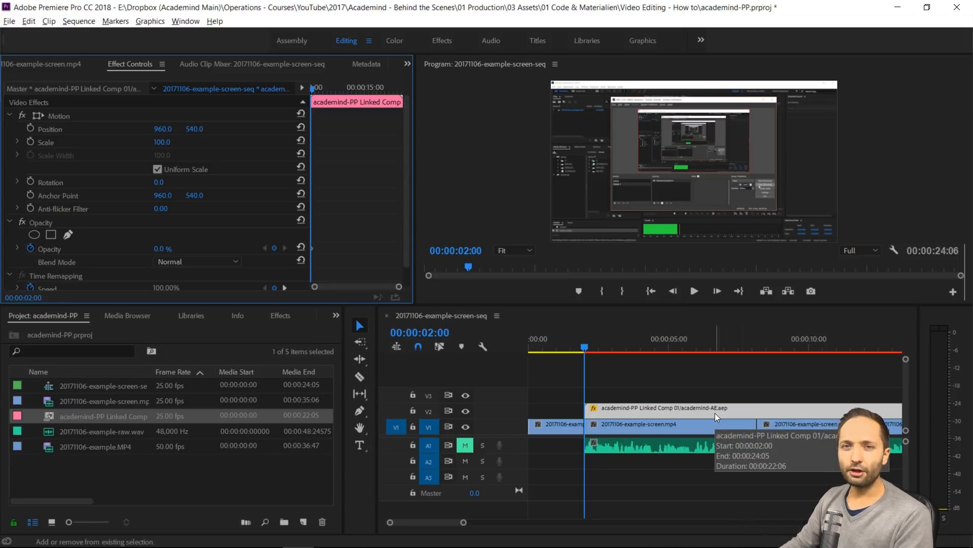
# Set the linked composition clip's opacity to 100% at 00:00:02:10
pyautogui.hotkey('shift', 'Right')
pyautogui.hotkey('shift', 'Right')
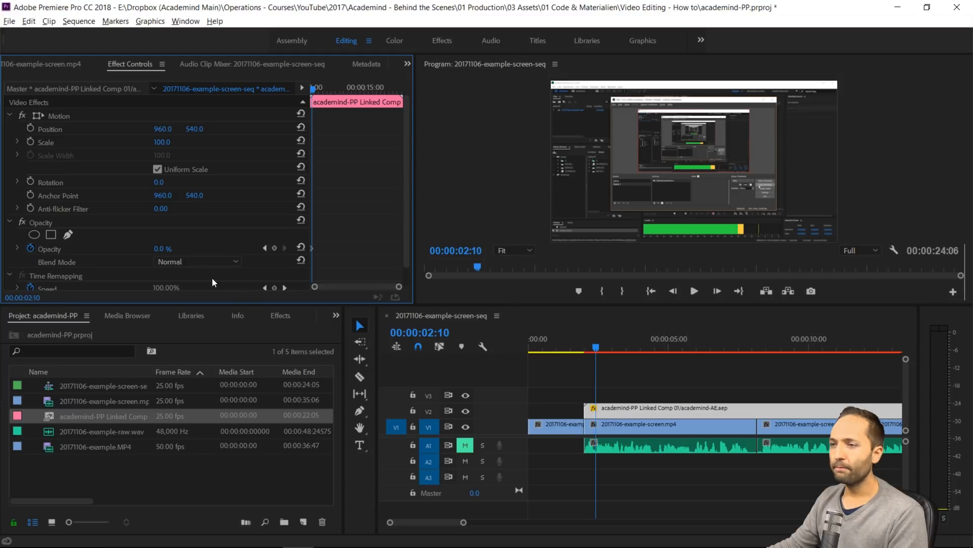
pyautogui.click(165, 248)
pyautogui.write('100')
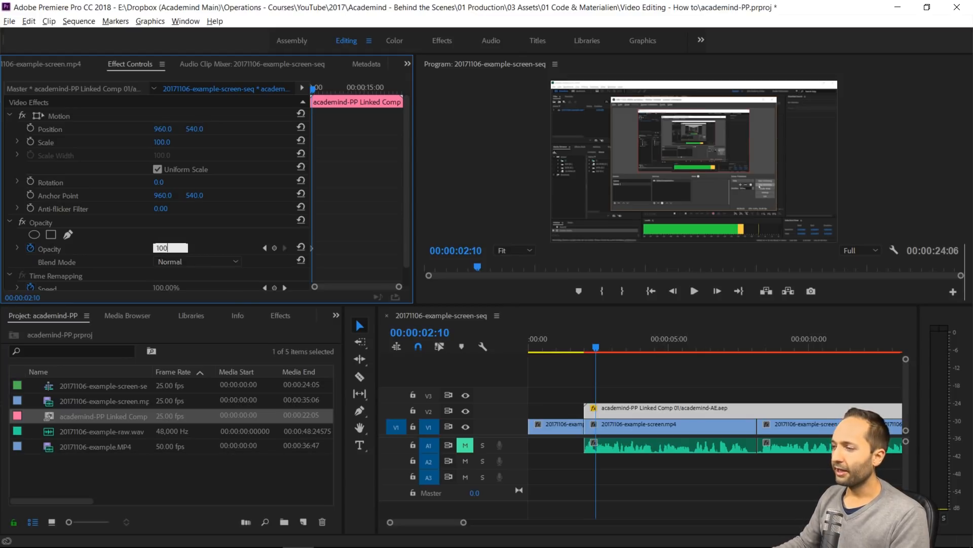
pyautogui.press('Return')
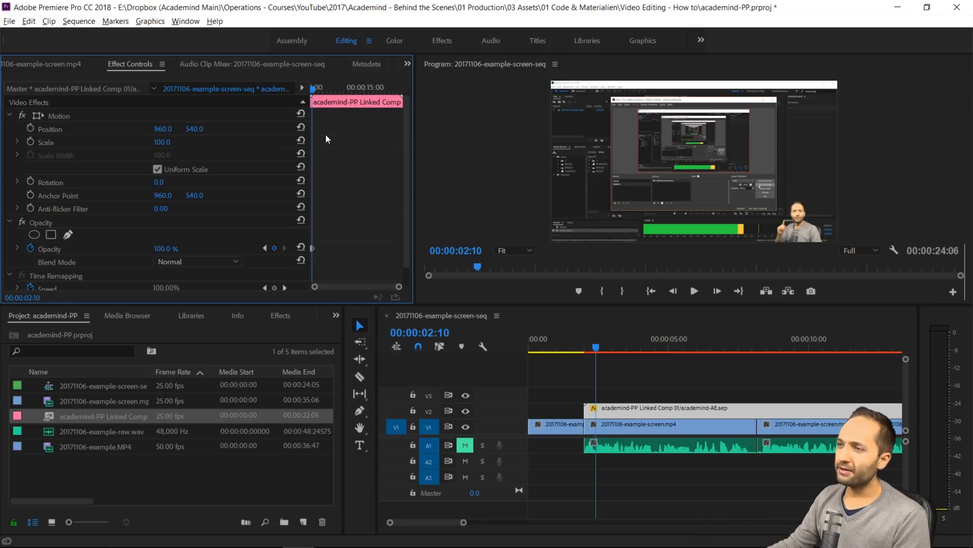
# Check the linked composition's two opacity keyframes and play the fade-in from the start of the sequence
pyautogui.moveTo(315, 290)
pyautogui.mouseDown()
pyautogui.moveTo(344, 294)
pyautogui.moveTo(321, 290)
pyautogui.mouseUp()
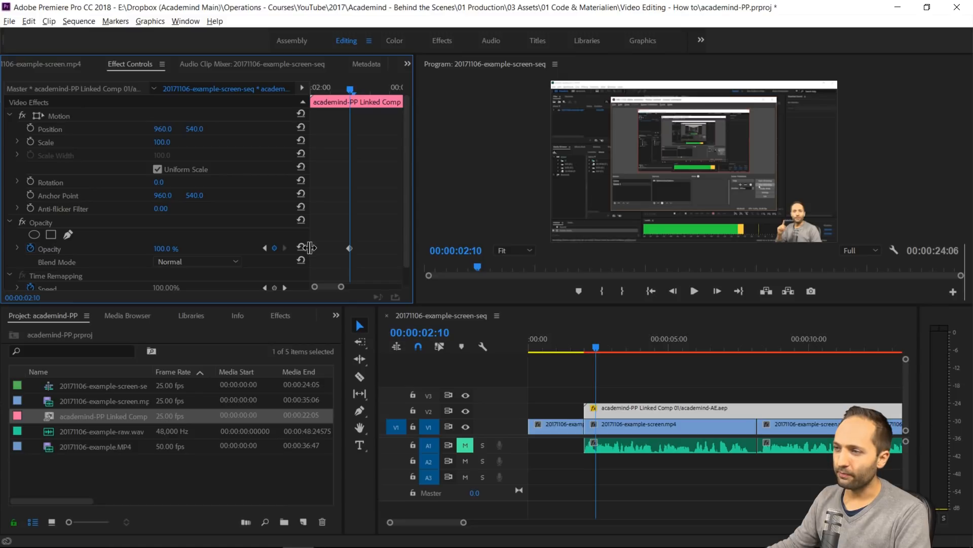
pyautogui.click(264, 248)
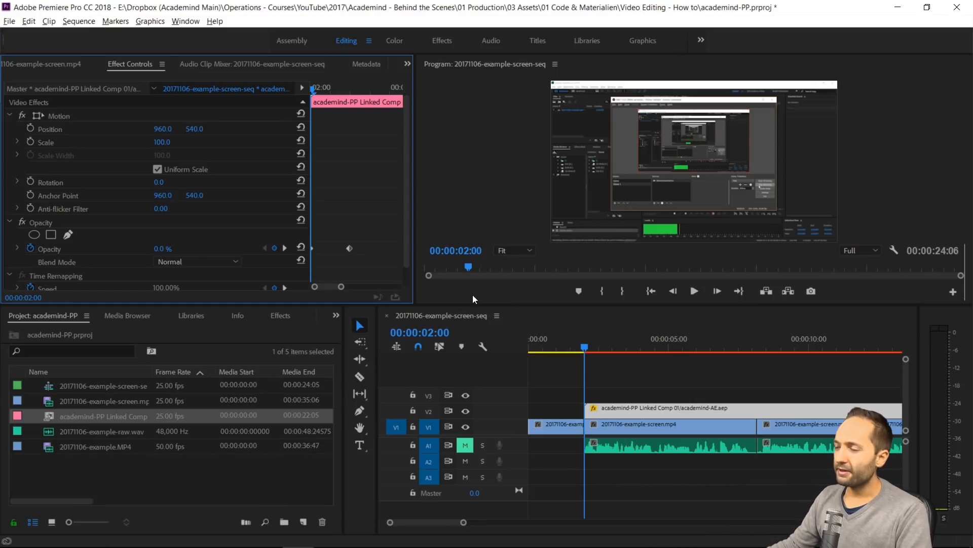
pyautogui.moveTo(312, 86); pyautogui.dragTo(351, 104)
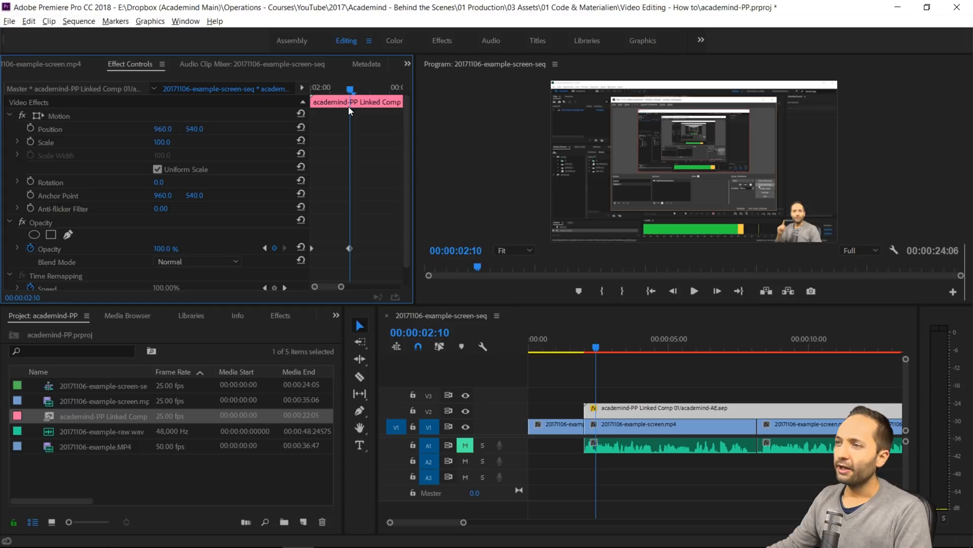
pyautogui.moveTo(349, 90)
pyautogui.mouseDown()
pyautogui.moveTo(306, 96)
pyautogui.moveTo(350, 98)
pyautogui.mouseUp()
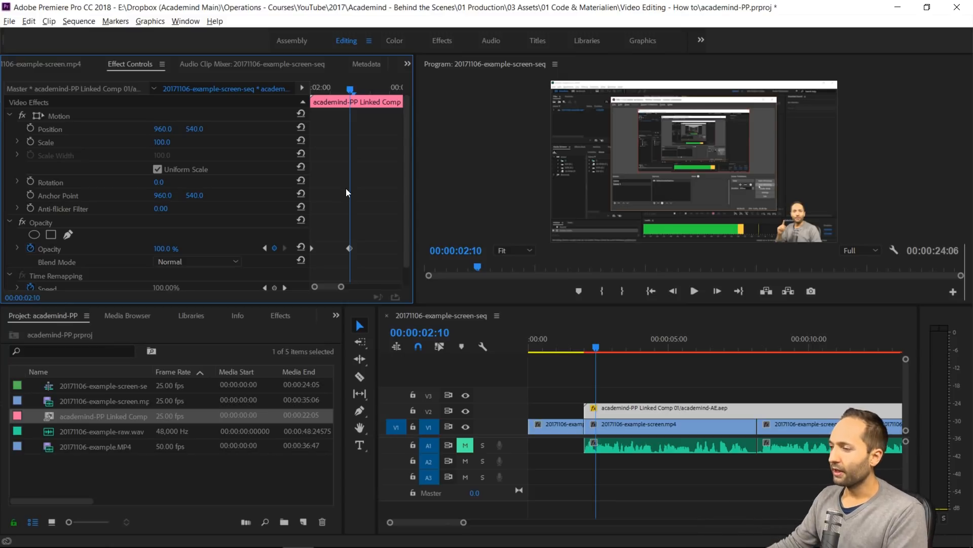
pyautogui.moveTo(597, 349); pyautogui.dragTo(527, 355)
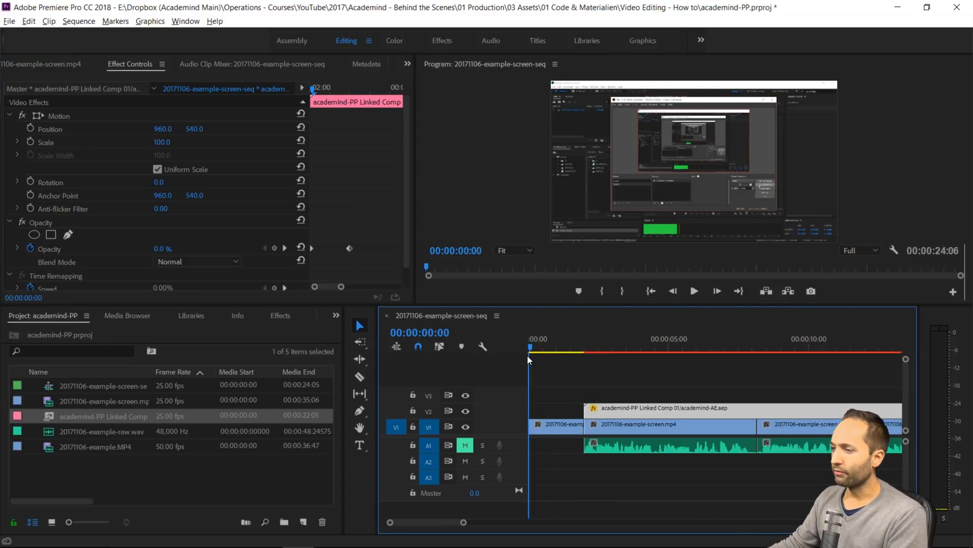
pyautogui.press('space')
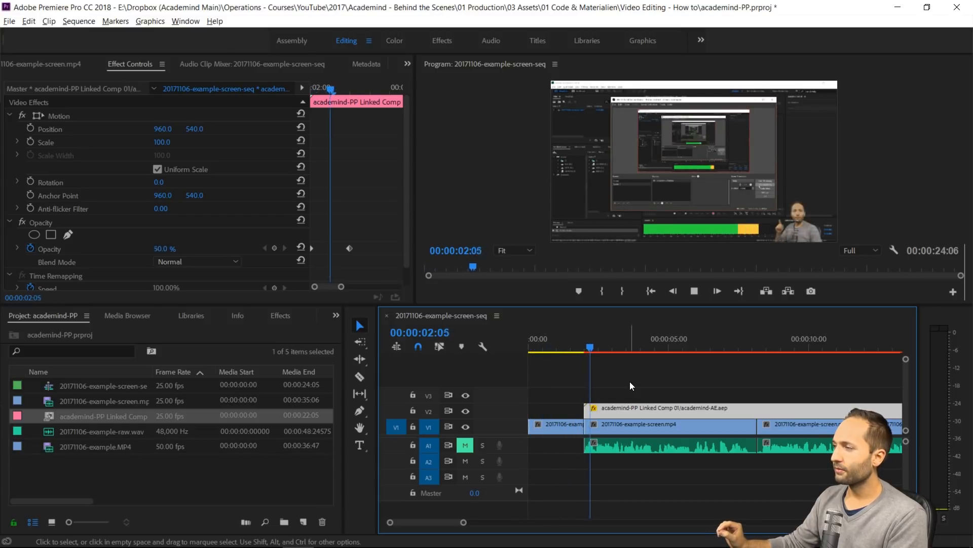
pyautogui.moveTo(626, 340); pyautogui.dragTo(592, 356)
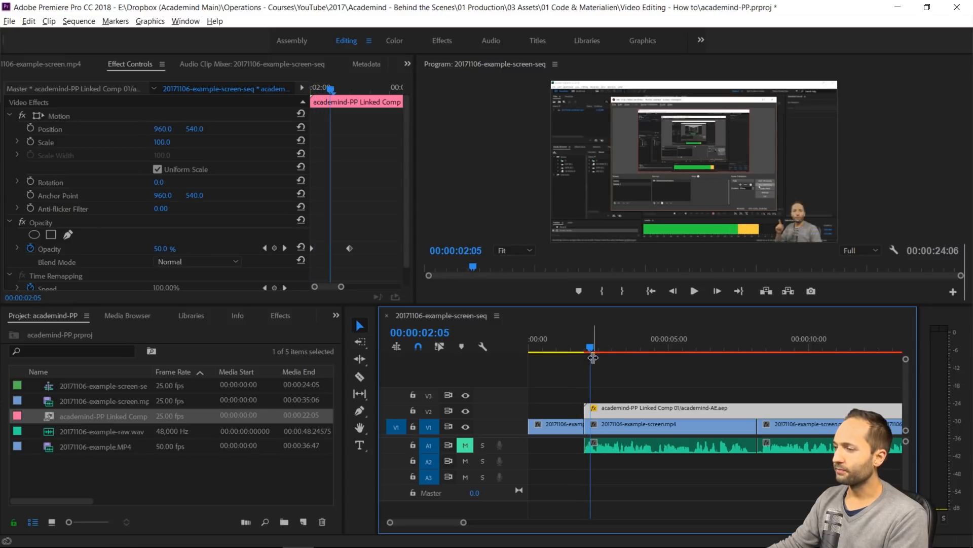
# Insert a frame hold segment from the last V1 screen recording clip at the end of the sequence, 00:00:24:06
pyautogui.scroll(-5, 646, 388)
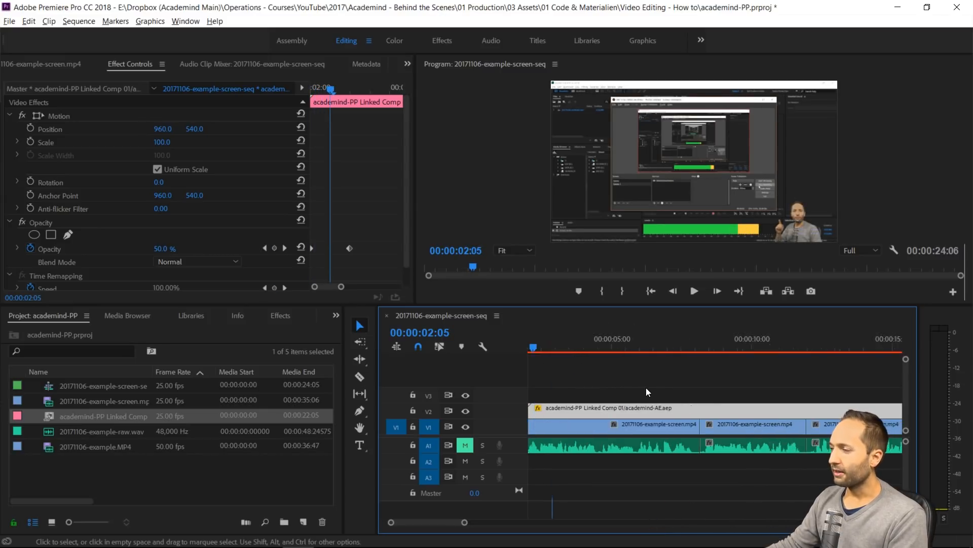
pyautogui.scroll(-3, 658, 391)
pyautogui.moveTo(747, 349); pyautogui.dragTo(753, 349)
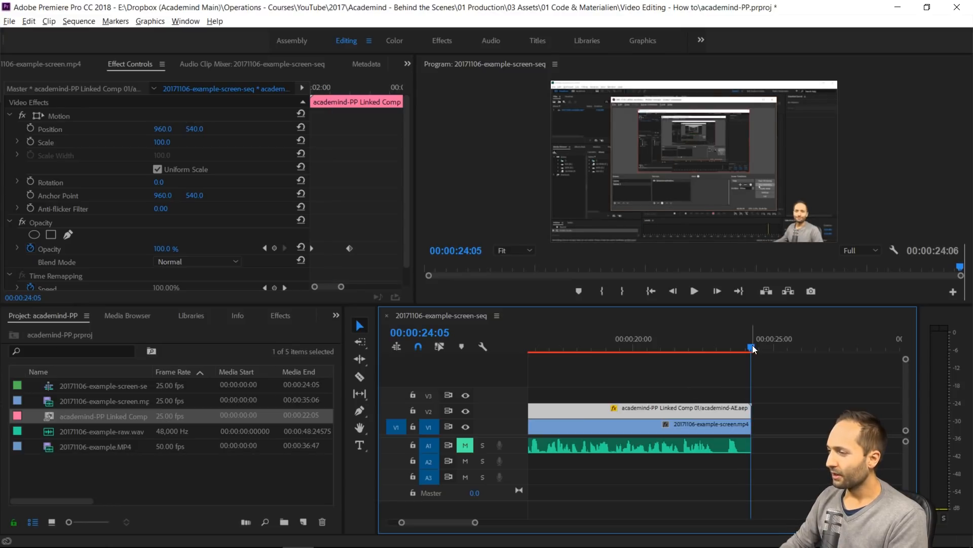
pyautogui.press('Right')
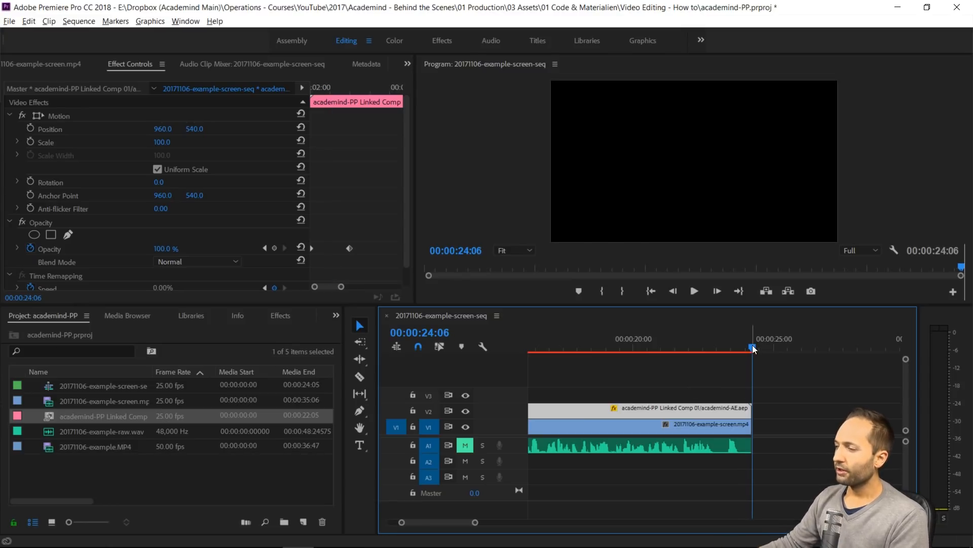
pyautogui.click(732, 430)
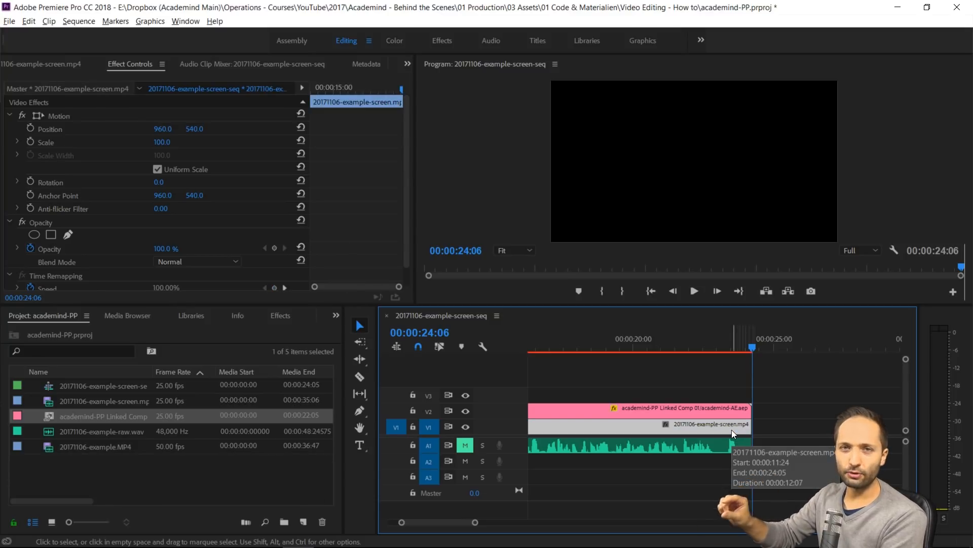
pyautogui.press('Left')
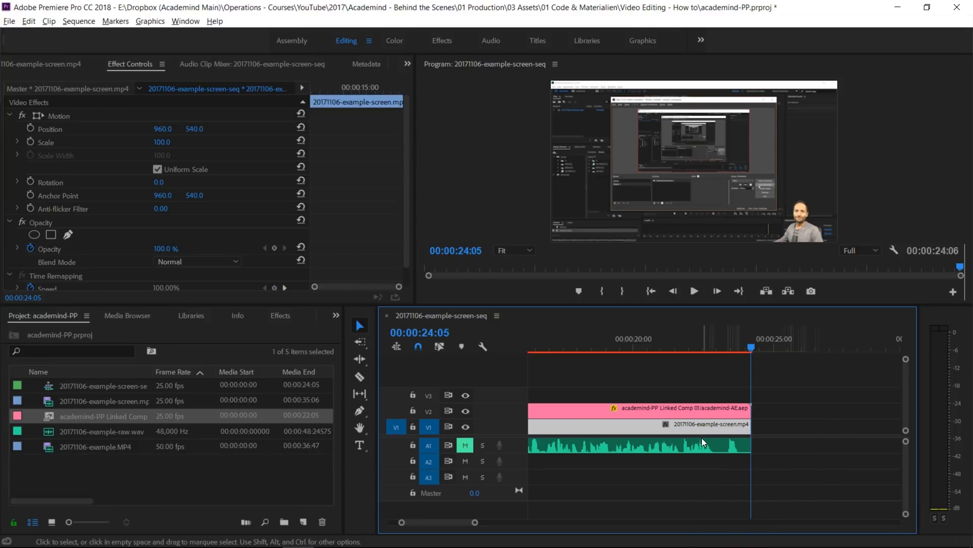
pyautogui.scroll(5, 634, 440)
pyautogui.scroll(-3, 654, 426)
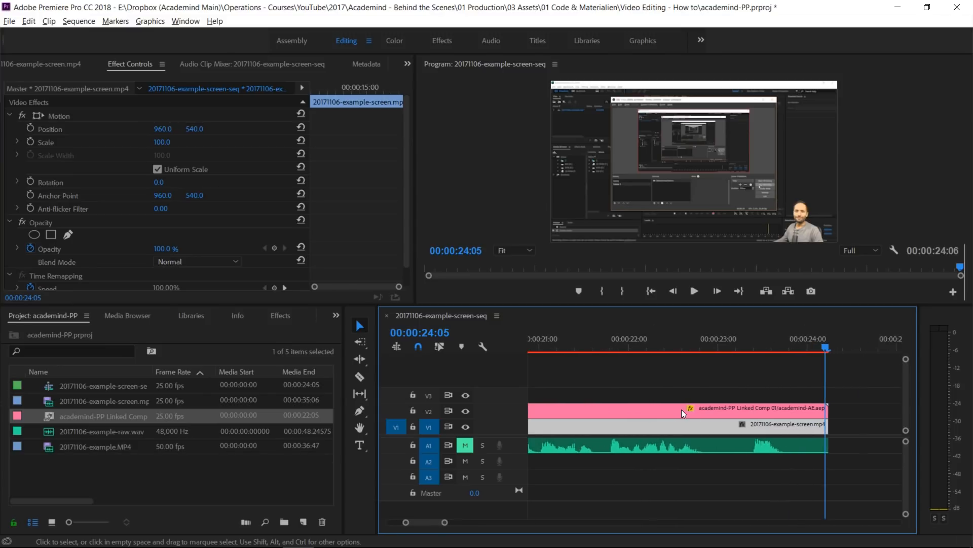
pyautogui.press('Right')
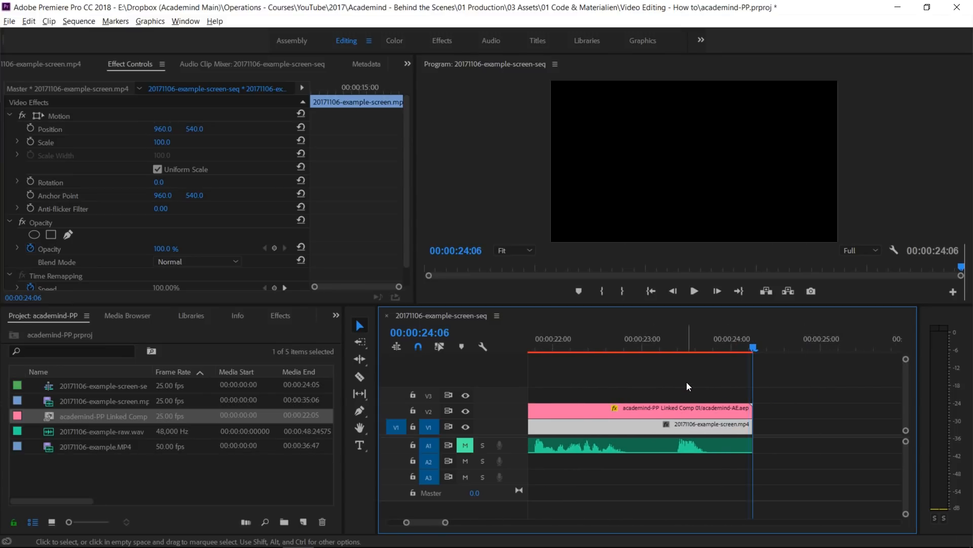
pyautogui.rightClick(728, 427)
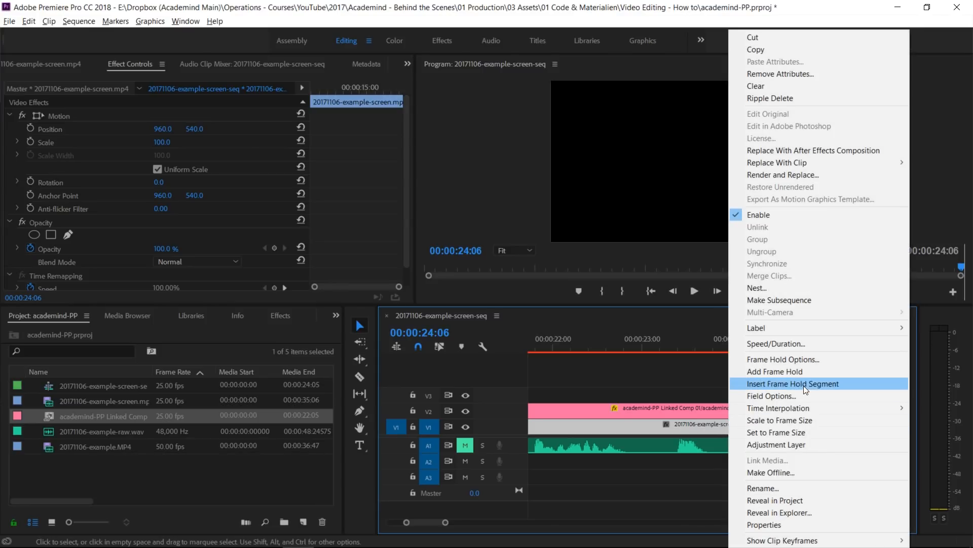
pyautogui.click(803, 385)
# Set the linked composition clip's opacity to 0% at its last frame, 00:00:24:05
pyautogui.moveTo(753, 346); pyautogui.dragTo(789, 355)
pyautogui.scroll(-2, 763, 384)
pyautogui.moveTo(698, 349); pyautogui.dragTo(661, 369)
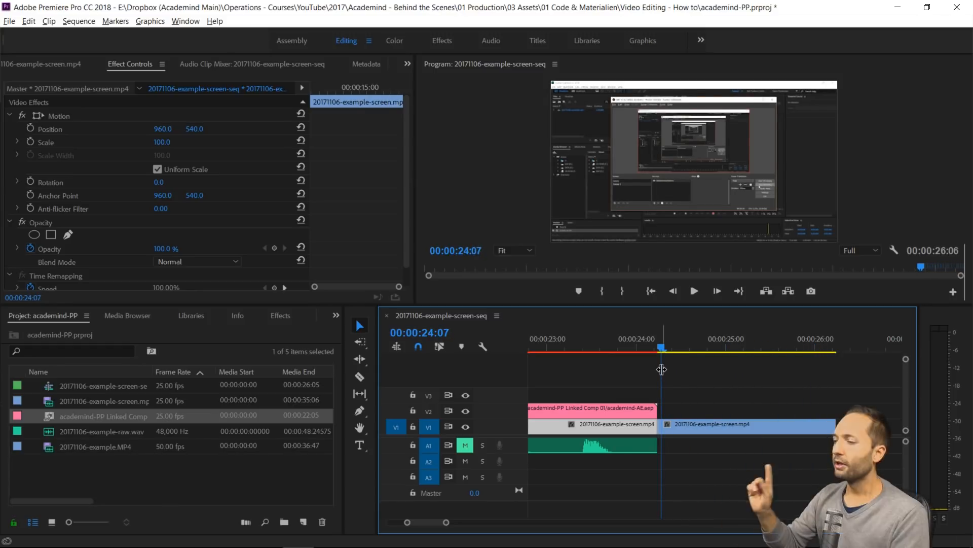
pyautogui.press('Left')
pyautogui.press('Left')
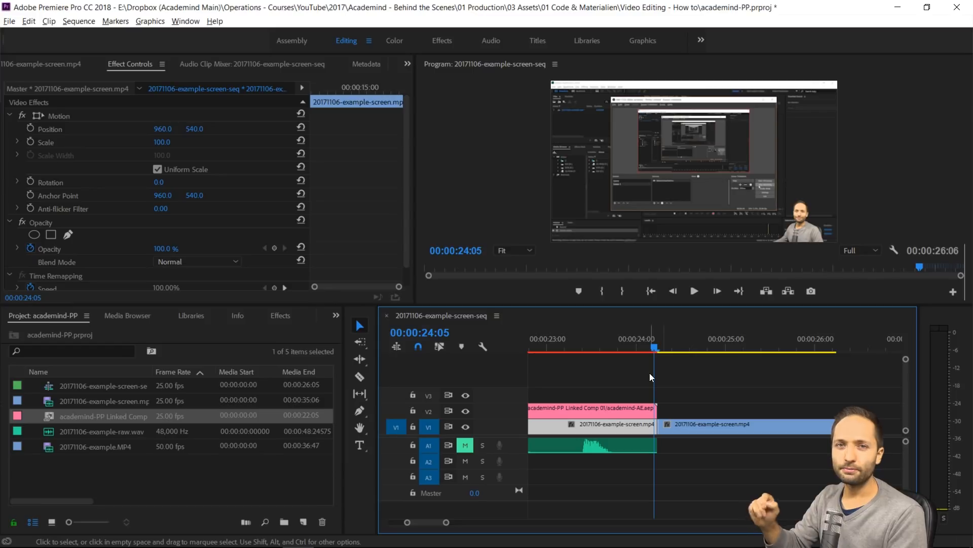
pyautogui.click(624, 414)
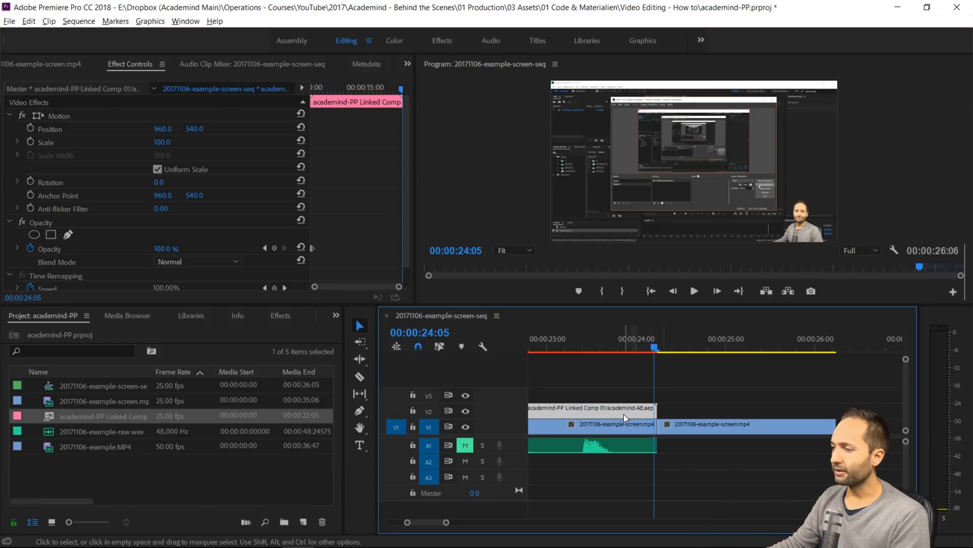
pyautogui.click(163, 249)
pyautogui.write('0')
pyautogui.press('Return')
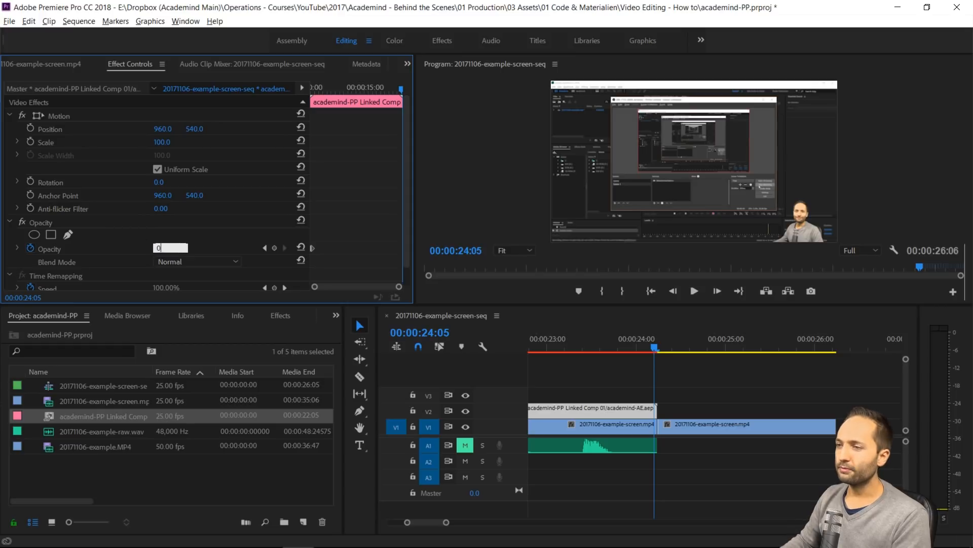
# Set the linked composition clip's opacity to 100% at 00:00:23:20
pyautogui.moveTo(318, 287); pyautogui.dragTo(340, 289)
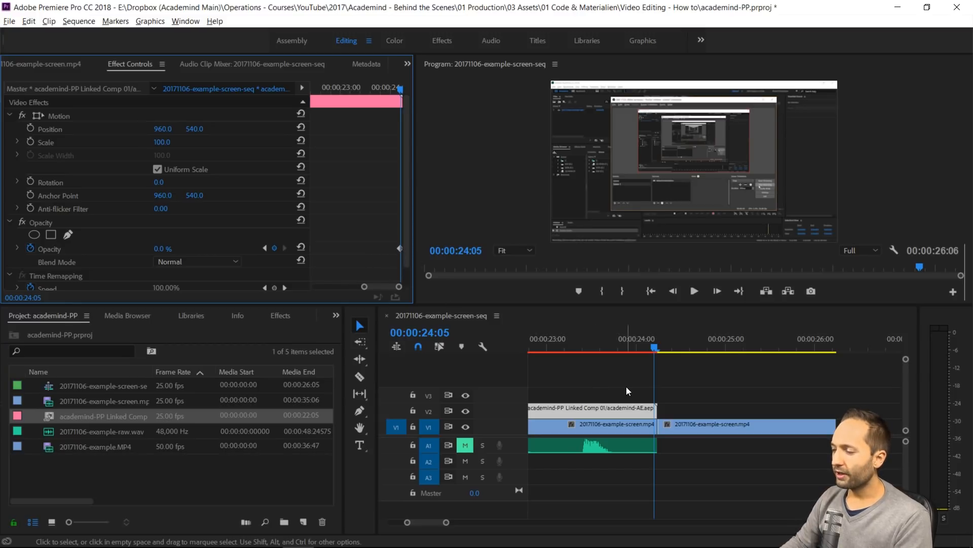
pyautogui.hotkey('shift', 'Left')
pyautogui.hotkey('shift', 'Left')
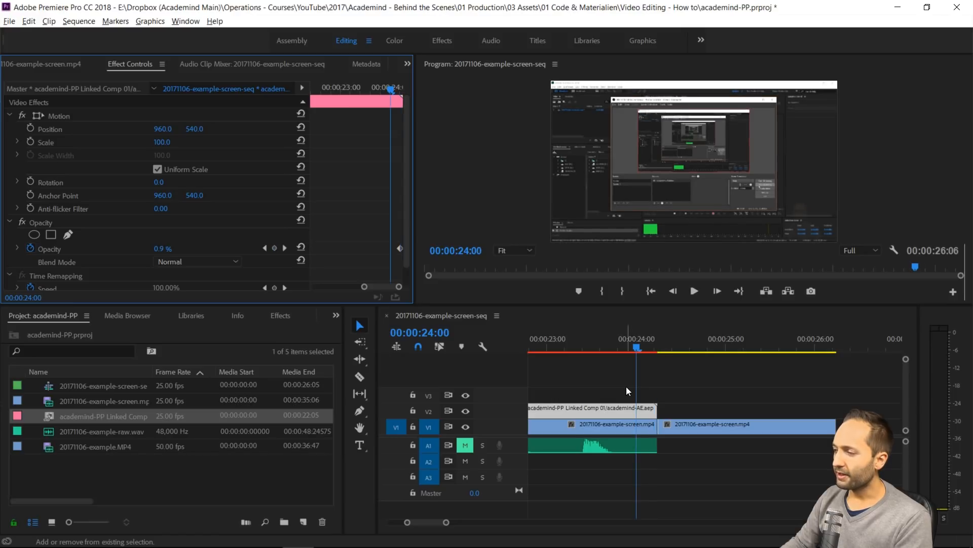
pyautogui.click(172, 248)
pyautogui.write('10')
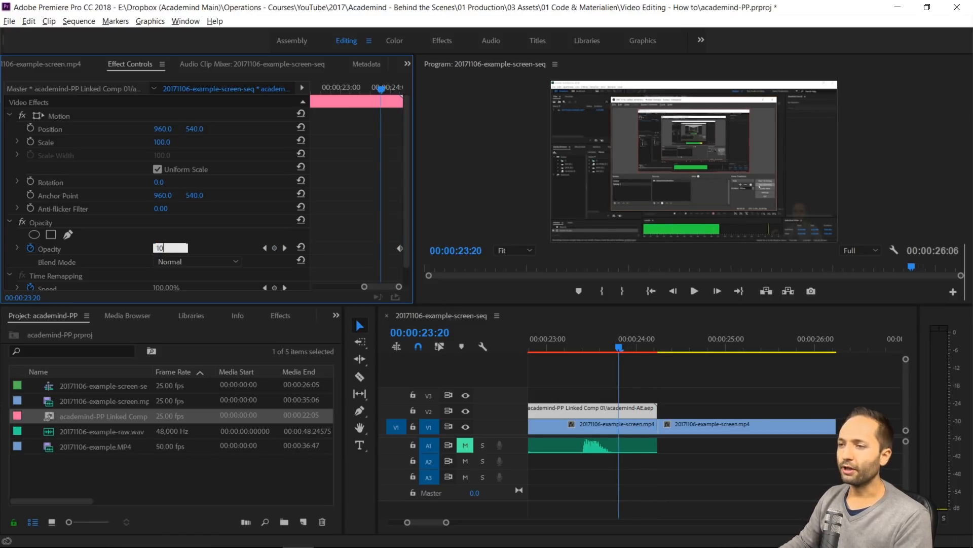
pyautogui.write('0')
pyautogui.press('Return')
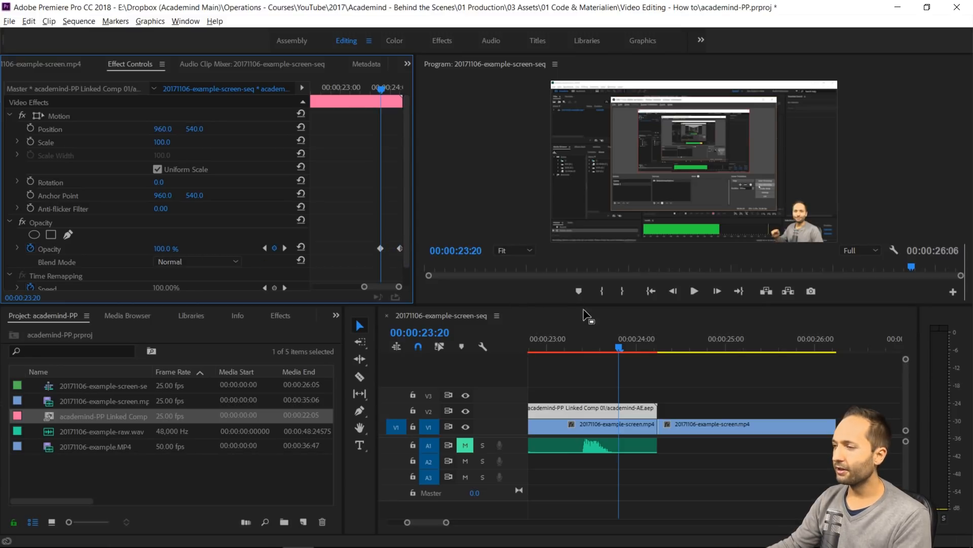
# Play the linked composition's fade-out into the held end frame and look over the whole edited sequence
pyautogui.click(574, 346)
pyautogui.press('space')
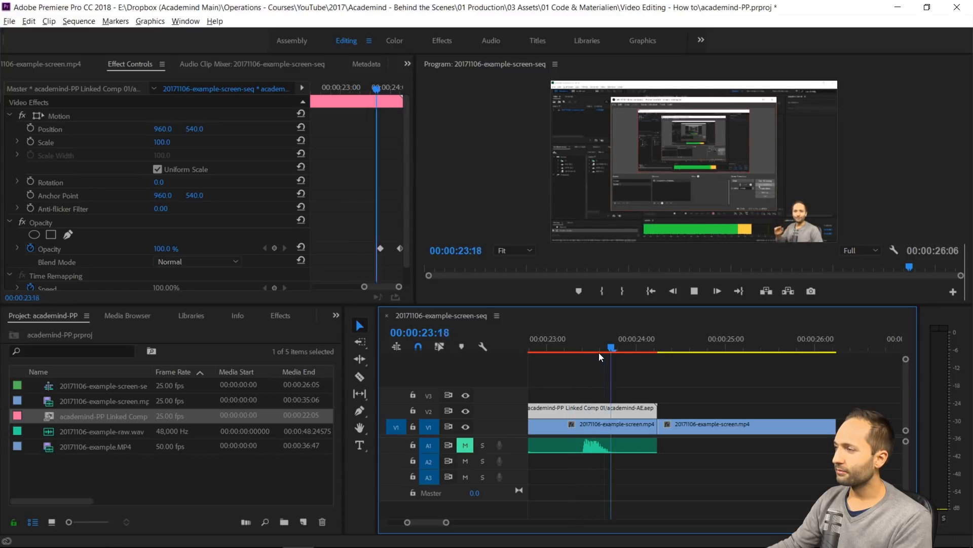
pyautogui.press('space')
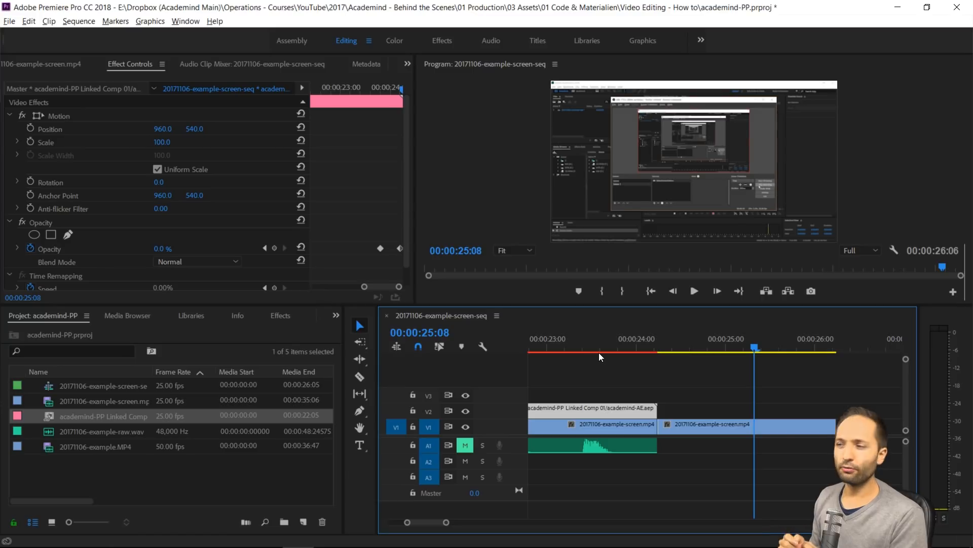
pyautogui.press('-')
pyautogui.press('-')
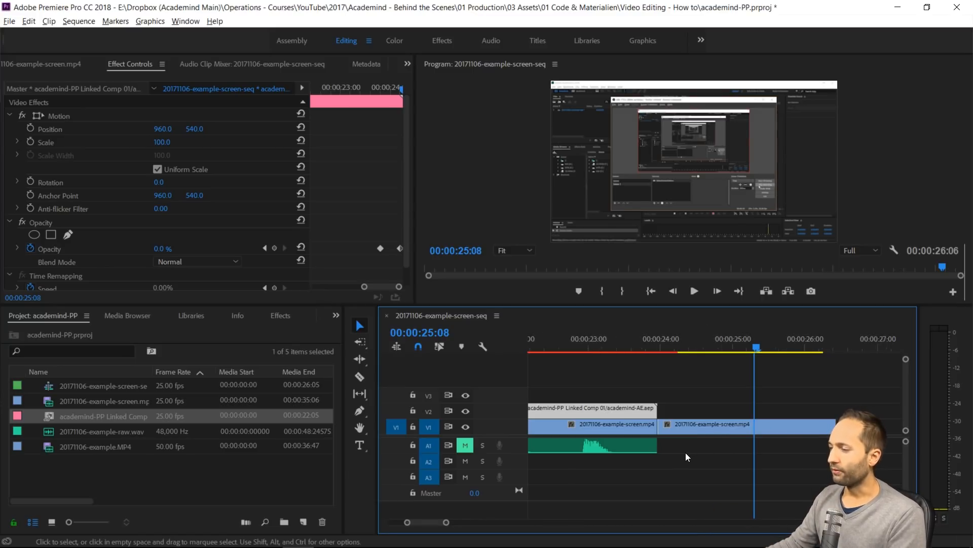
pyautogui.scroll(3, 681, 453)
pyautogui.press('-')
pyautogui.scroll(2, 677, 451)
pyautogui.press('-')
pyautogui.scroll(3, 674, 450)
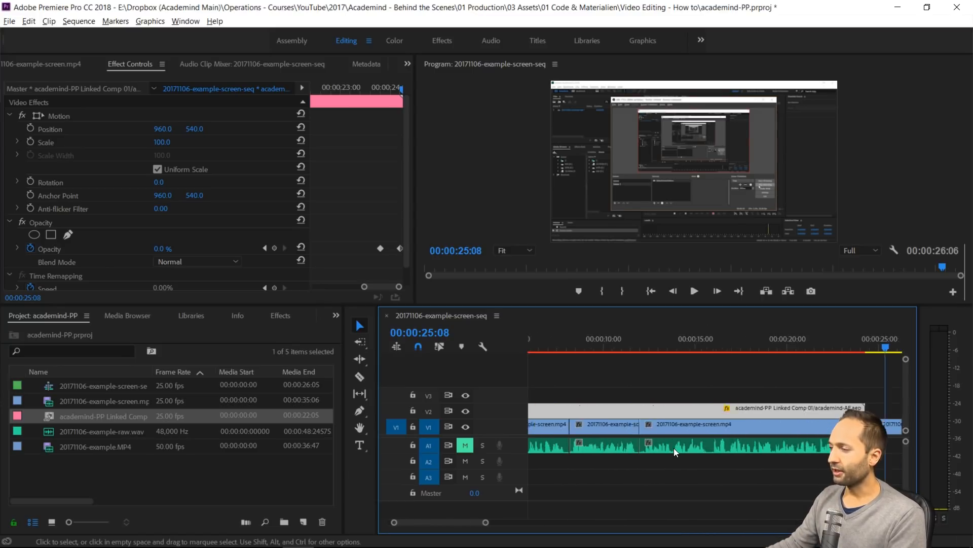
pyautogui.press('-')
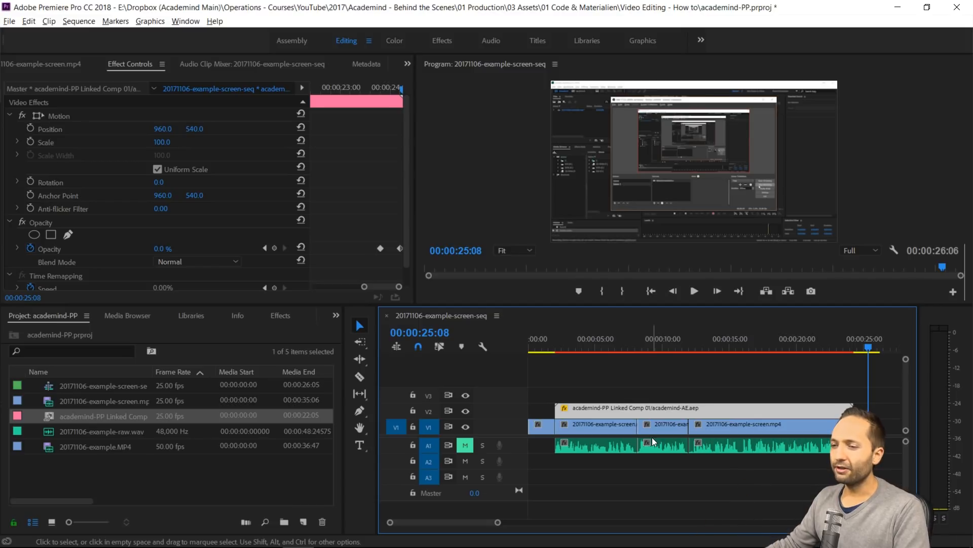
# Select the 20171106-example-screen-seq sequence in the project and widen the item list and its name column to show the full names
pyautogui.click(119, 385)
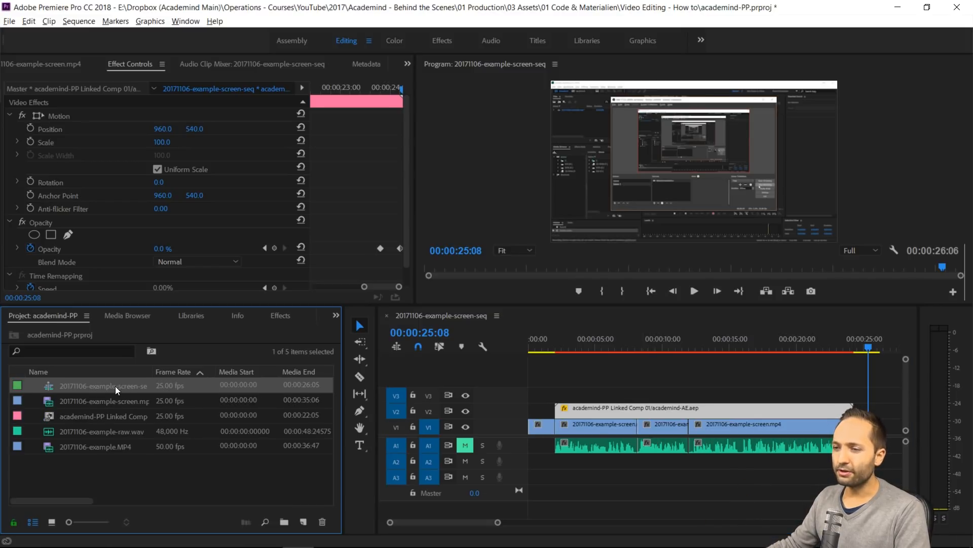
pyautogui.moveTo(340, 482); pyautogui.dragTo(371, 482)
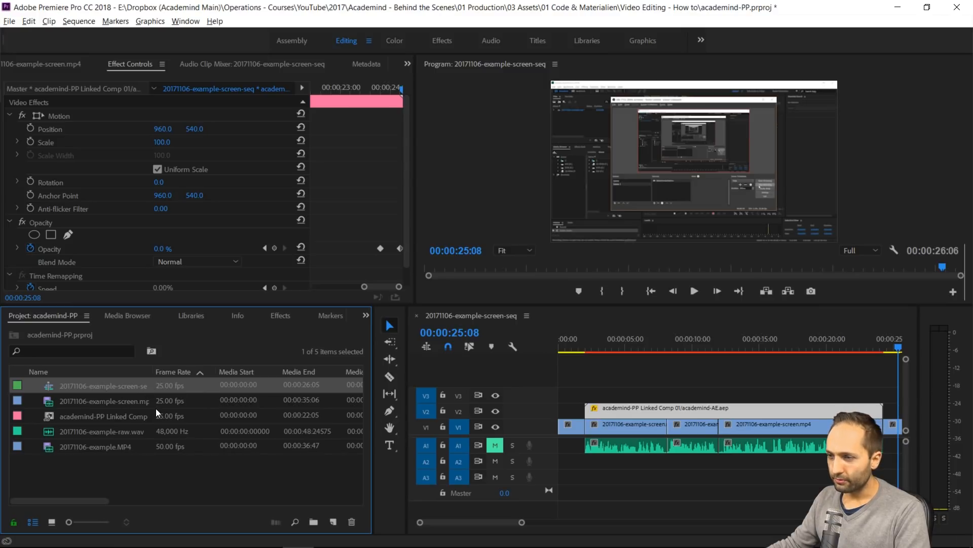
pyautogui.moveTo(152, 371); pyautogui.dragTo(180, 372)
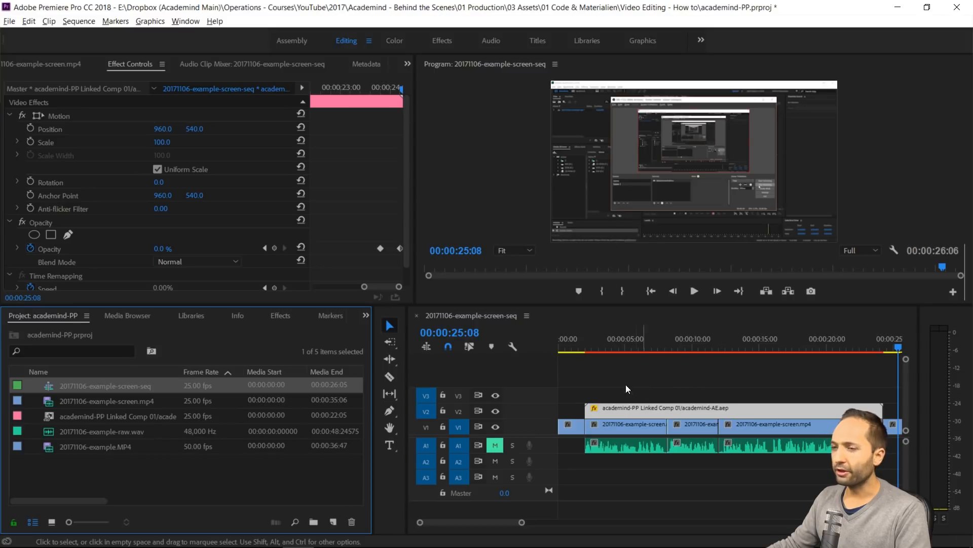
# Queue a media export of the 20171106-example-screen-seq sequence in H.264 format
pyautogui.rightClick(121, 384)
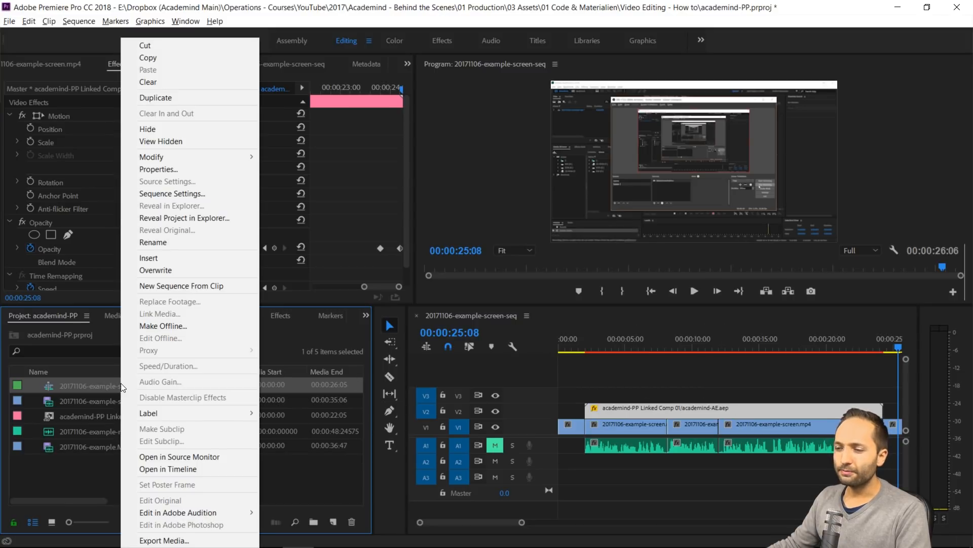
pyautogui.click(177, 541)
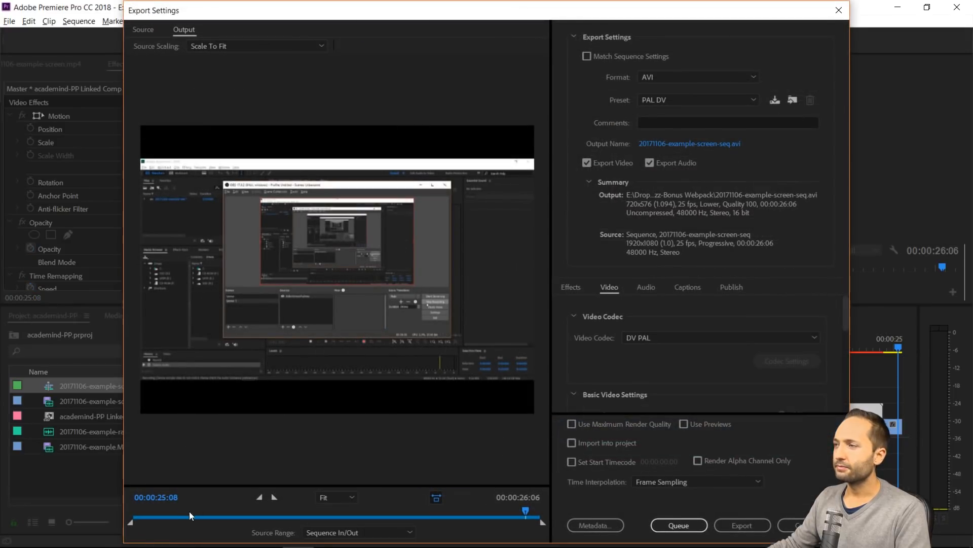
pyautogui.click(686, 79)
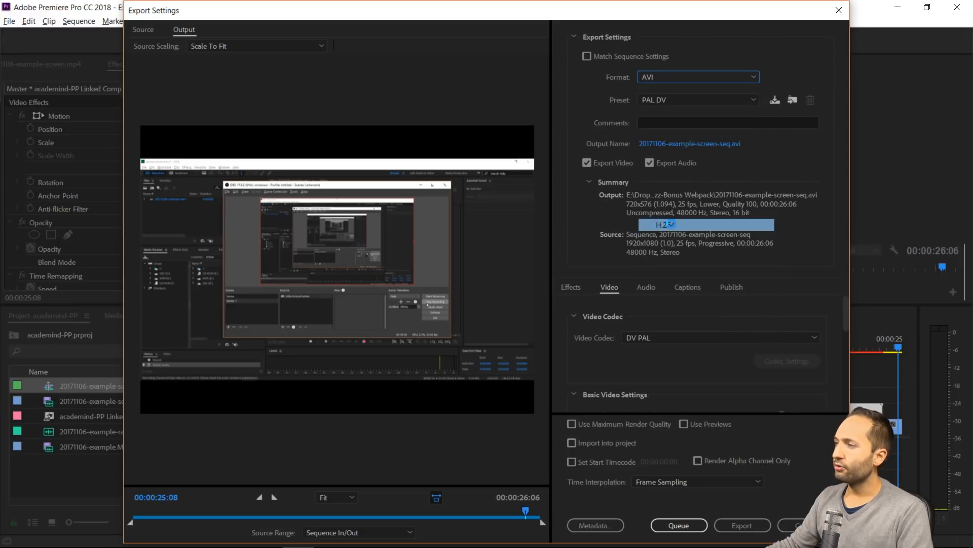
pyautogui.click(674, 227)
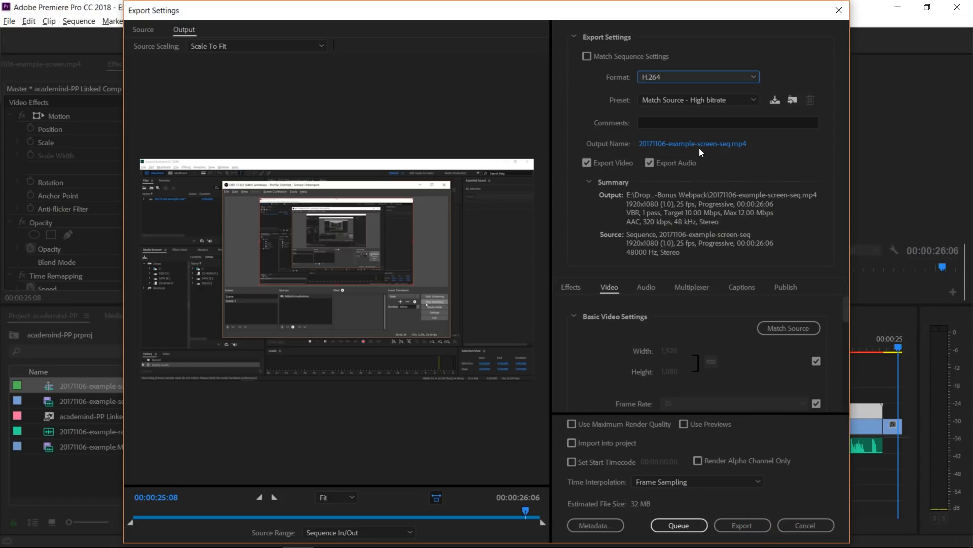
pyautogui.click(680, 525)
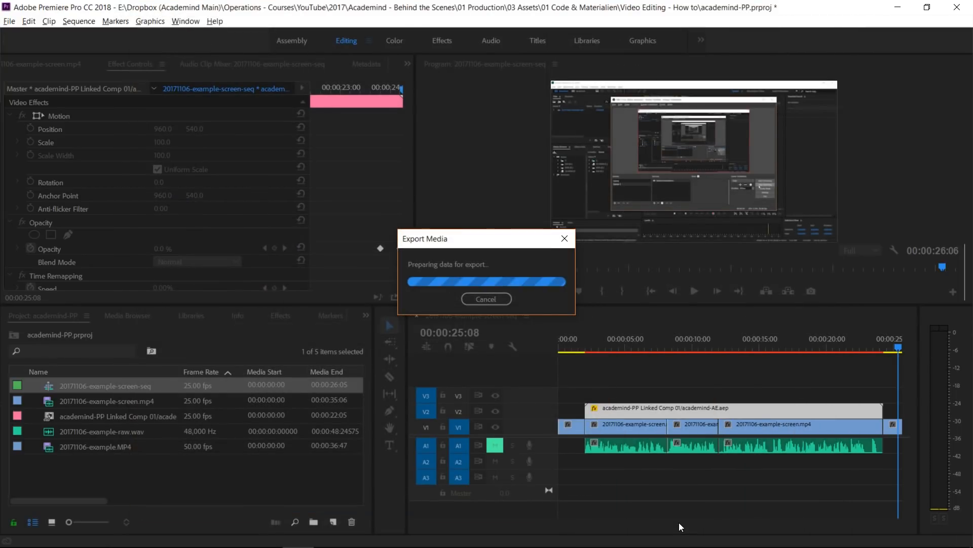